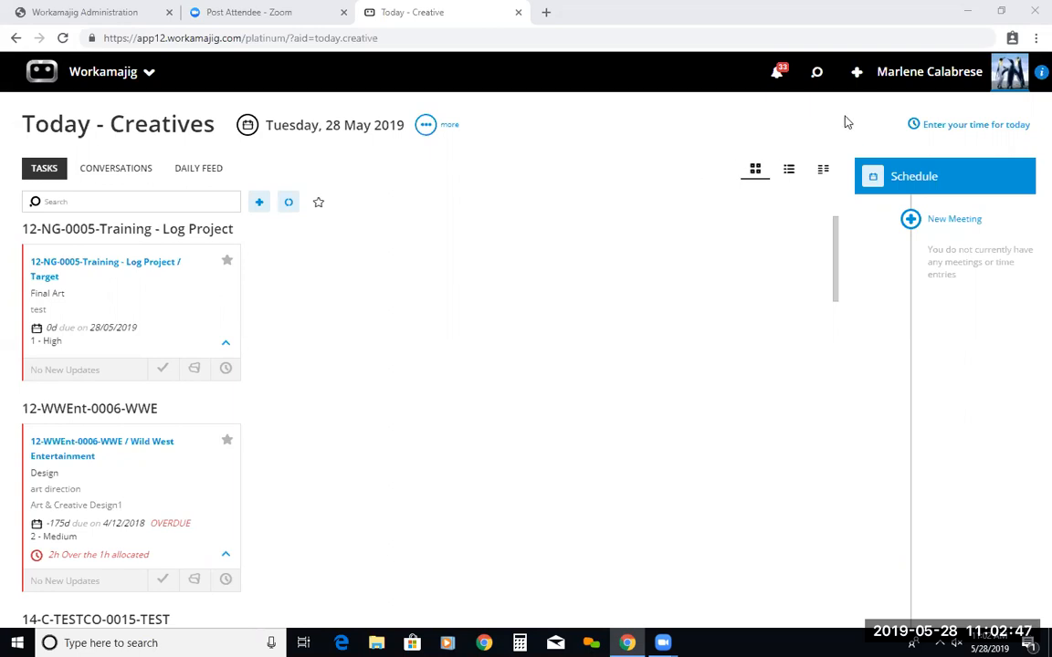
# - Open the recently viewed project 18-azr-001CONTACTS and look through its project details
pyautogui.click(818, 76)
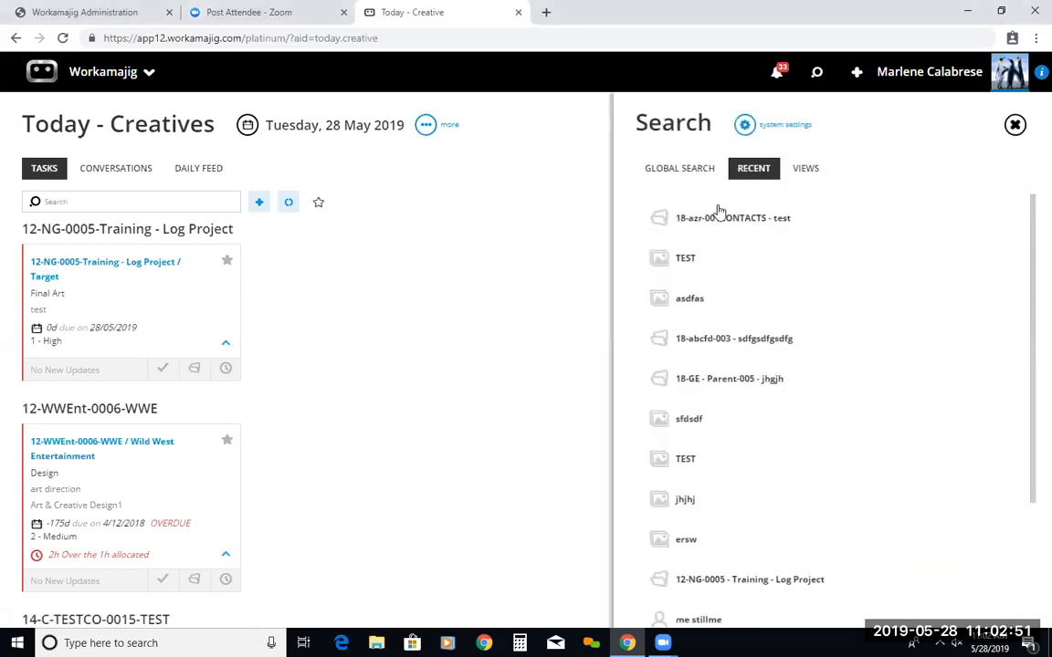
pyautogui.click(741, 227)
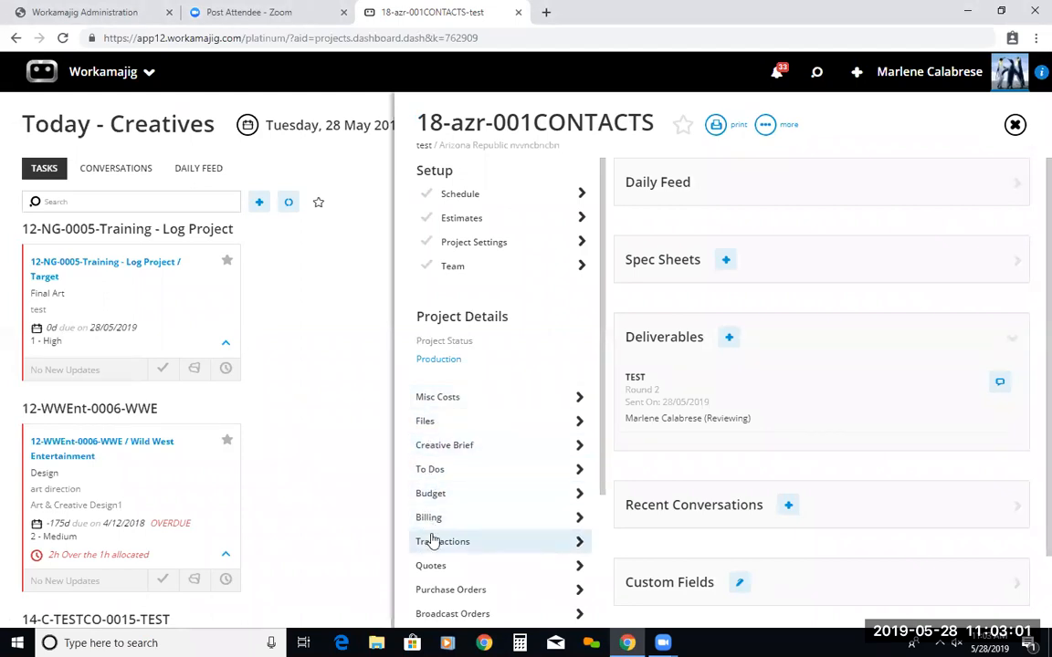
pyautogui.scroll(-1, 434, 560)
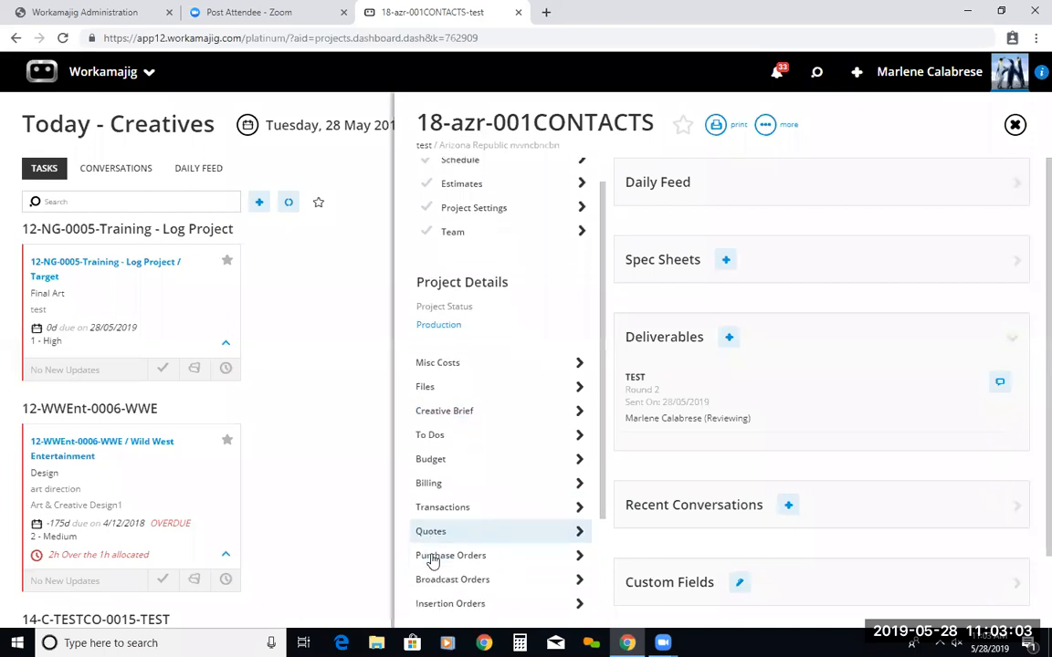
pyautogui.scroll(-1, 432, 561)
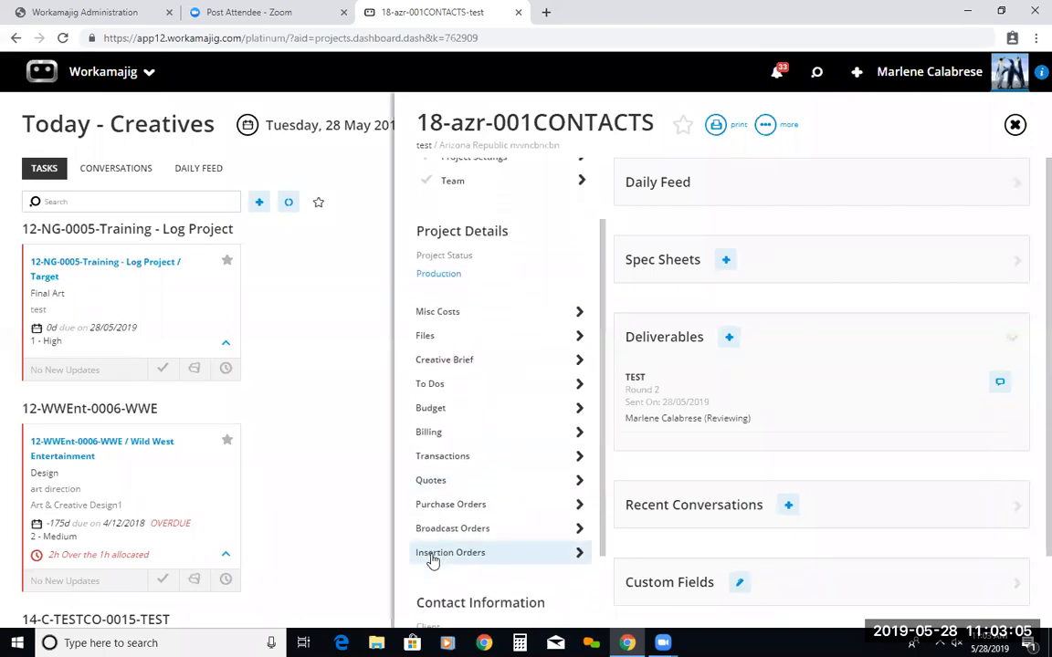
pyautogui.scroll(2, 433, 561)
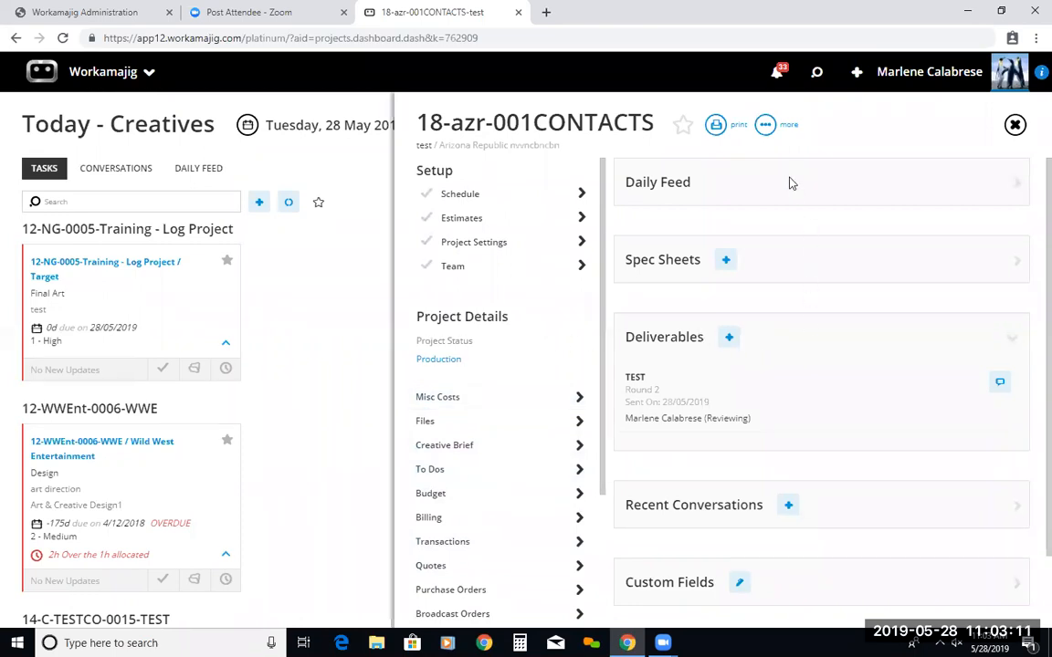
# - Review which sections the project dashboard displays under Company Defaults, including Deliverables, and save the dashboard settings
pyautogui.click(765, 126)
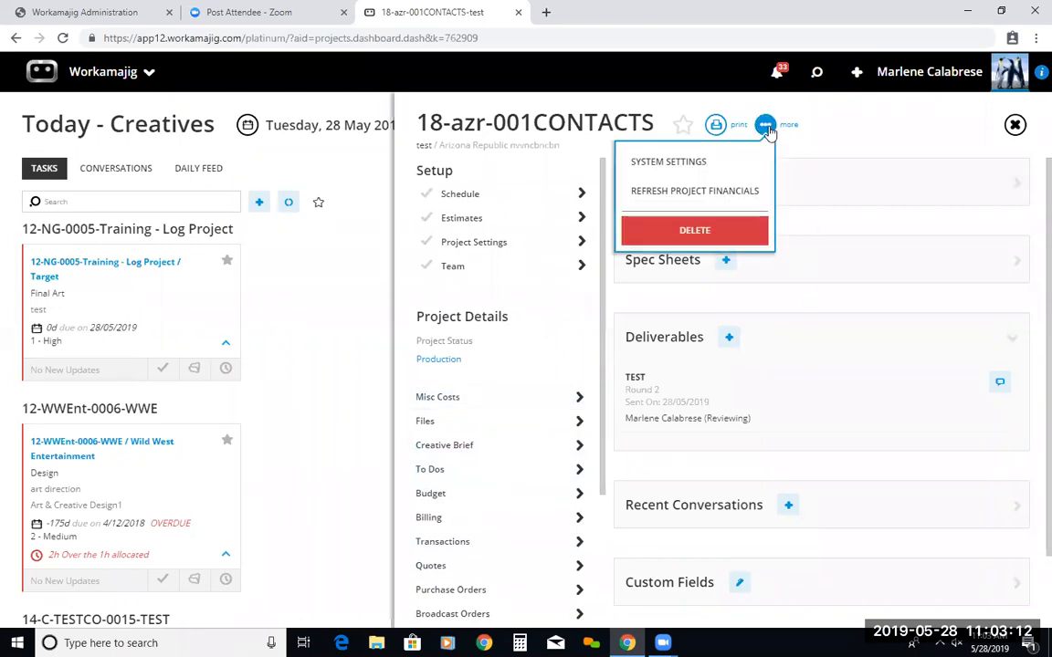
pyautogui.click(715, 164)
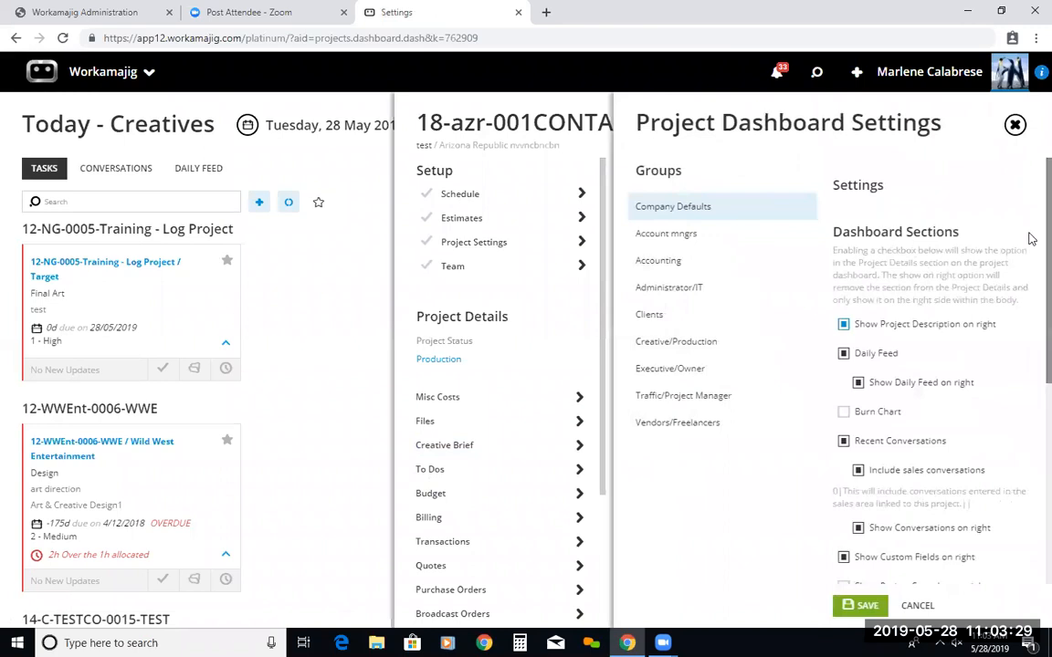
pyautogui.scroll(-3, 1028, 235)
pyautogui.scroll(-1, 1029, 430)
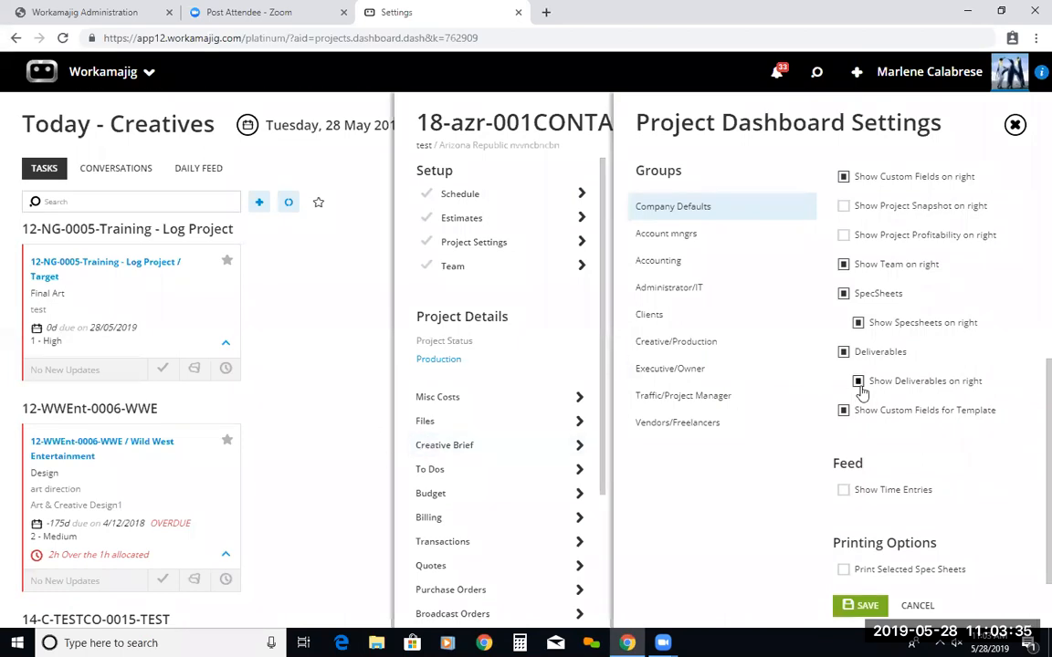
pyautogui.click(858, 605)
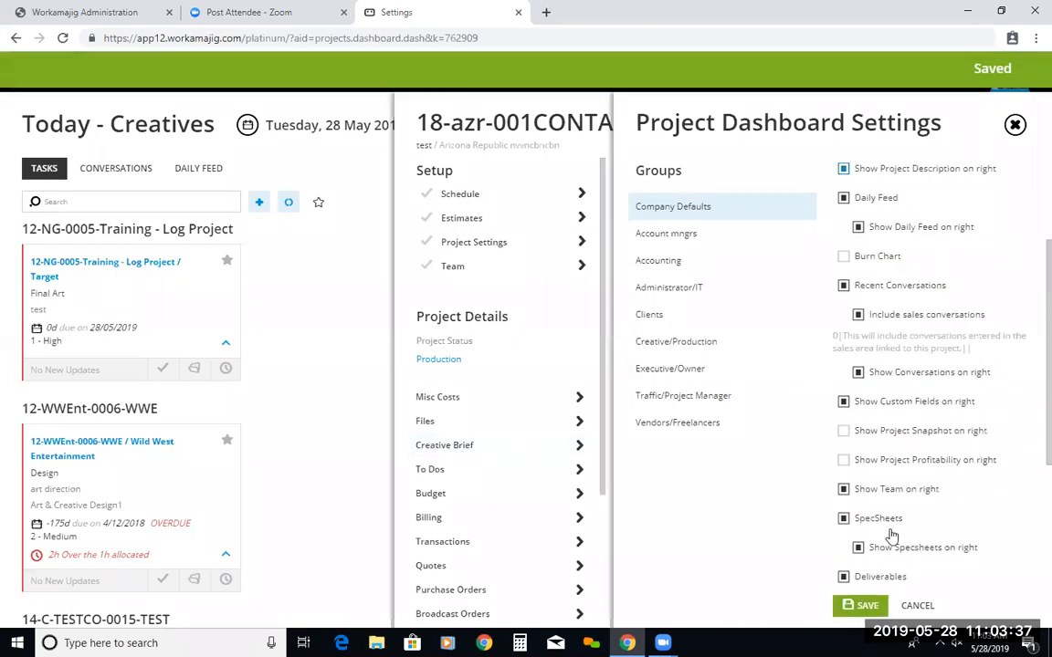
pyautogui.click(1014, 125)
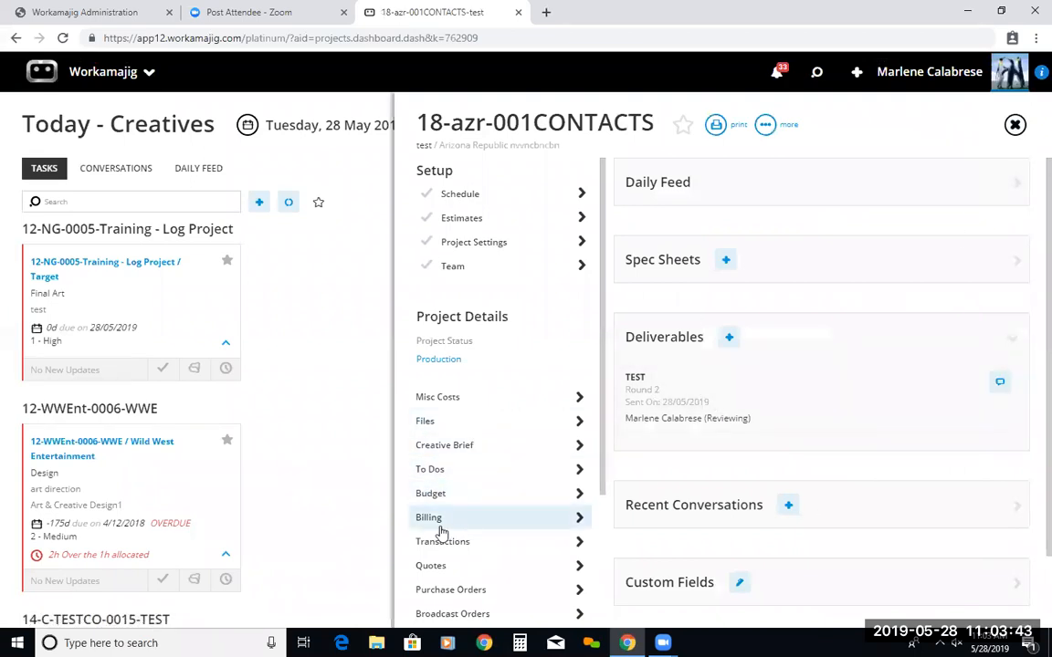
# - Create a deliverable named "Testing w/" plus the owner's first name, with the description "This is where the description pritns"
pyautogui.click(1013, 341)
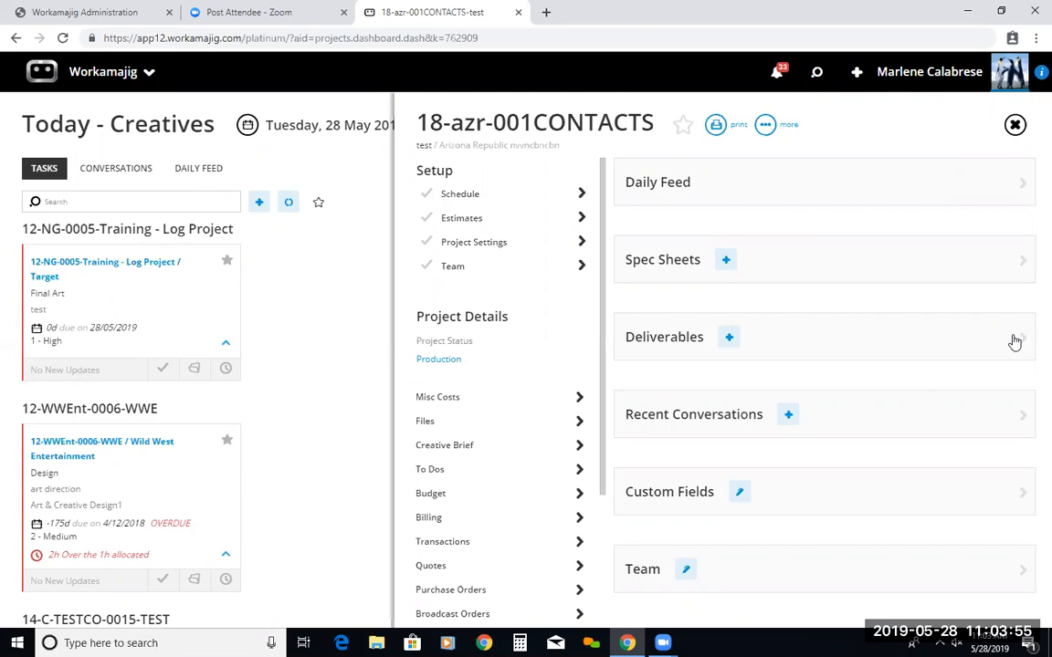
pyautogui.click(1021, 341)
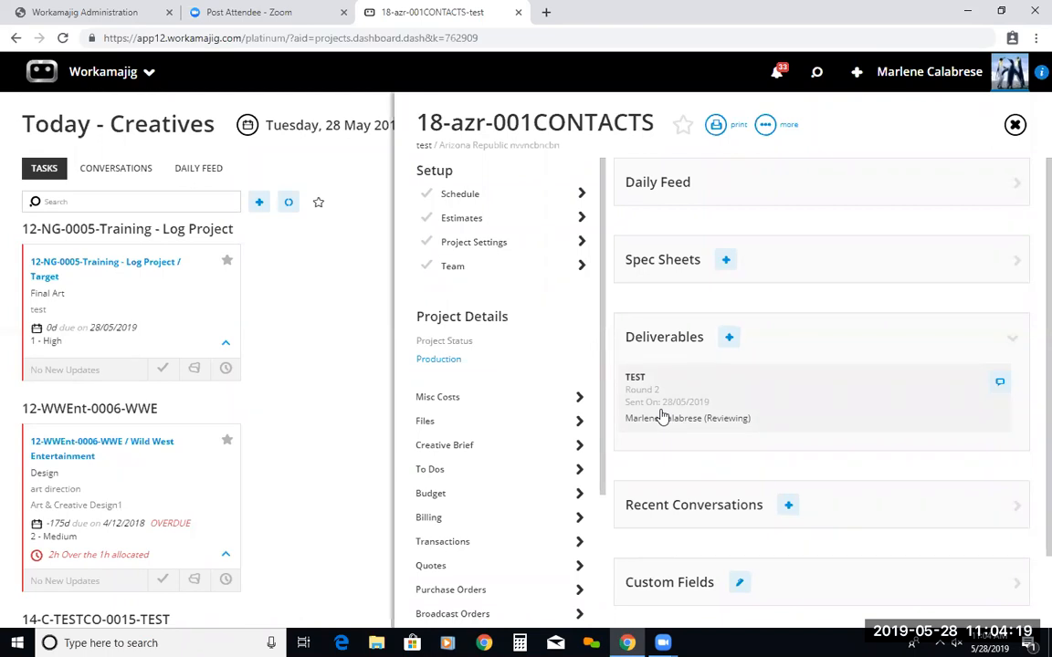
pyautogui.click(729, 339)
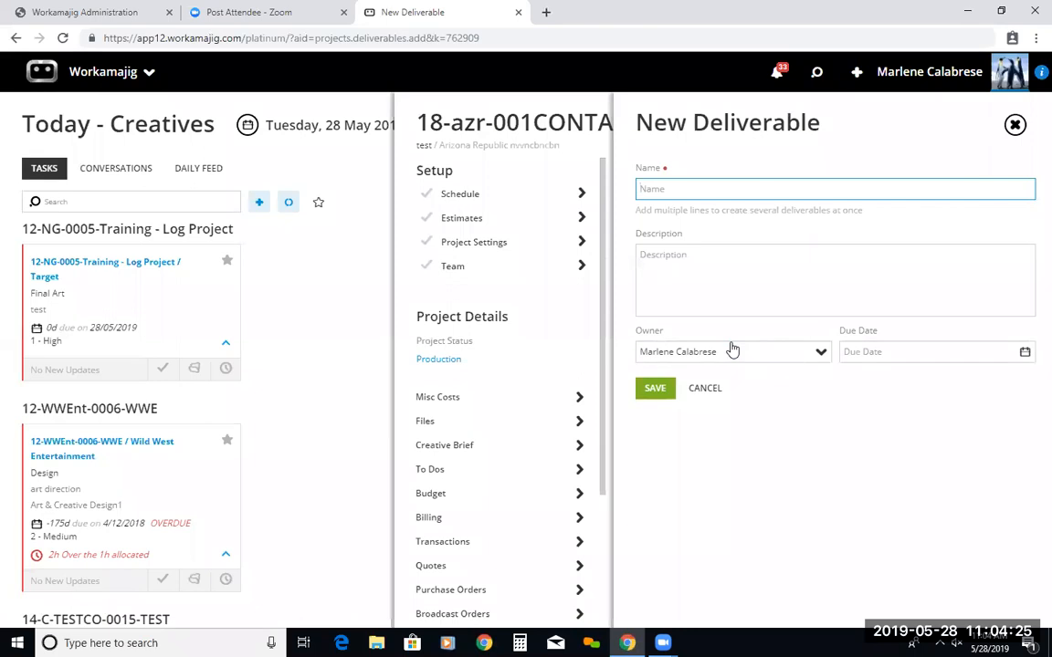
pyautogui.write('Testing w/ Marlene')
pyautogui.click(697, 274)
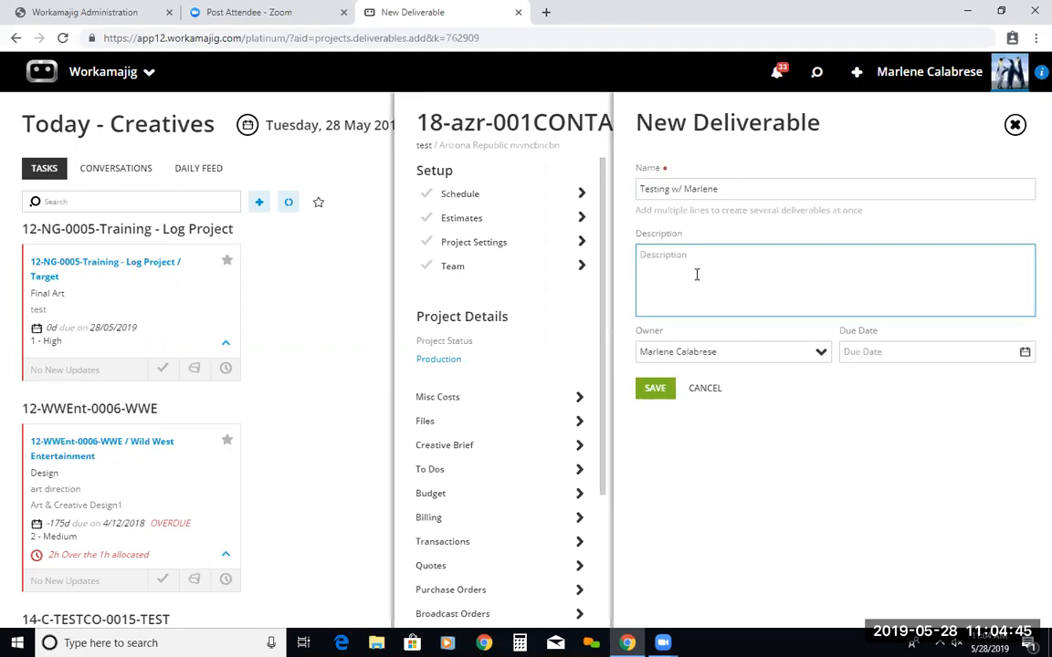
pyautogui.write('This is where the description pritns')
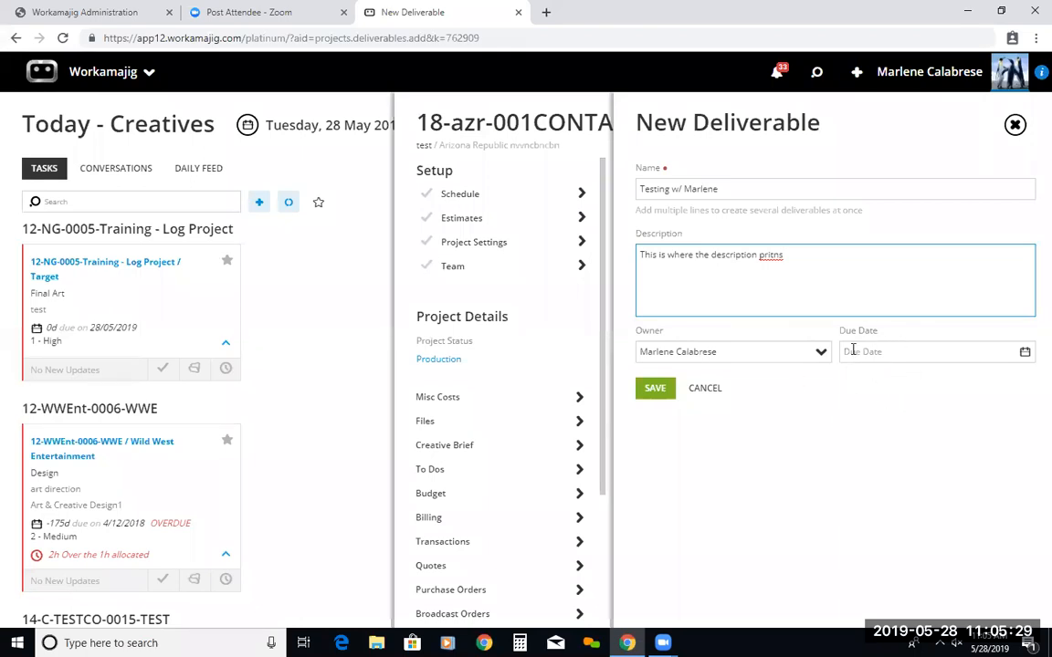
pyautogui.click(655, 388)
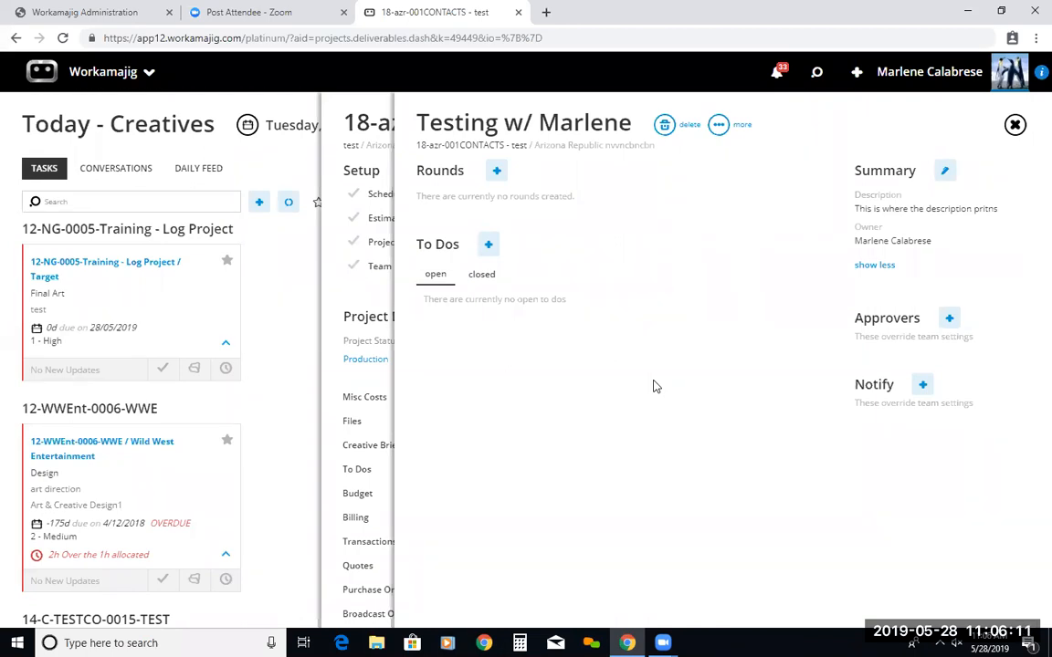
# - Set the new deliverable's due date to 30/05/2019 and save it
pyautogui.click(943, 178)
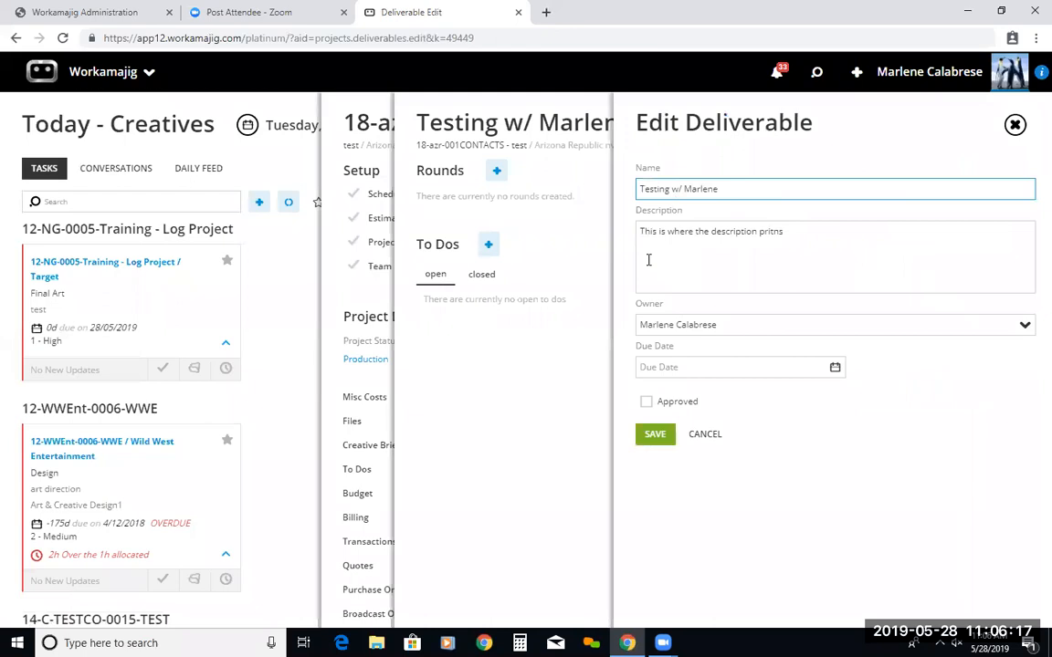
pyautogui.click(834, 367)
pyautogui.click(740, 500)
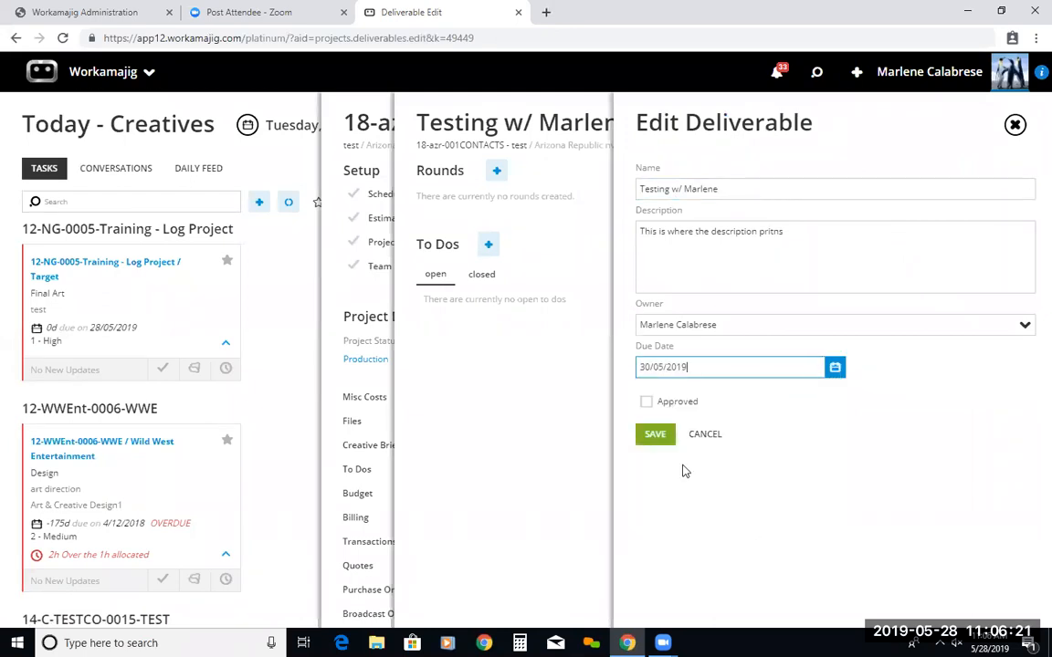
pyautogui.click(659, 440)
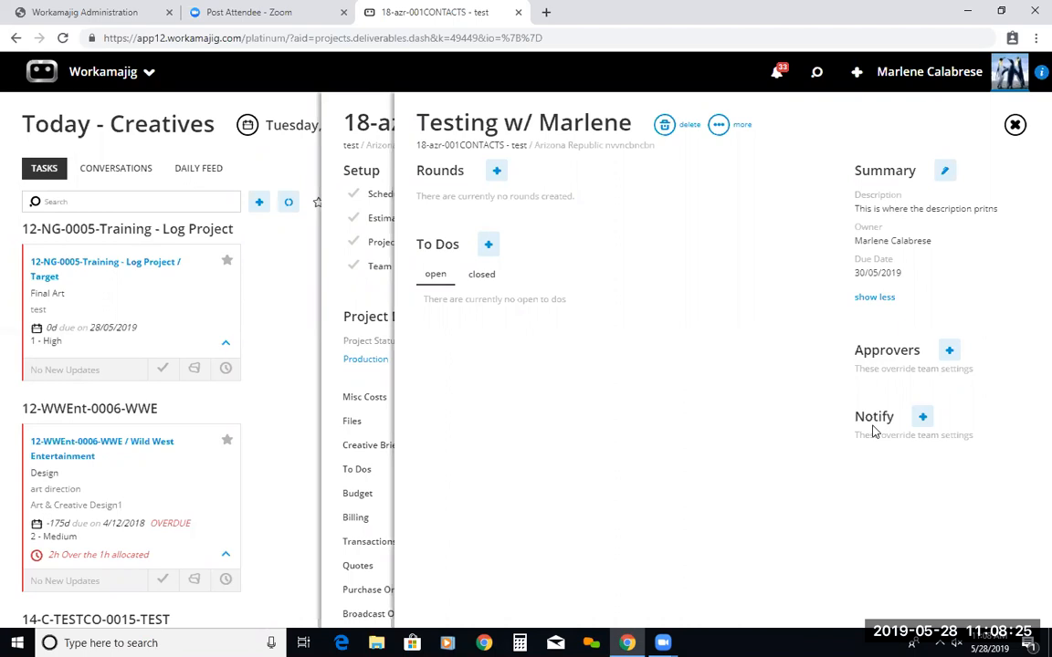
# - Add a review round and give its Internal Review step the instructions "This is where the instructions display", keeping Send To Everyone At Once
pyautogui.click(497, 171)
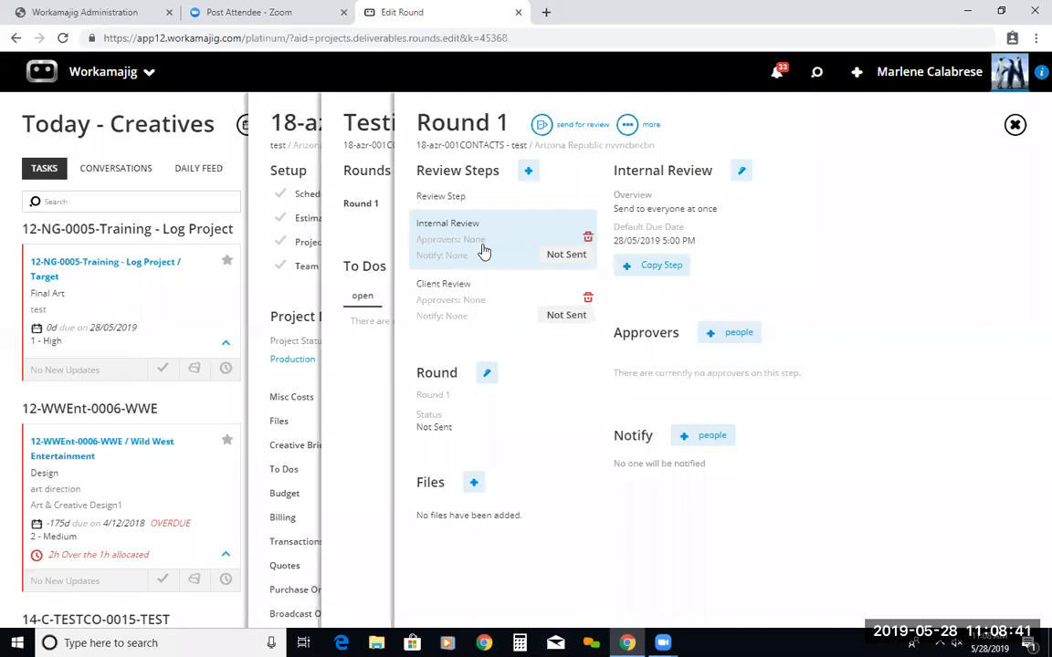
pyautogui.click(744, 174)
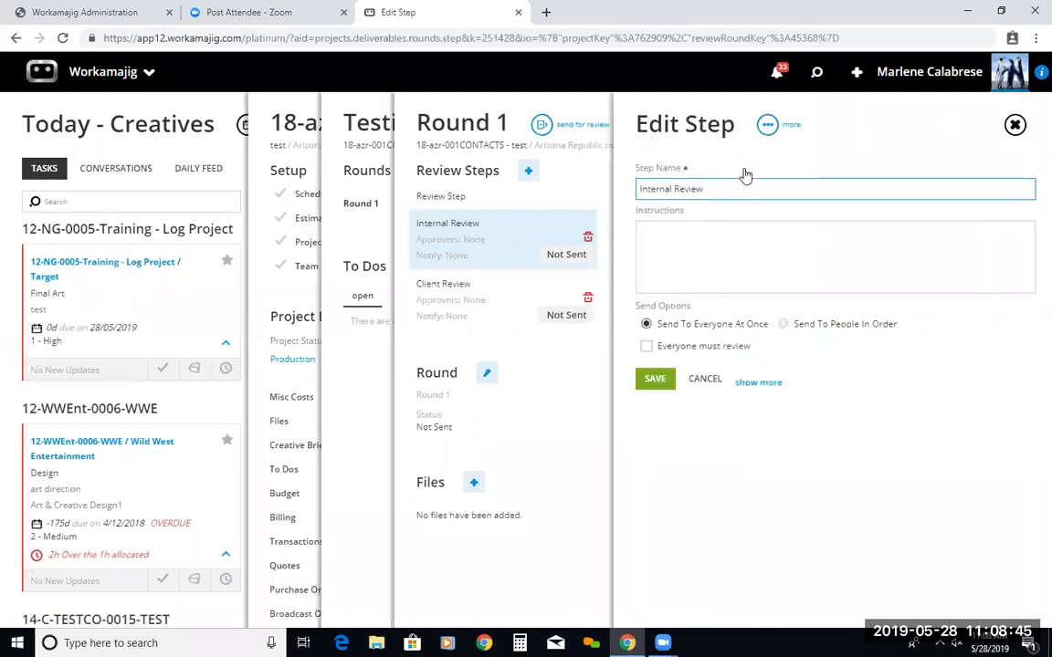
pyautogui.click(742, 243)
pyautogui.write('This is where the instructions display')
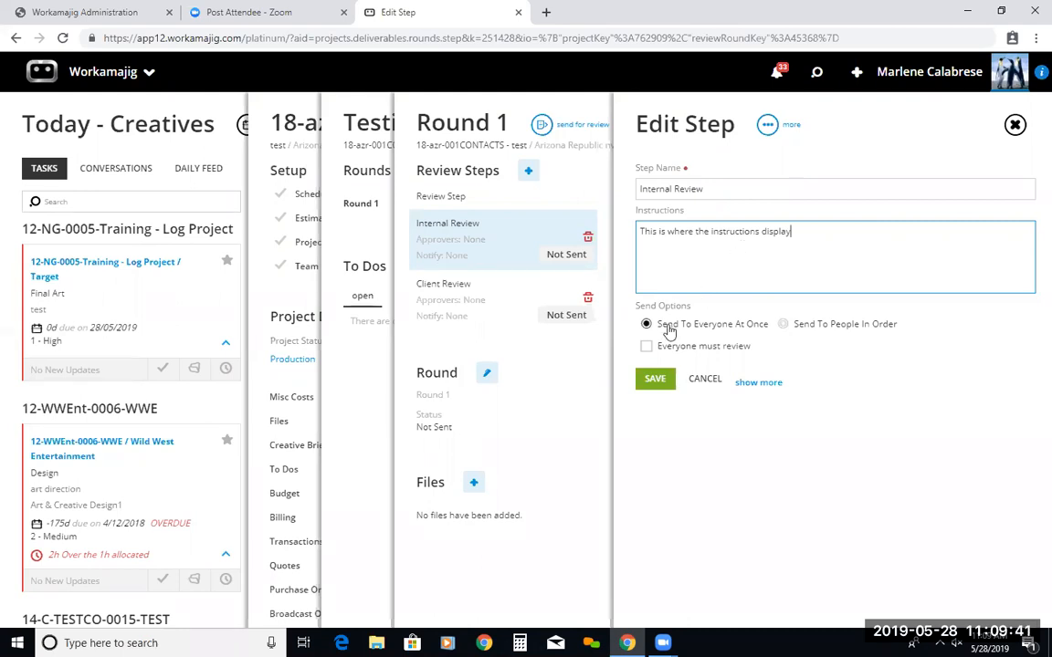
pyautogui.click(784, 329)
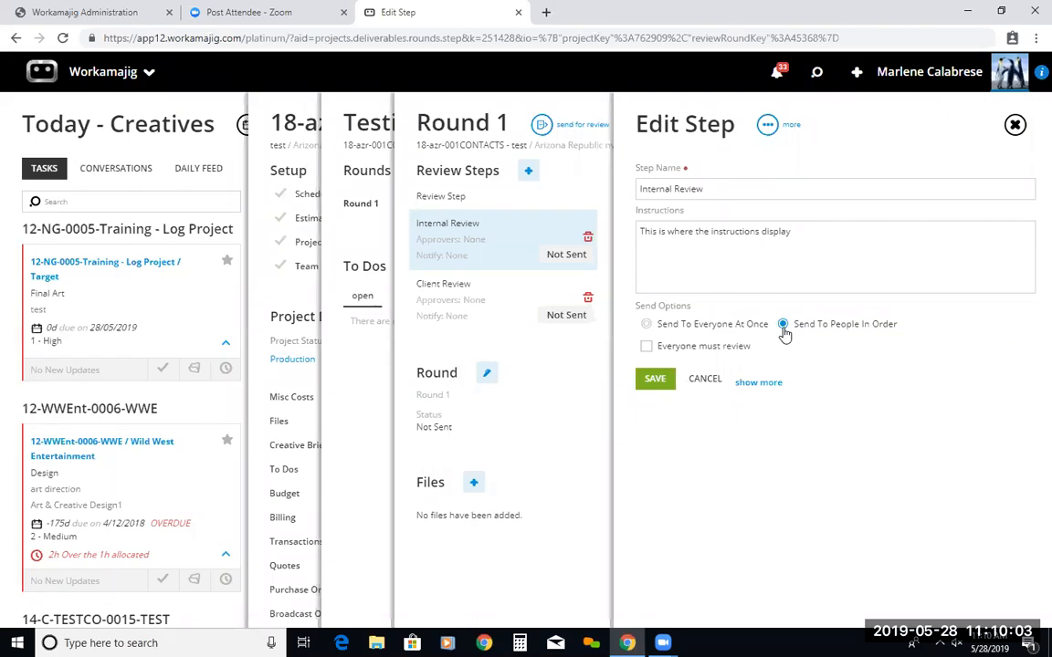
pyautogui.click(647, 325)
# - Set the Internal Review step's due date to 29/05/2019 at 12:00 PM
pyautogui.click(757, 387)
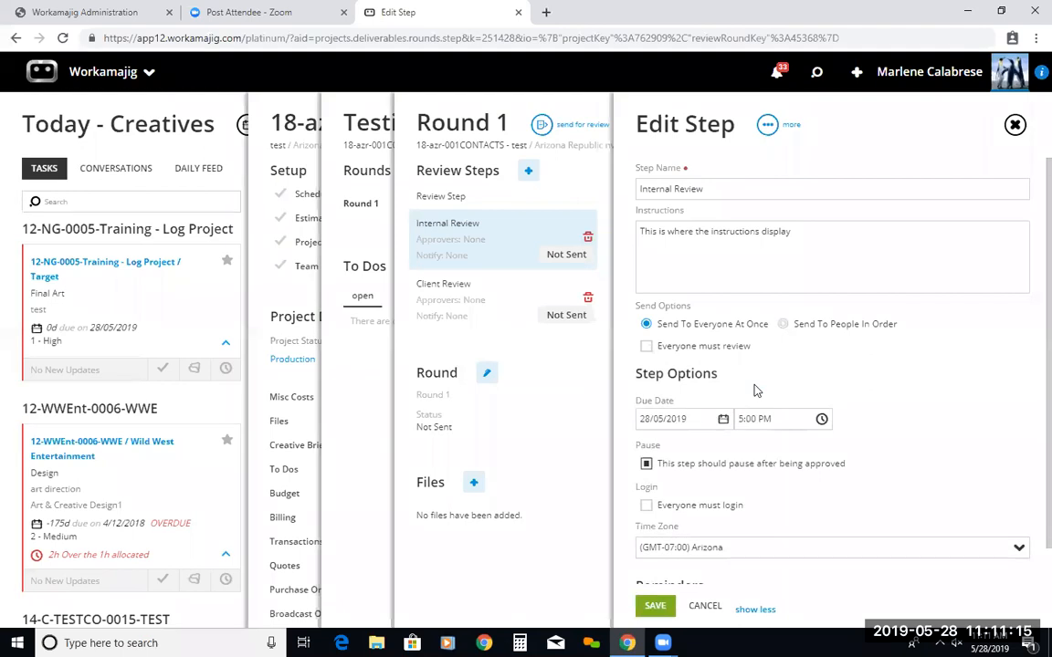
pyautogui.scroll(-1, 760, 496)
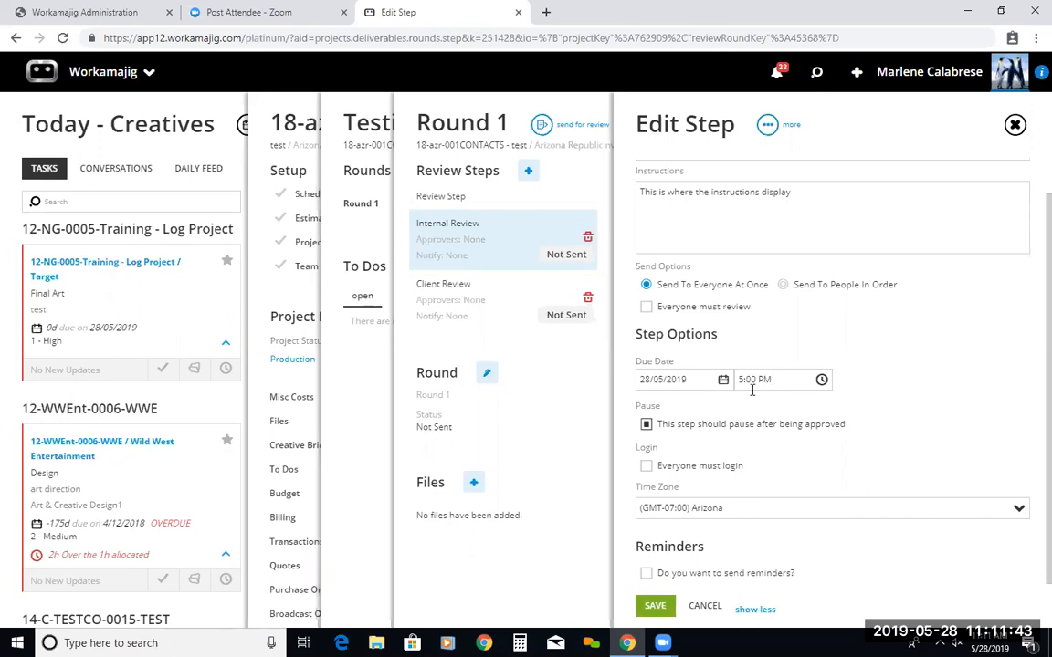
pyautogui.click(723, 379)
pyautogui.click(622, 513)
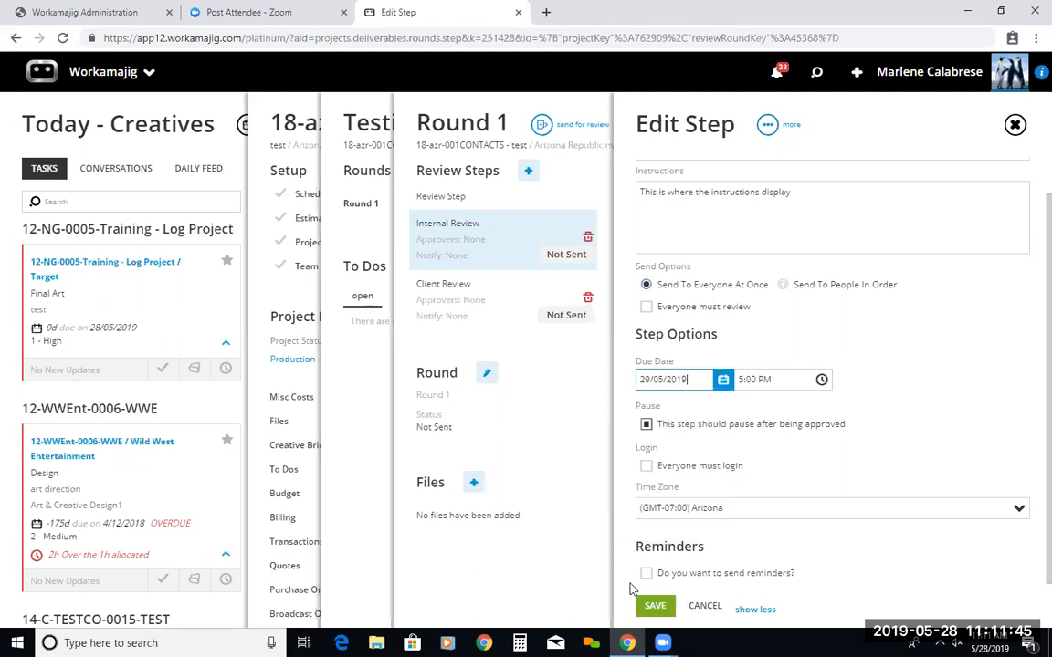
pyautogui.click(821, 380)
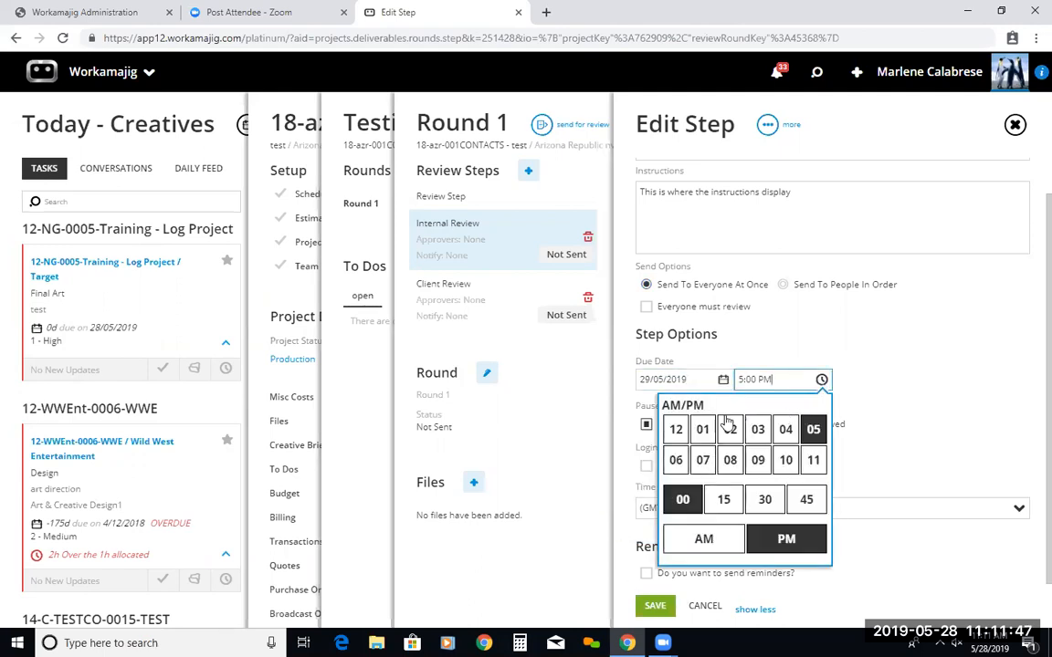
pyautogui.click(678, 431)
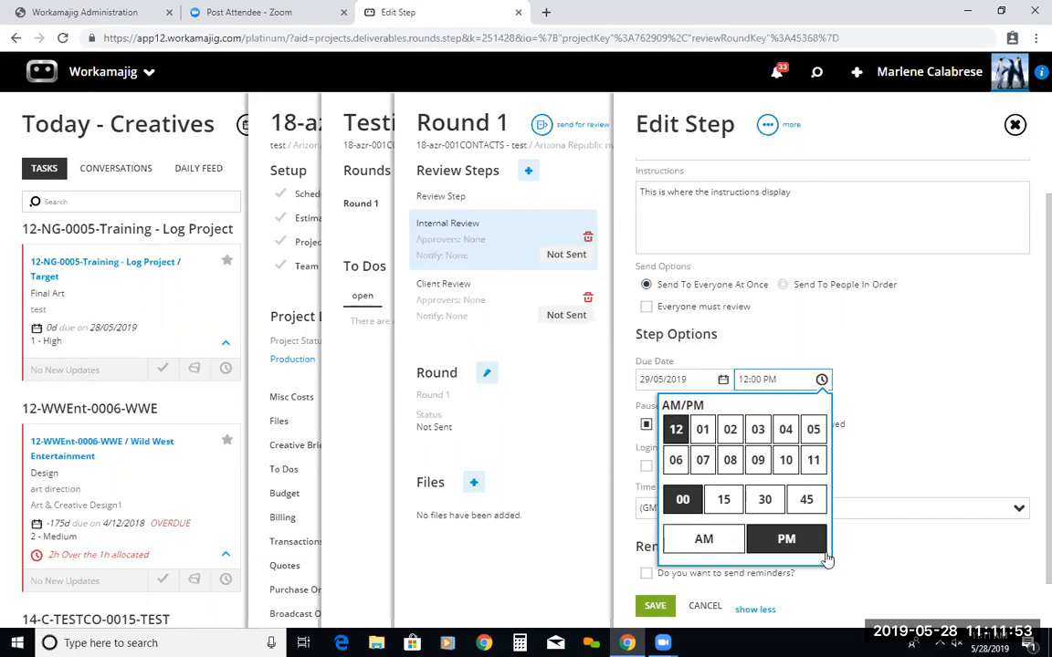
pyautogui.click(963, 408)
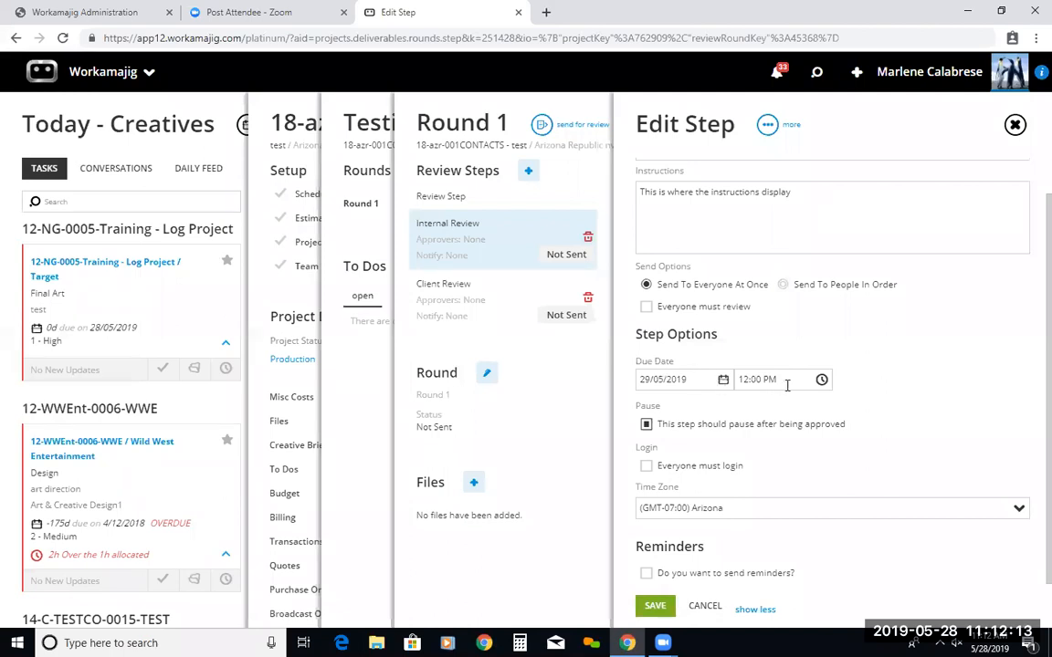
# - Toggle whether the Internal Review step should pause after being approved
pyautogui.click(646, 425)
pyautogui.click(646, 424)
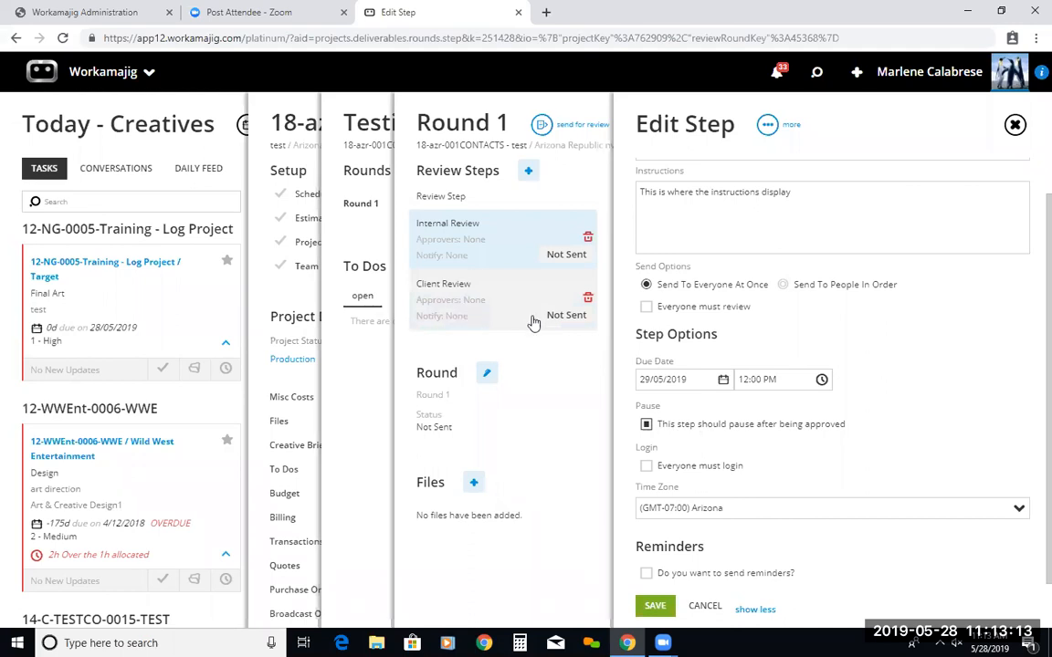
pyautogui.click(646, 424)
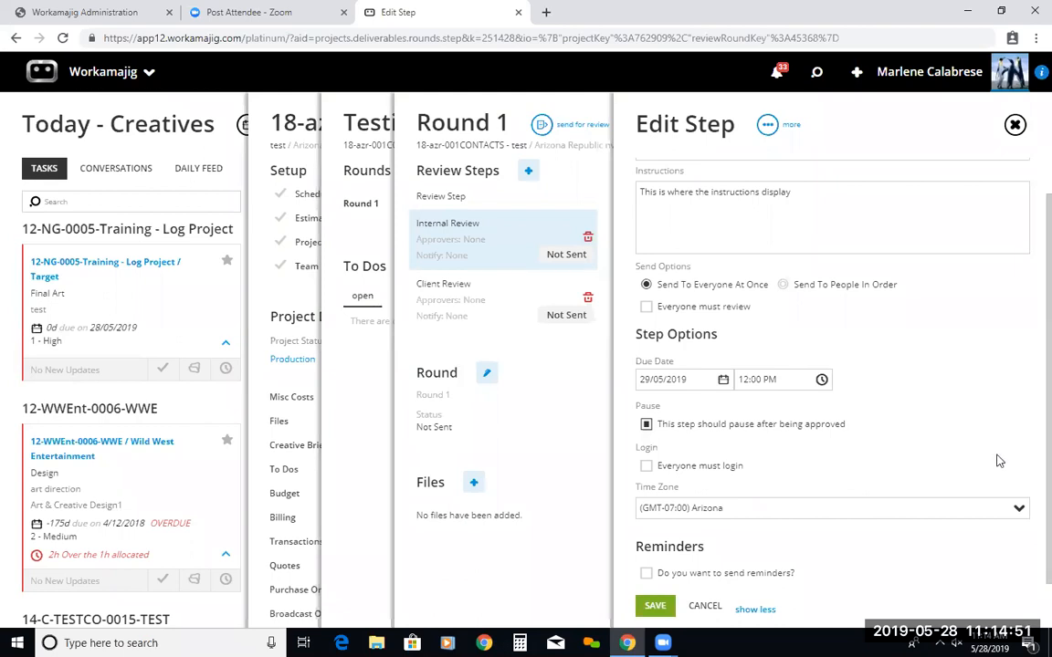
pyautogui.click(646, 574)
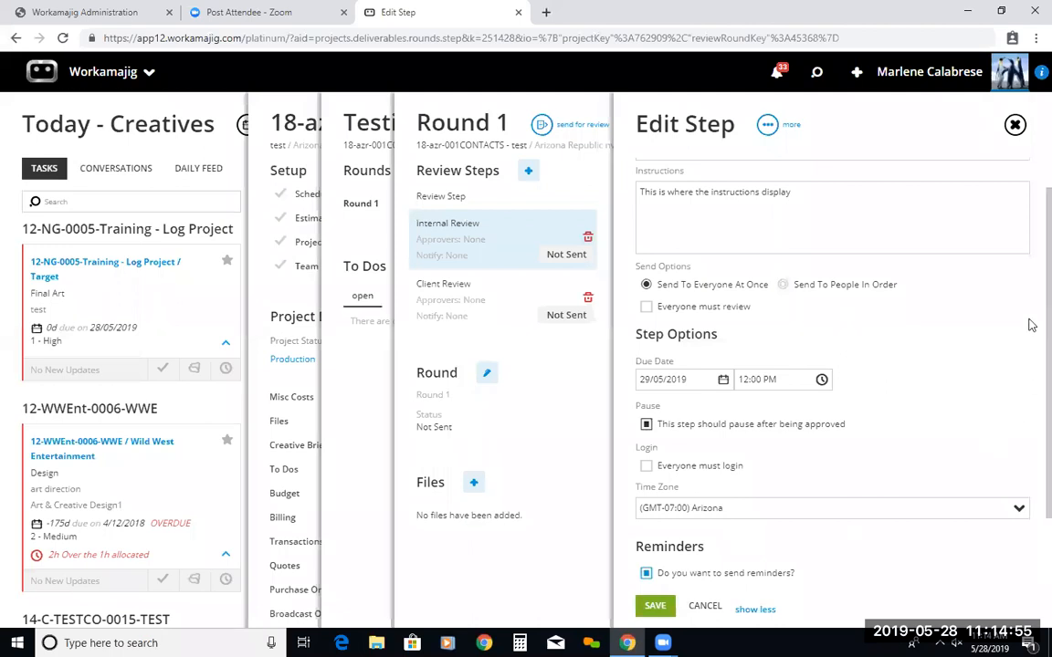
pyautogui.scroll(-1, 1029, 347)
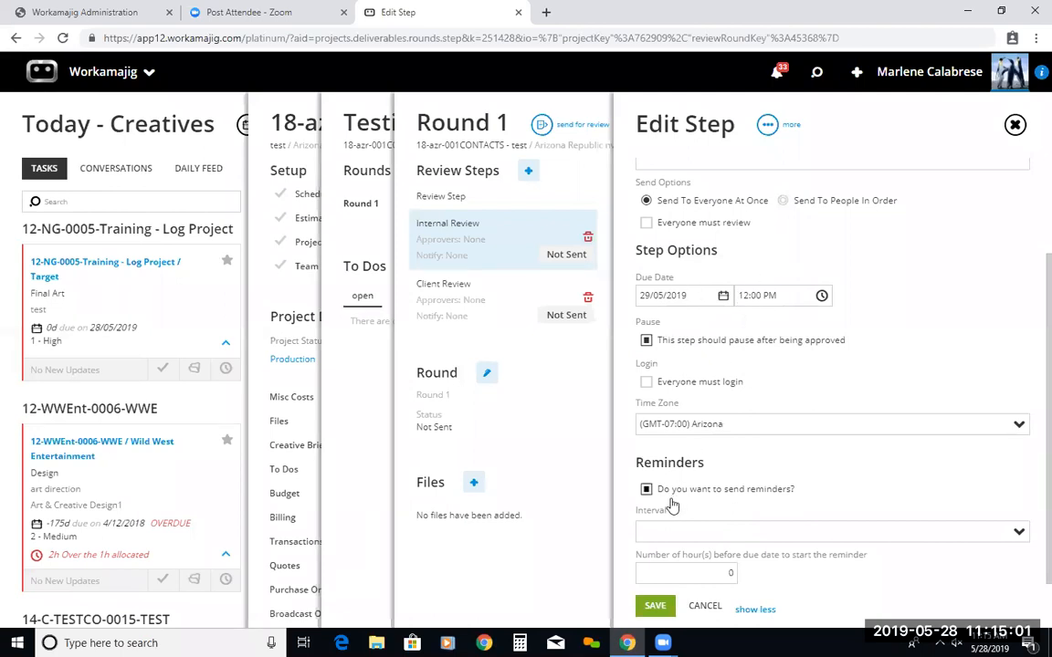
pyautogui.click(1019, 537)
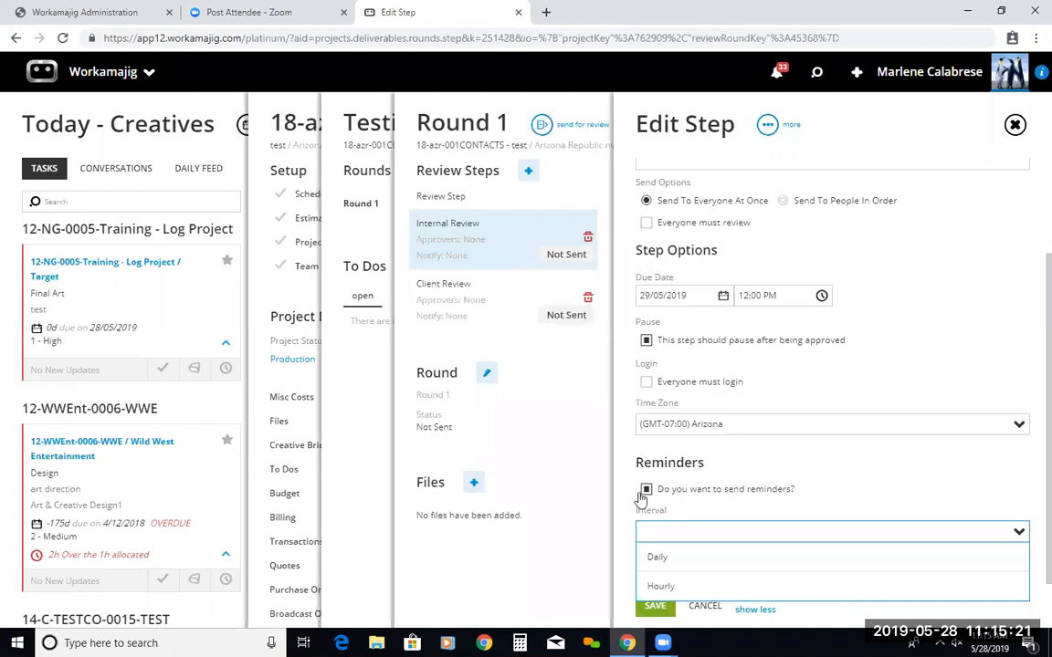
pyautogui.click(691, 568)
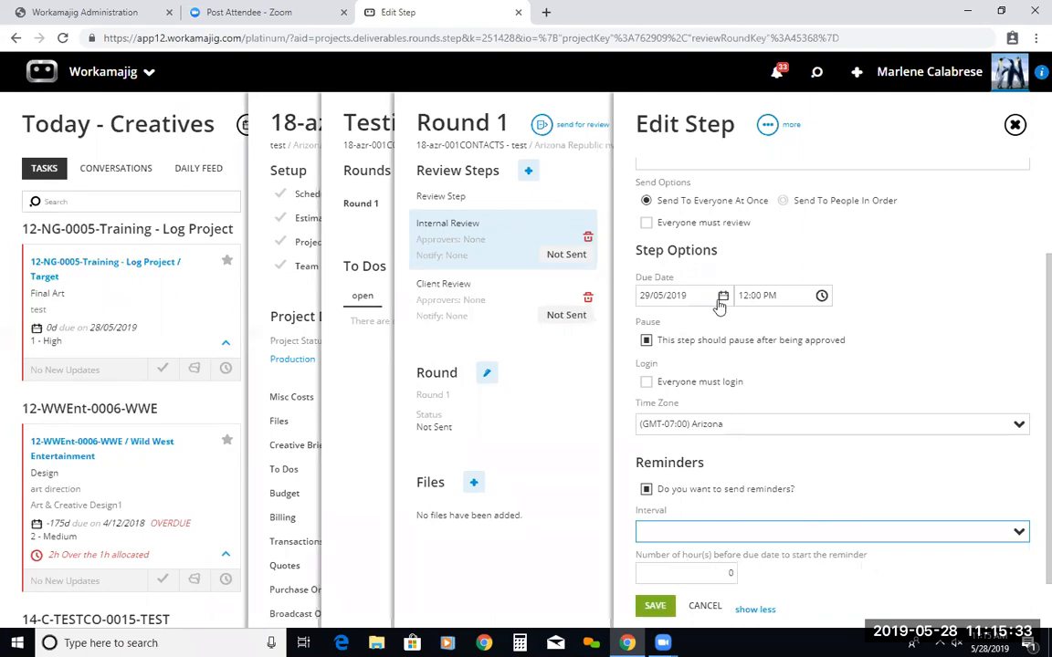
pyautogui.doubleClick(731, 572)
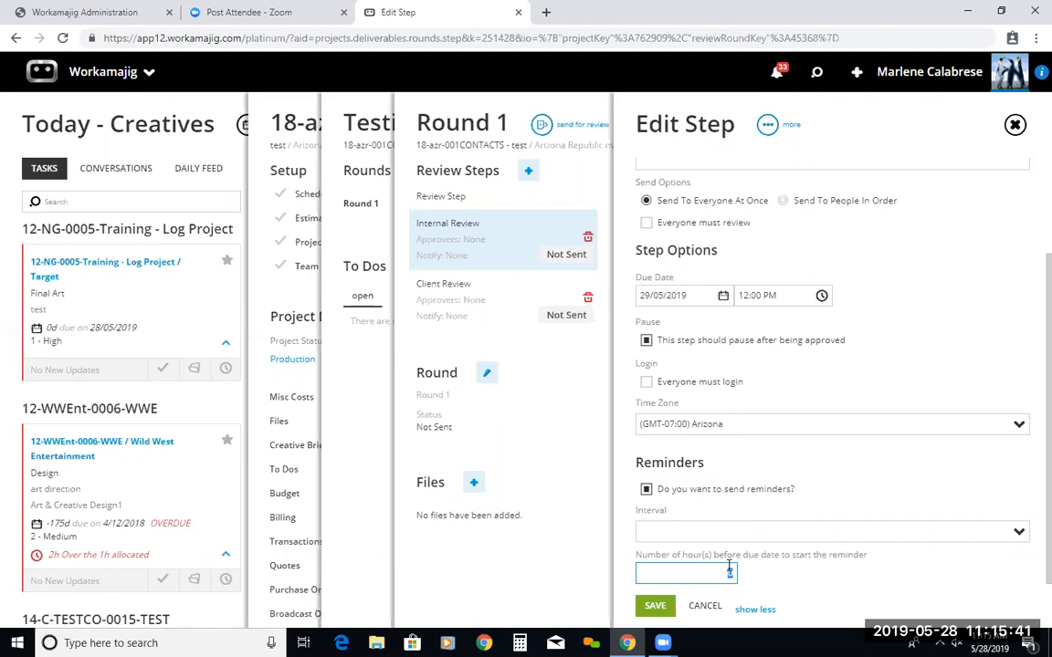
pyautogui.click(645, 489)
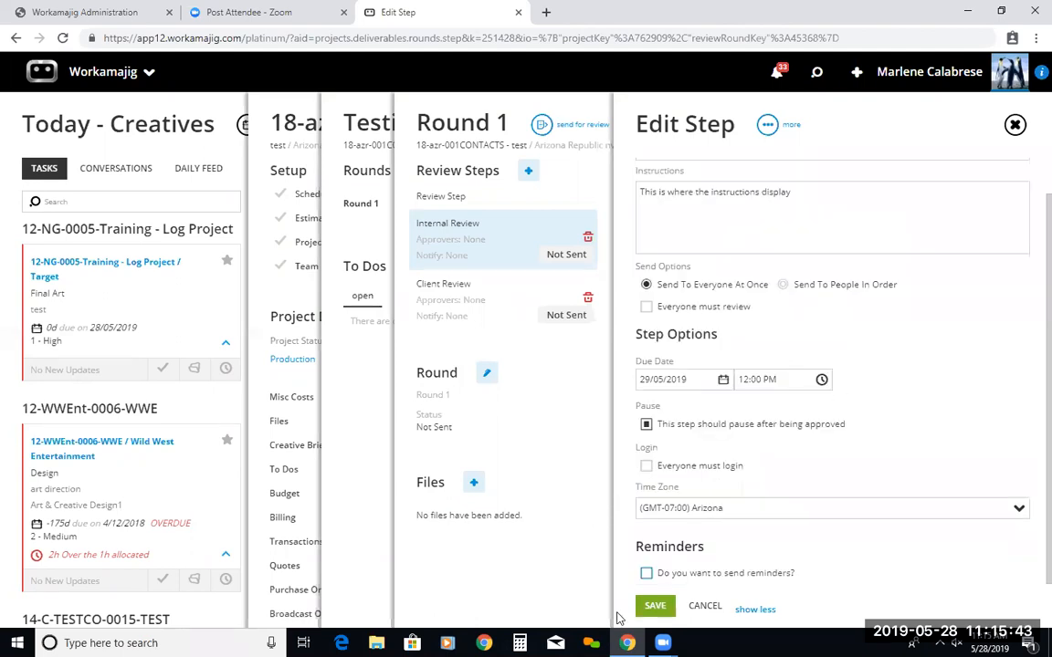
# - Save the Internal Review step and open the selection of people for its approvers
pyautogui.click(652, 607)
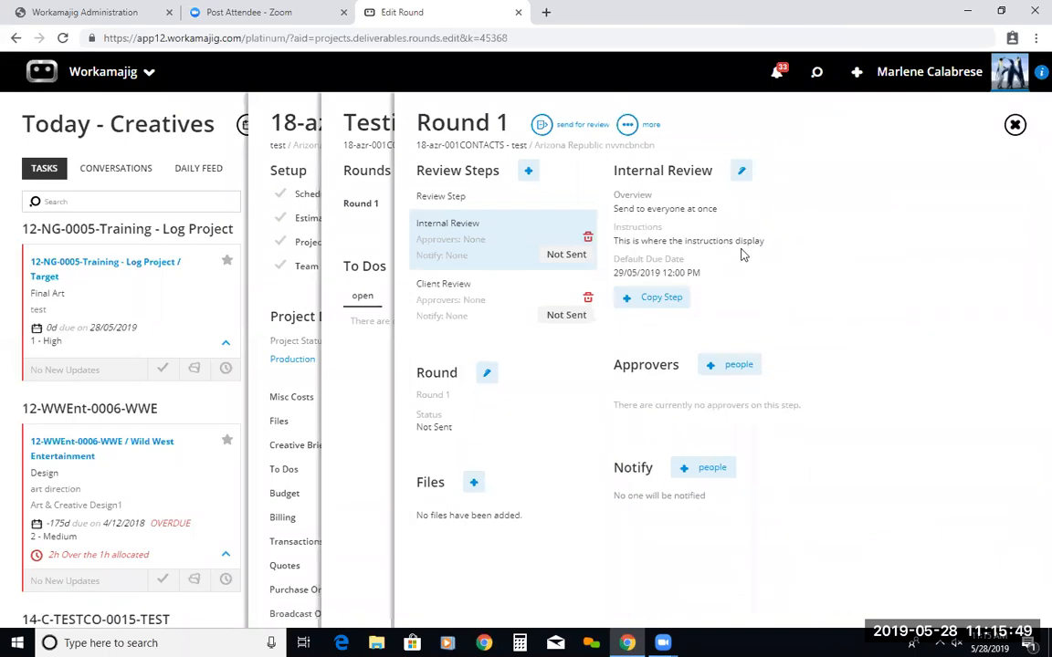
pyautogui.click(735, 365)
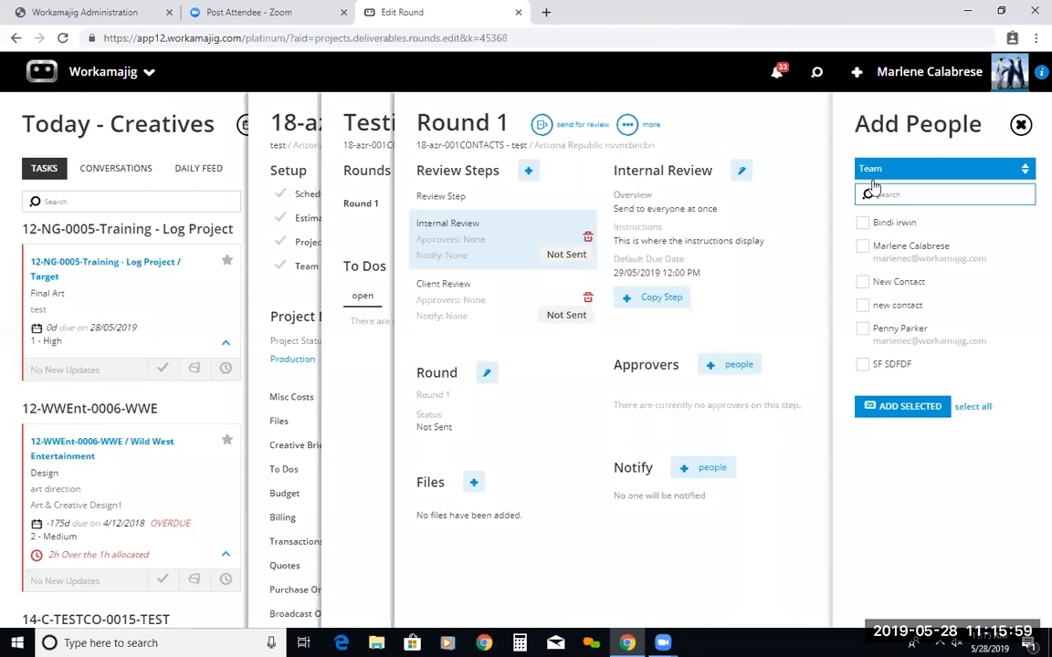
# - Search and browse the Staff list for a possible Internal Review approver, and return to the Team list
pyautogui.click(1023, 171)
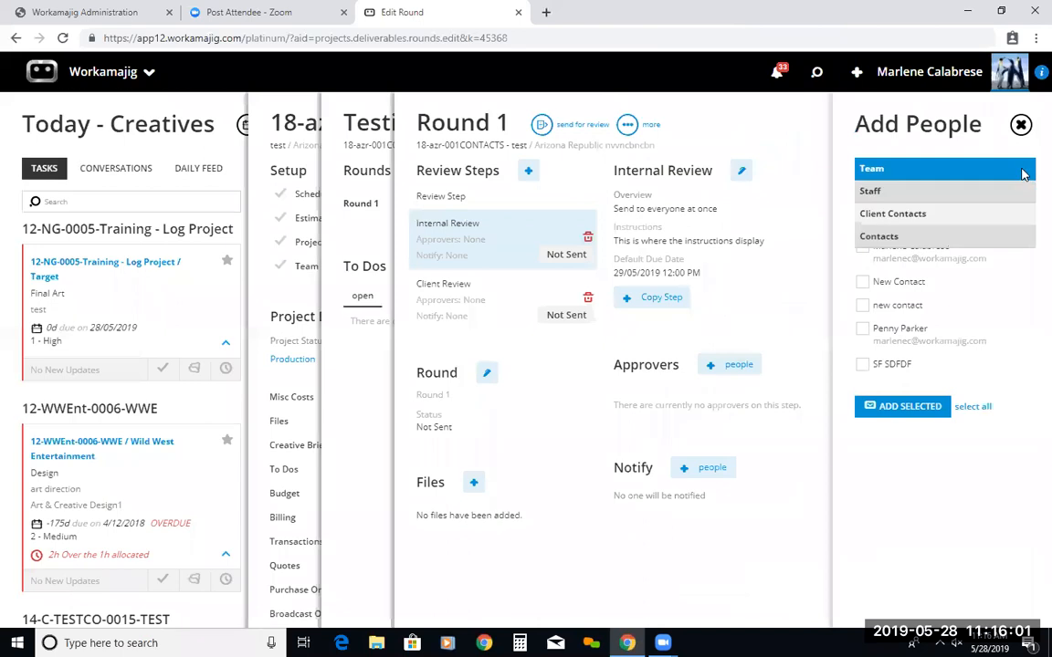
pyautogui.click(910, 191)
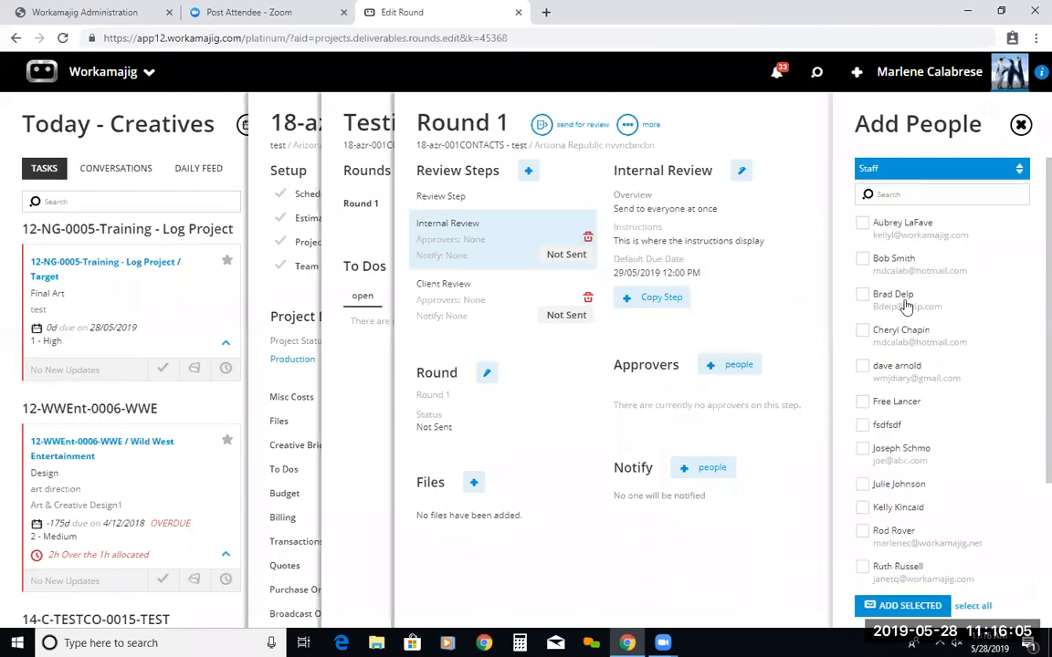
pyautogui.click(911, 196)
pyautogui.write('marl')
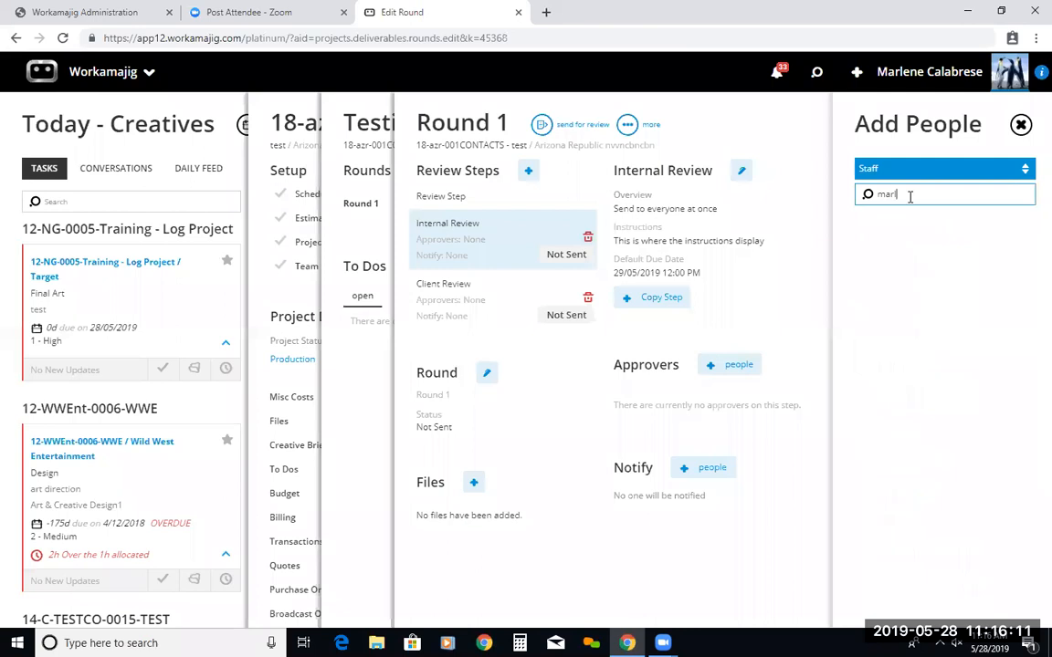
pyautogui.press('BackSpace')
pyautogui.press('BackSpace')
pyautogui.press('BackSpace')
pyautogui.press('BackSpace')
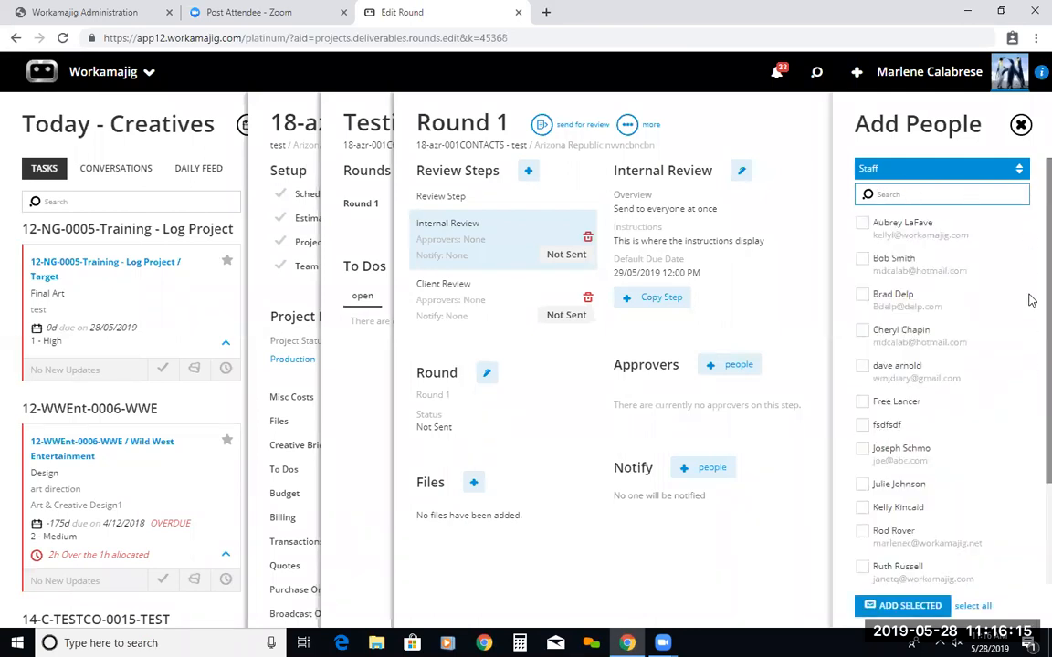
pyautogui.scroll(-2, 1030, 434)
pyautogui.scroll(-1, 1030, 435)
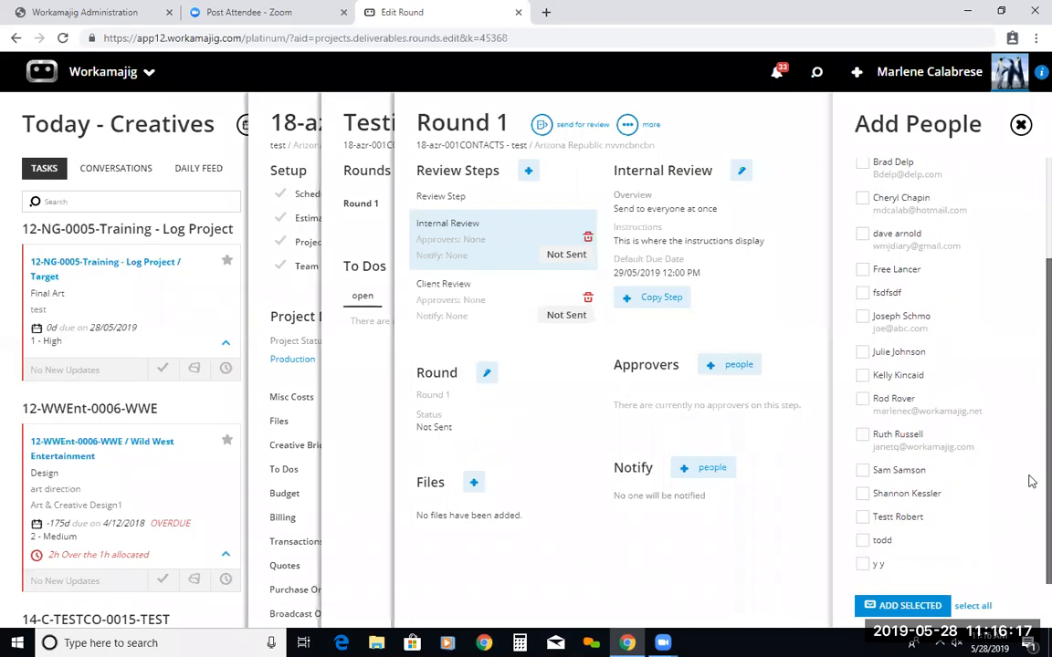
pyautogui.scroll(3, 1028, 265)
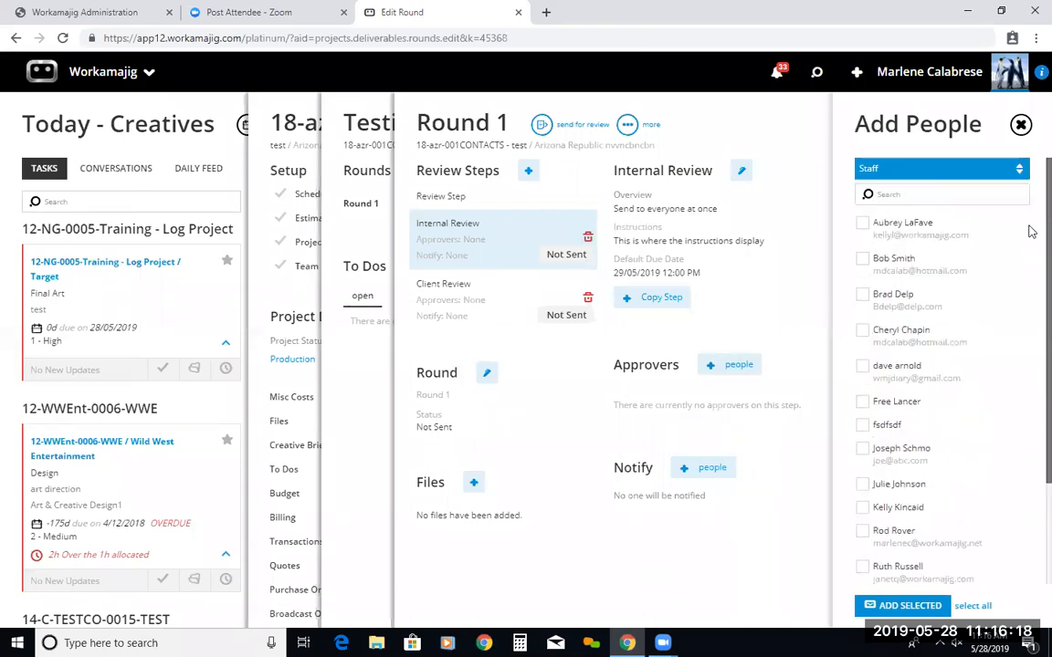
pyautogui.click(1020, 174)
pyautogui.click(890, 145)
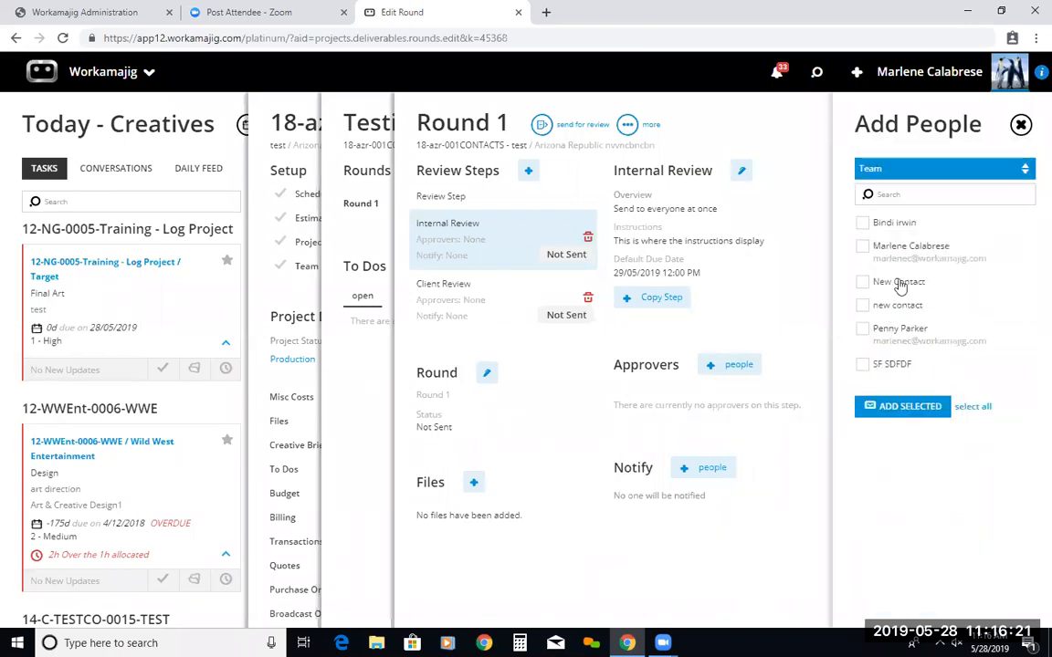
# - Add the reviewer's own team entry as an approver of the Internal Review step
pyautogui.click(861, 247)
pyautogui.click(890, 407)
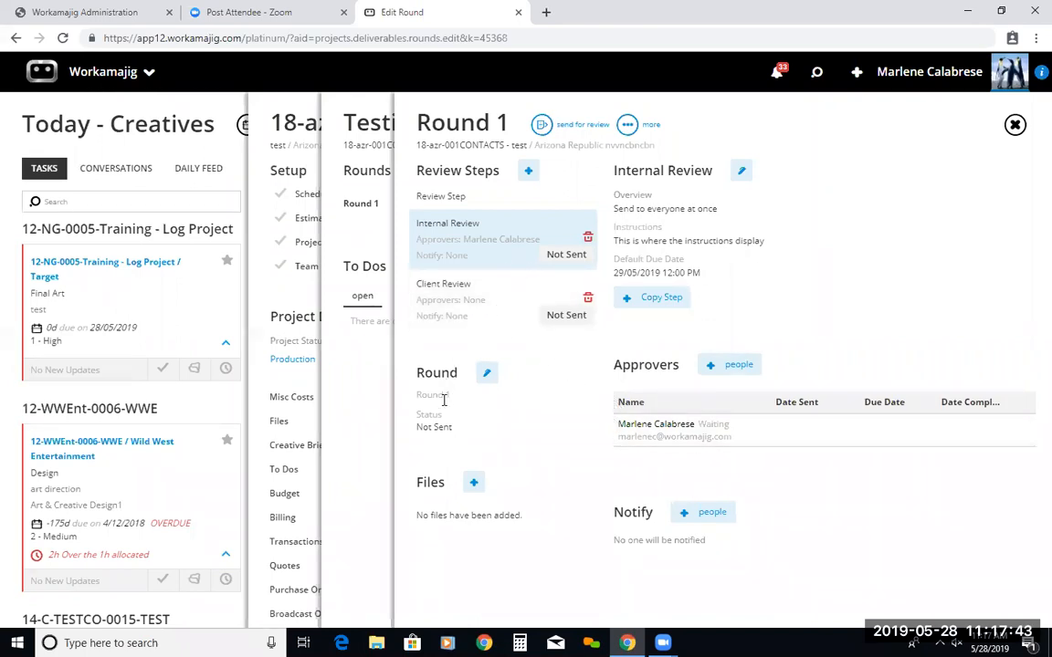
# - Upload the Capture image from the Desktop to the round's files and send the round for review
pyautogui.click(472, 483)
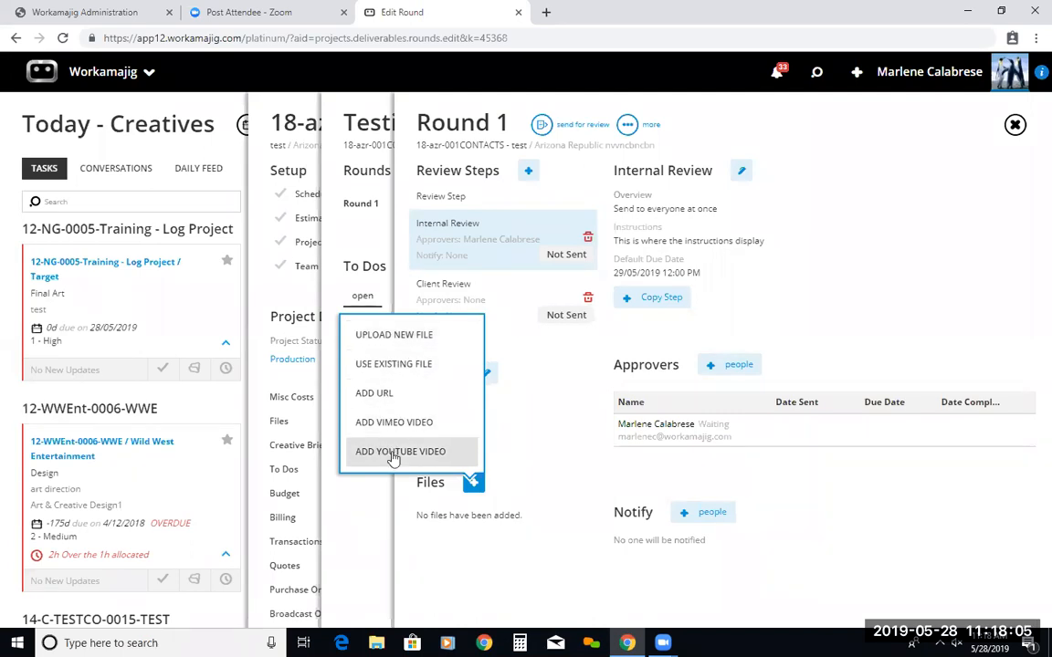
pyautogui.click(423, 335)
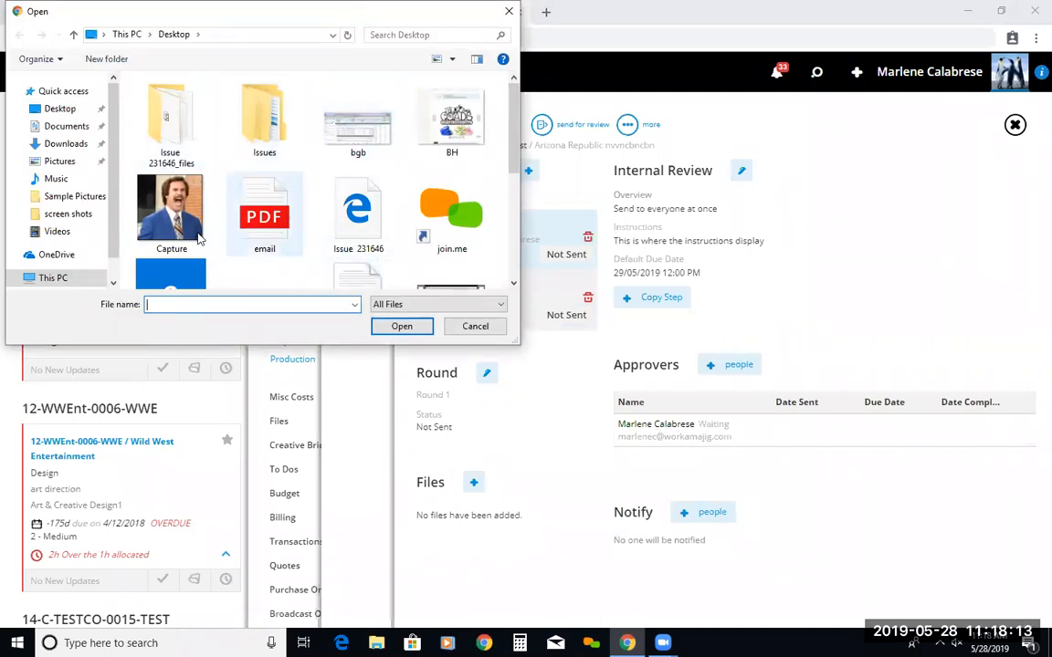
pyautogui.click(168, 210)
pyautogui.click(385, 326)
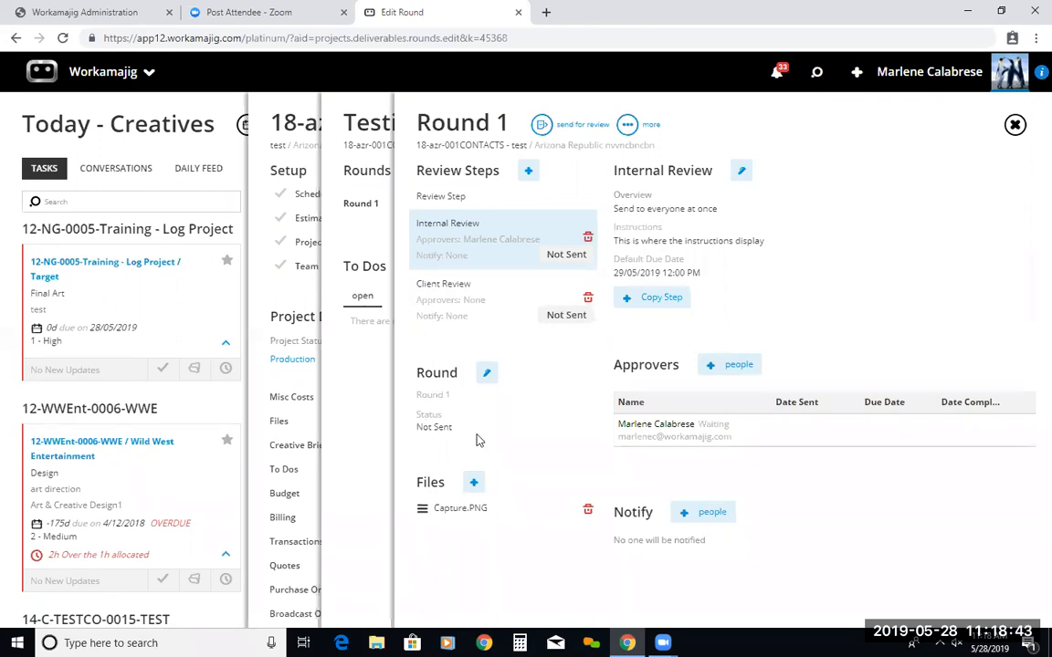
pyautogui.click(544, 128)
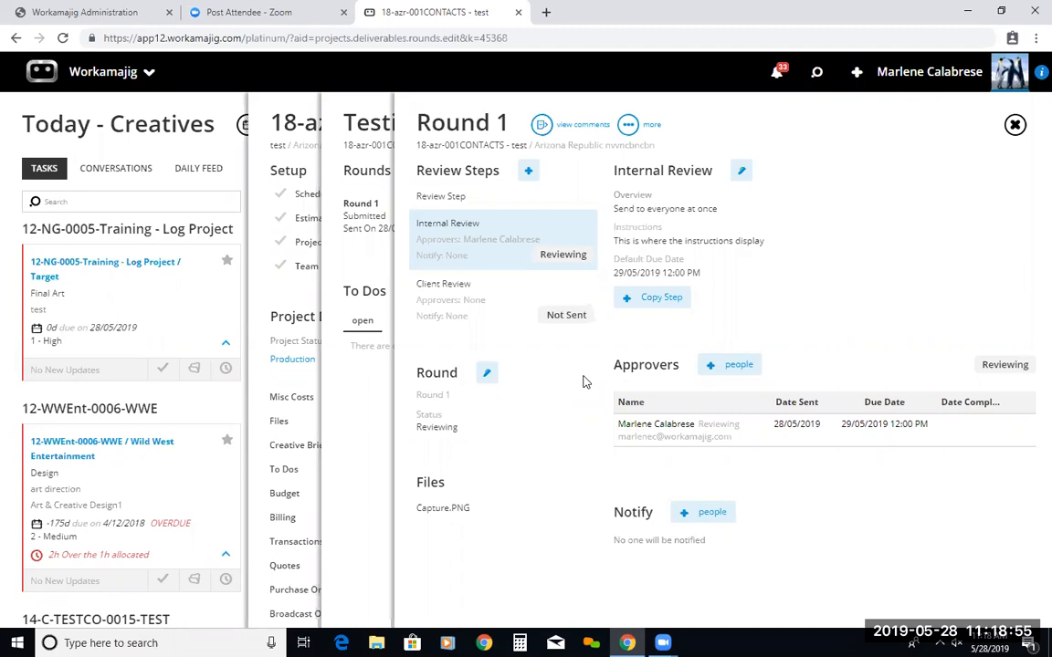
# - Open the round's review view, rotate Capture.PNG through a full clockwise turn, and set the zoom to 180%
pyautogui.click(542, 124)
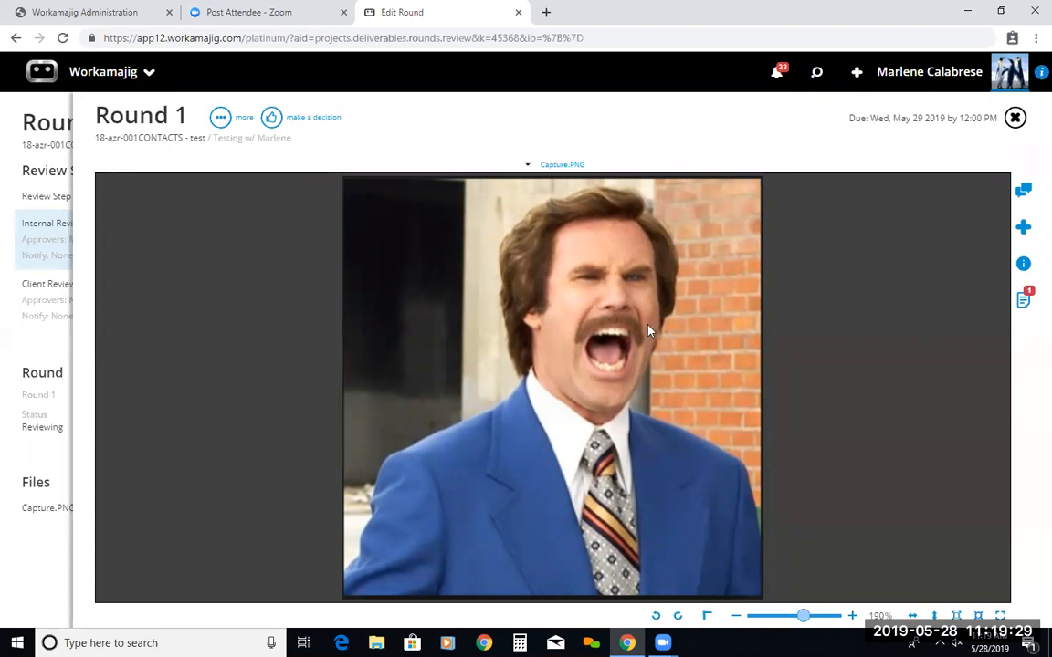
pyautogui.click(677, 616)
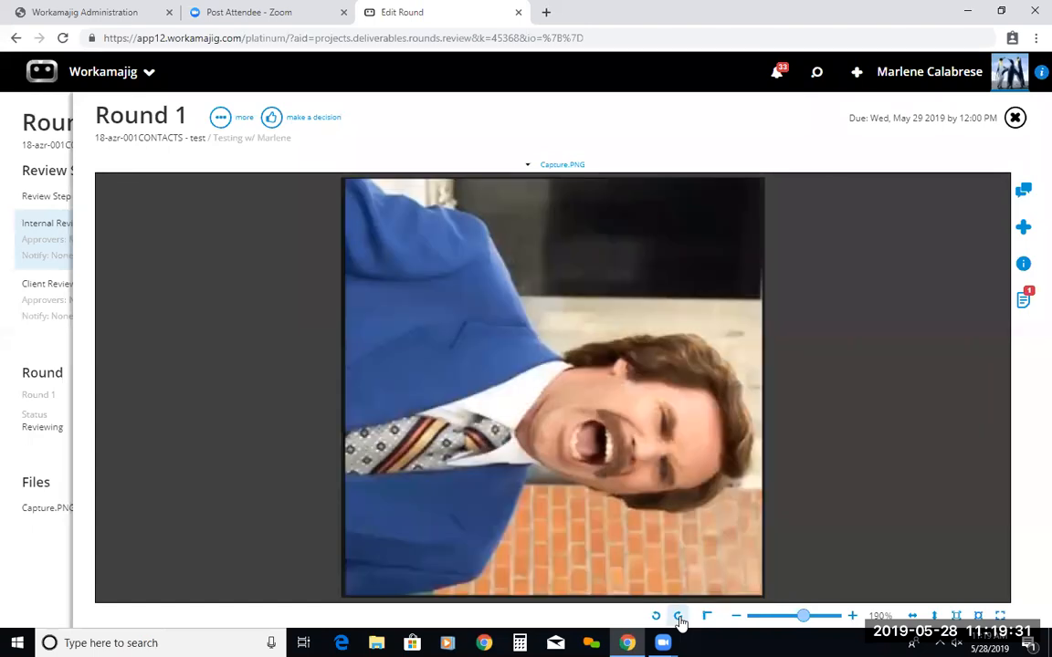
pyautogui.click(678, 617)
pyautogui.click(677, 616)
pyautogui.click(677, 616)
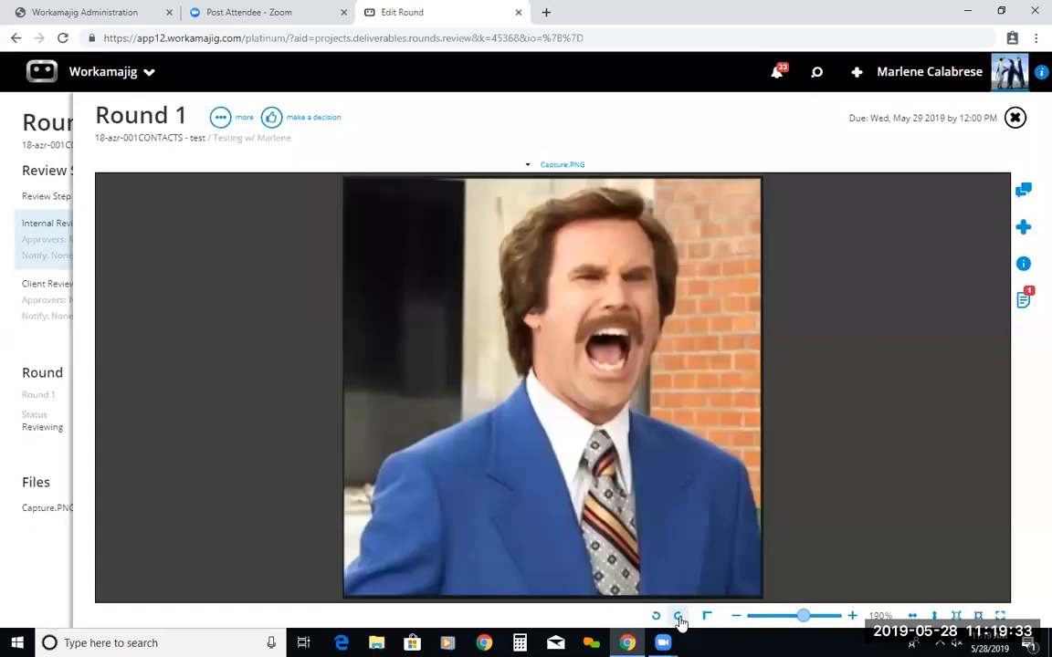
pyautogui.moveTo(803, 617)
pyautogui.mouseDown()
pyautogui.moveTo(818, 620)
pyautogui.moveTo(805, 618)
pyautogui.mouseUp()
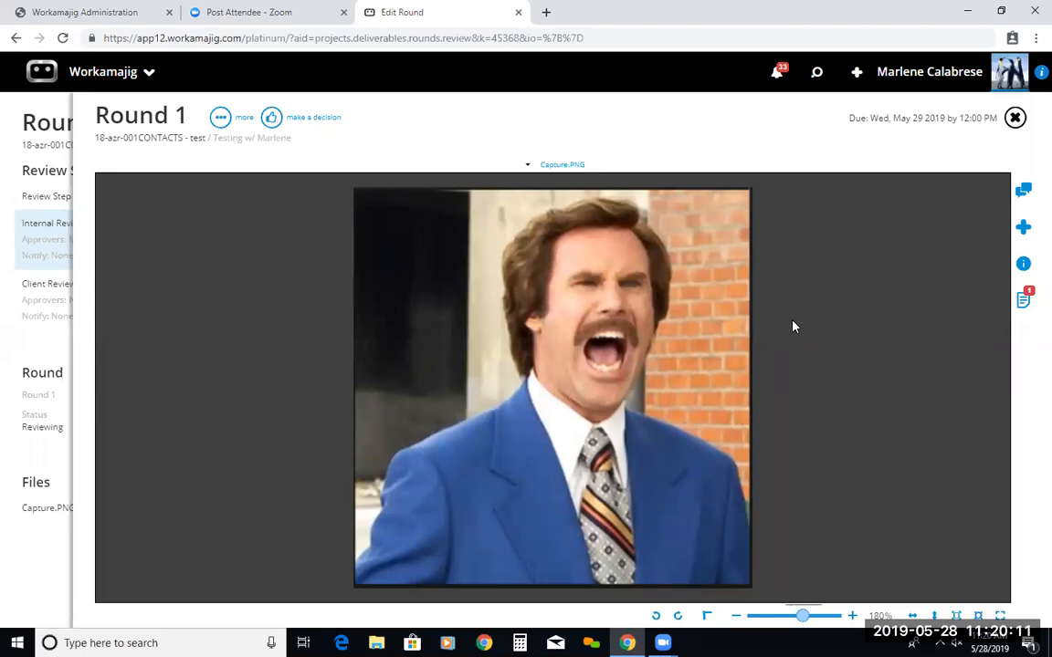
# - Examine the decision options for the round and the Company Defaults in the review settings
pyautogui.click(271, 119)
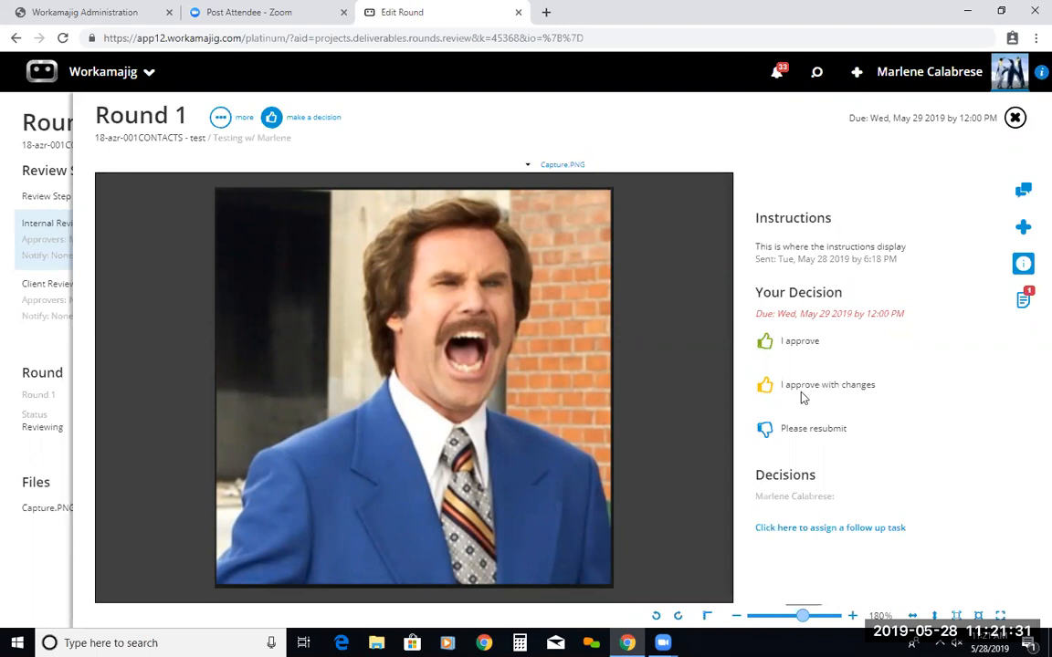
pyautogui.click(221, 118)
pyautogui.click(163, 212)
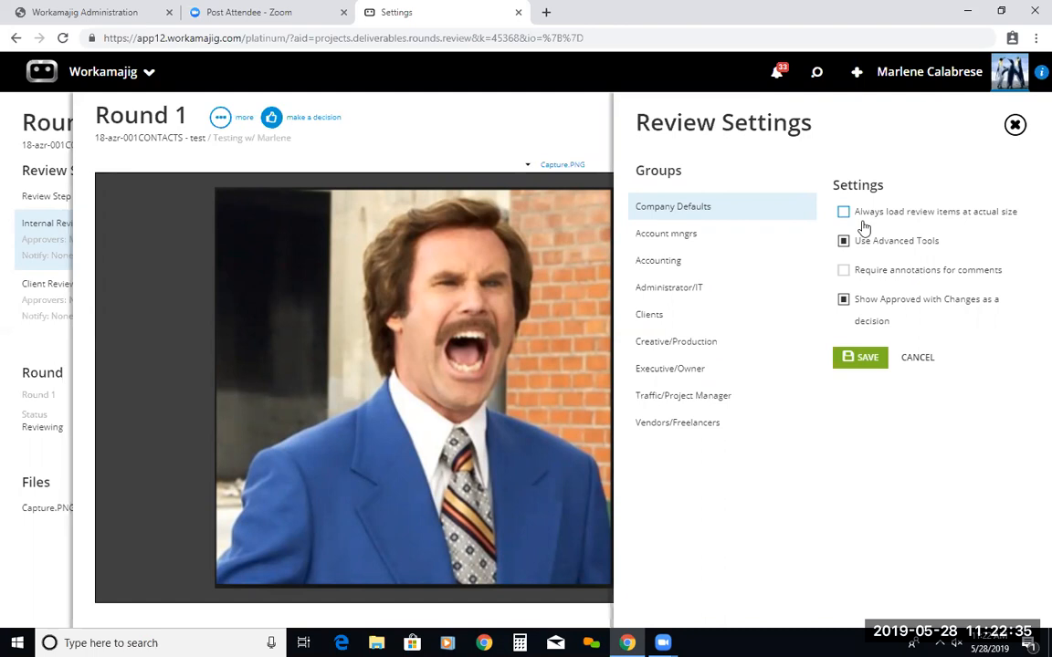
pyautogui.click(866, 357)
pyautogui.click(949, 186)
pyautogui.click(1015, 125)
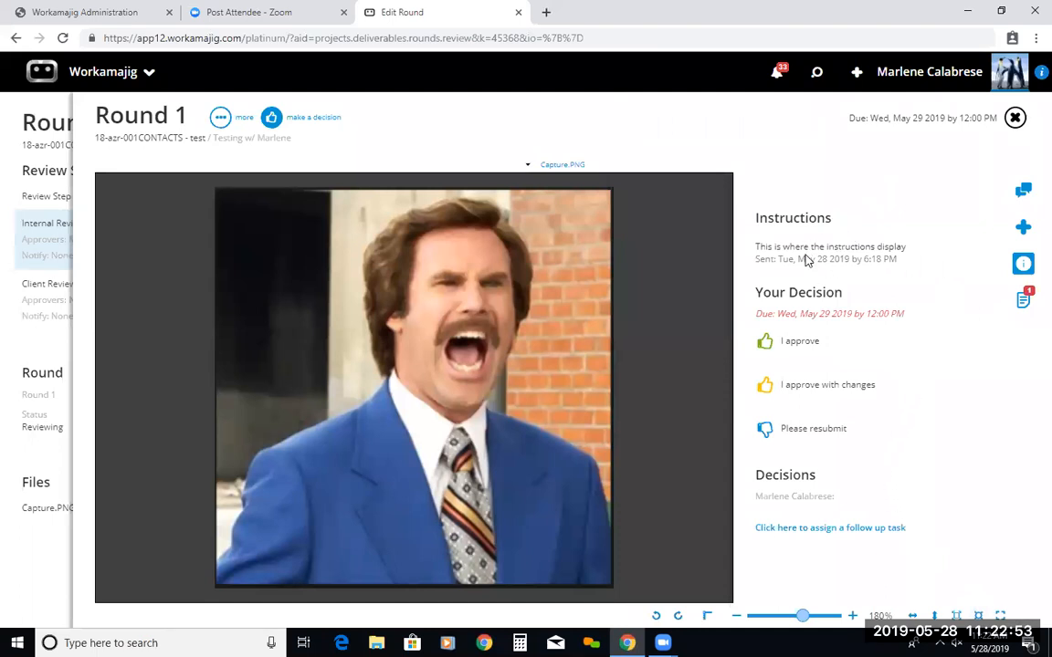
# - Start a review comment reading "Change the tie color" and draw an arrow pointing at the tie knot
pyautogui.click(1021, 193)
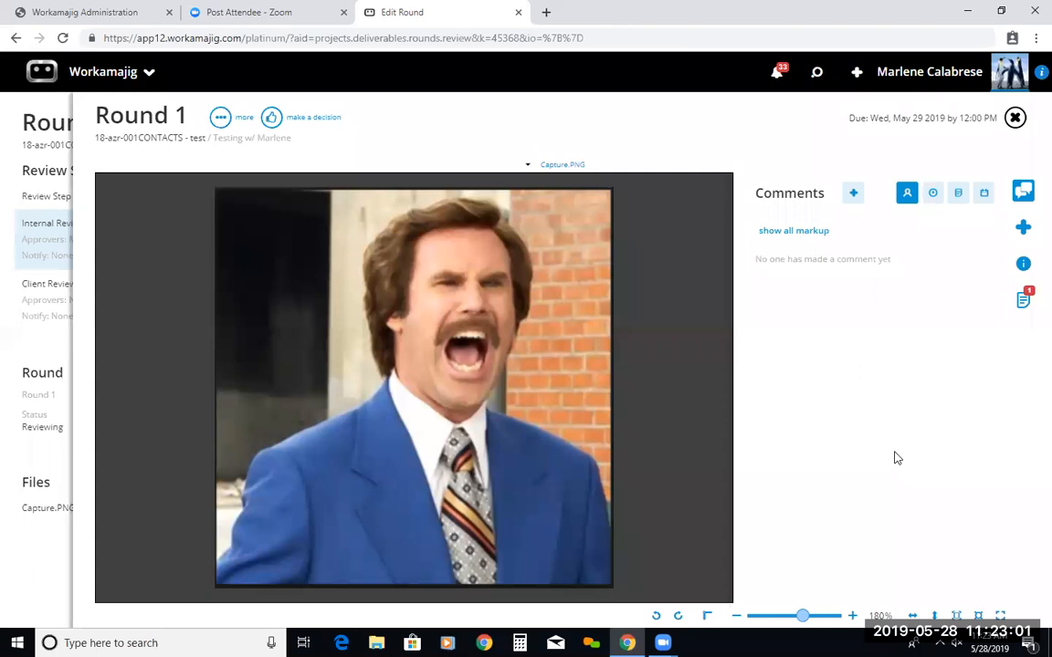
pyautogui.click(853, 193)
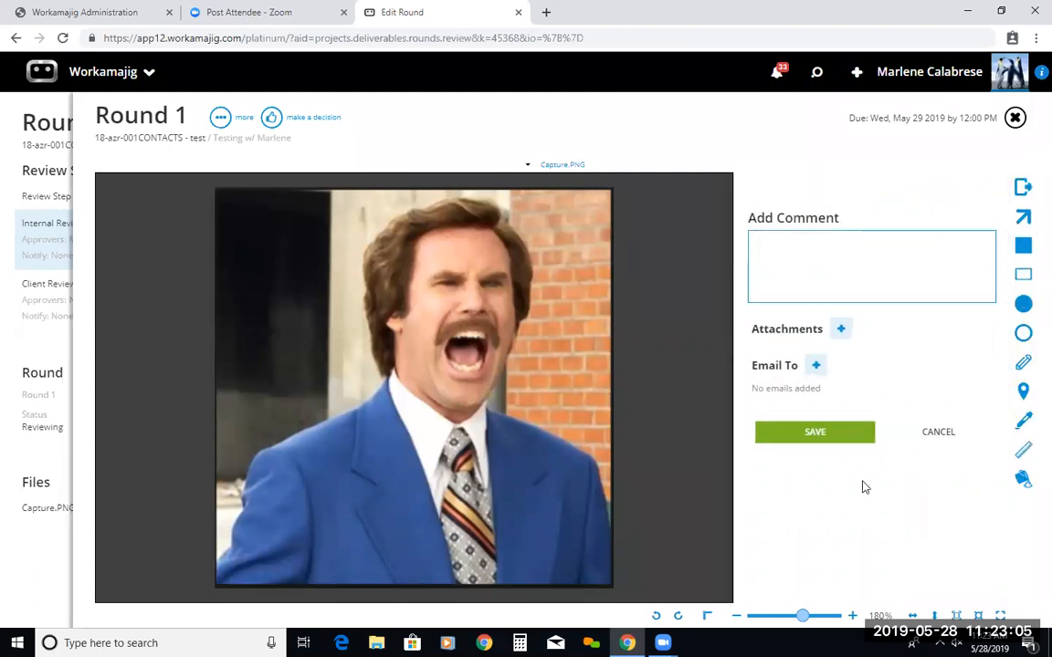
pyautogui.write('Change the tie')
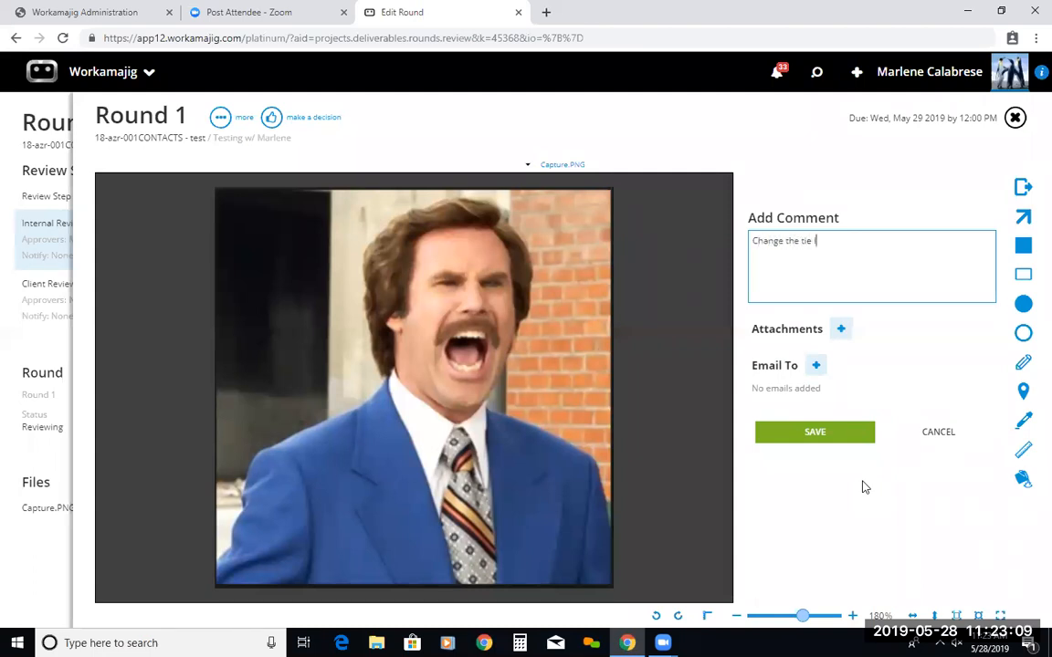
pyautogui.write(' color')
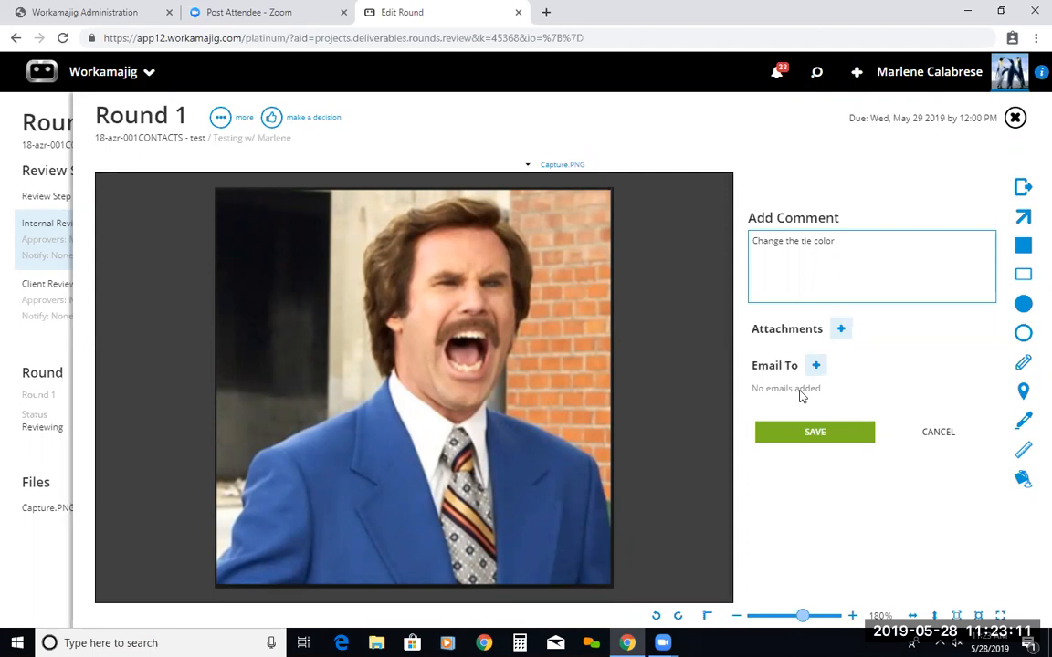
pyautogui.click(1024, 219)
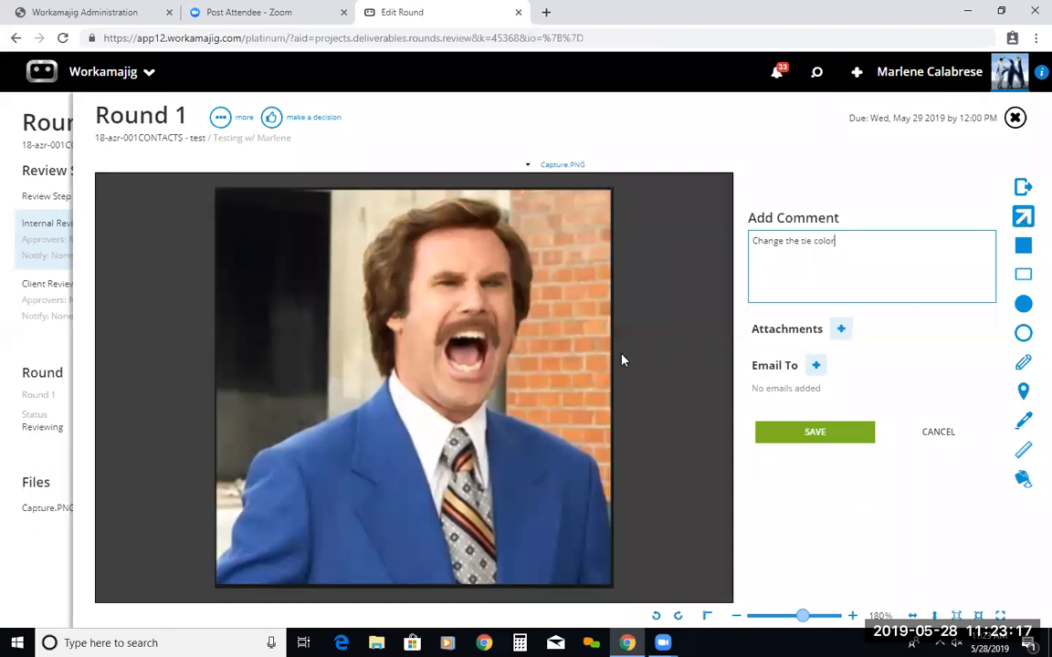
pyautogui.moveTo(307, 310)
pyautogui.mouseDown()
pyautogui.moveTo(328, 352)
pyautogui.moveTo(429, 418)
pyautogui.moveTo(465, 461)
pyautogui.mouseUp()
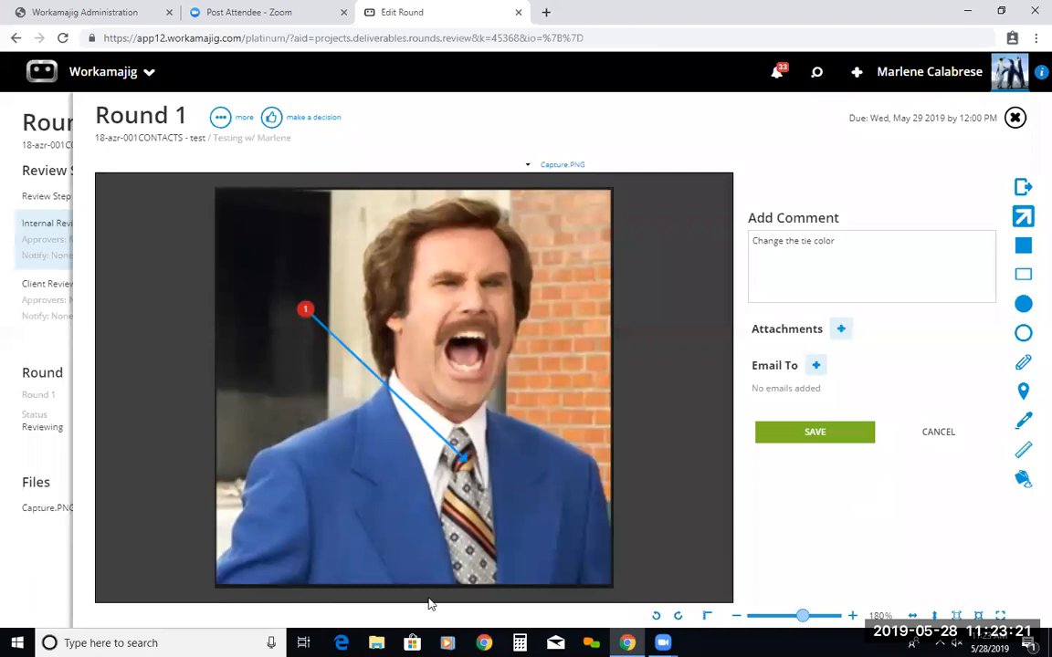
# - Extend the comment with "from yellow stripe to blue" and save it
pyautogui.click(858, 243)
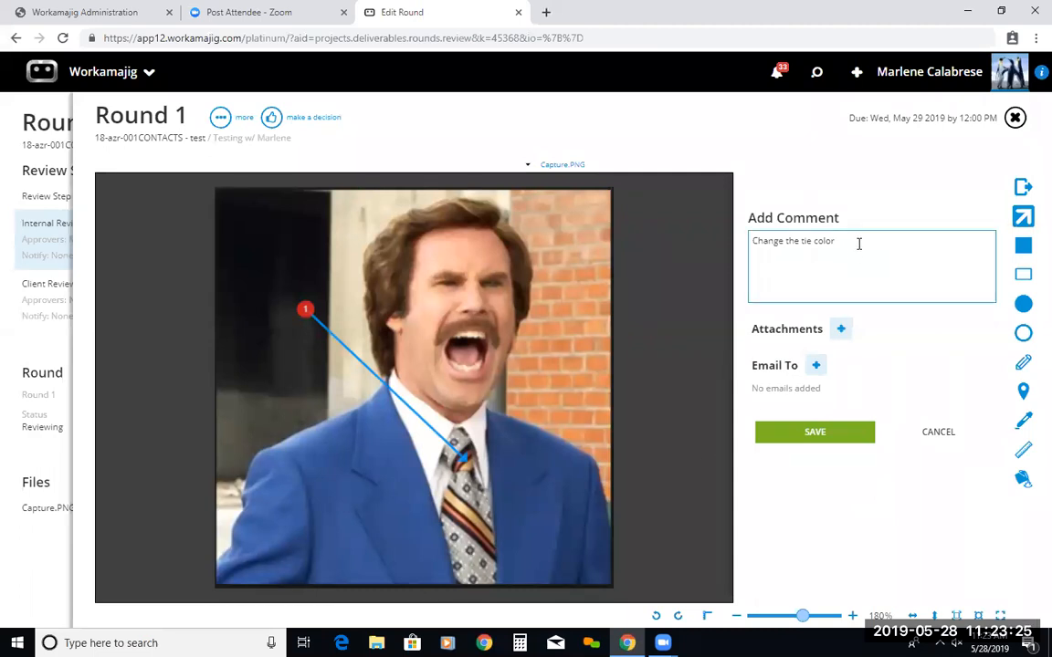
pyautogui.write('from rellow stripe to blue')
pyautogui.click(811, 435)
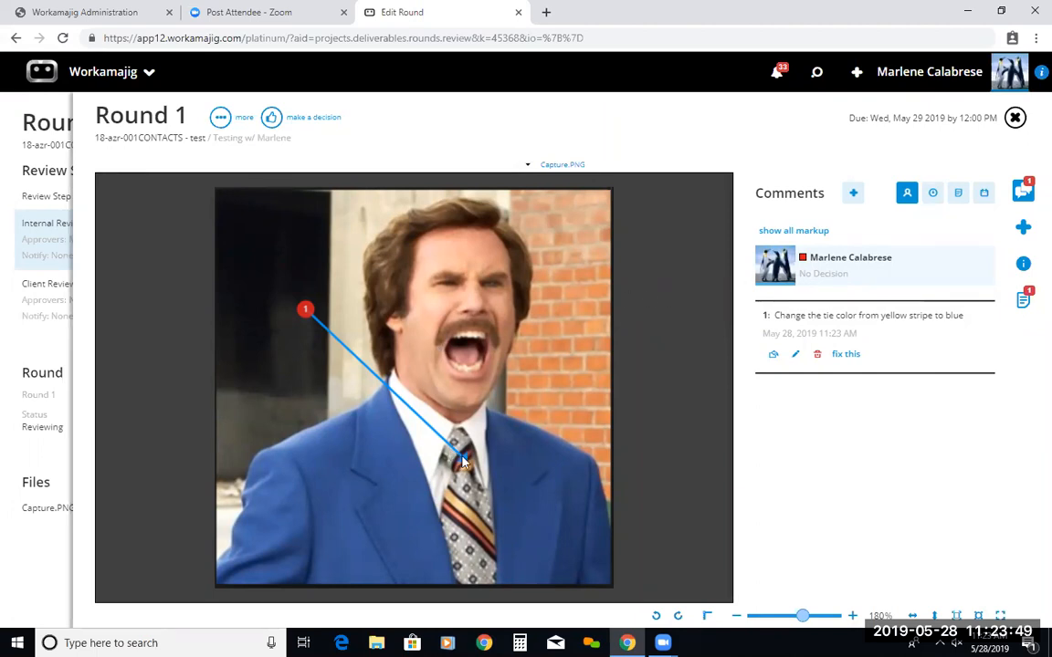
# - Add a second review comment reading "sfgsdgsdgsdfgsdg" without markup and save it
pyautogui.click(853, 193)
pyautogui.write('sfgsdgsdgsdfgsdg')
pyautogui.click(787, 434)
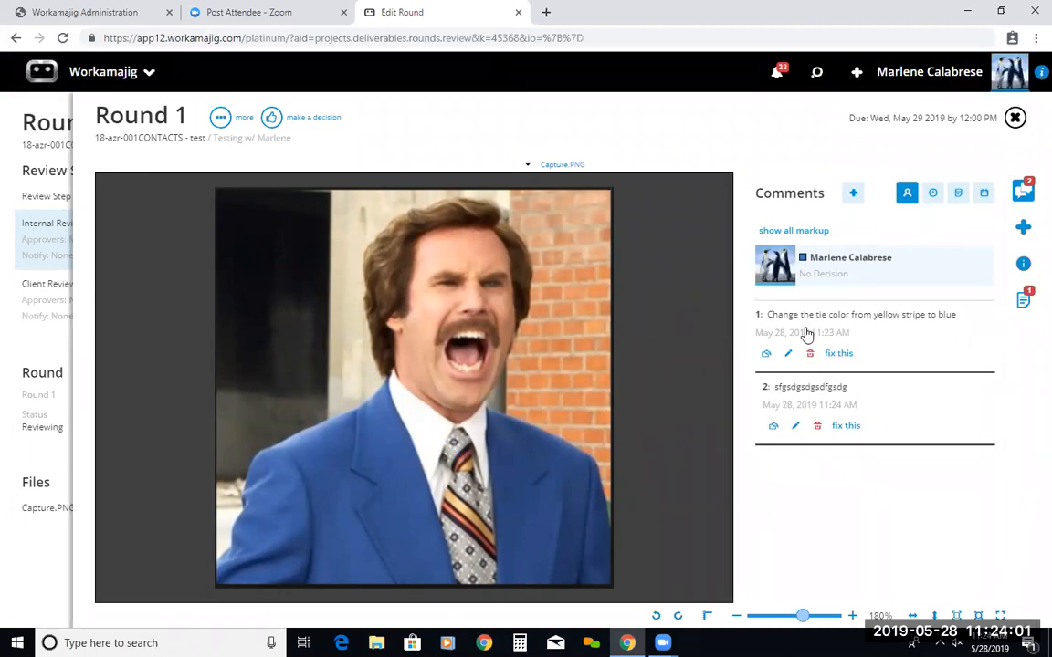
# - Inspect the tie comment's arrow markup on the artwork, showing and hiding all markup in between
pyautogui.click(807, 334)
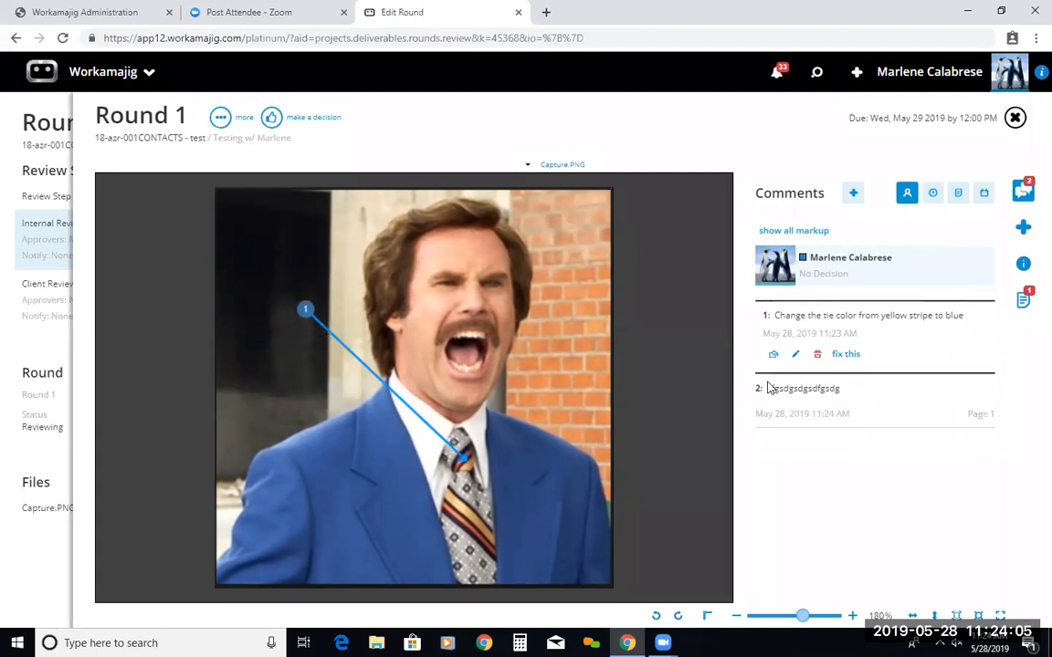
pyautogui.click(826, 232)
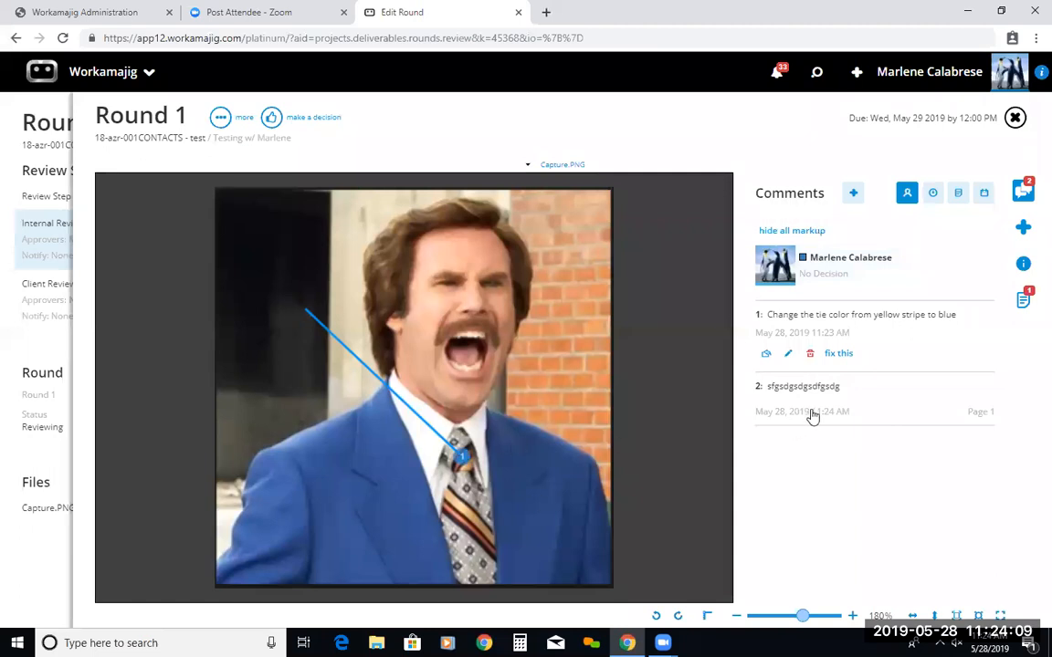
pyautogui.click(815, 233)
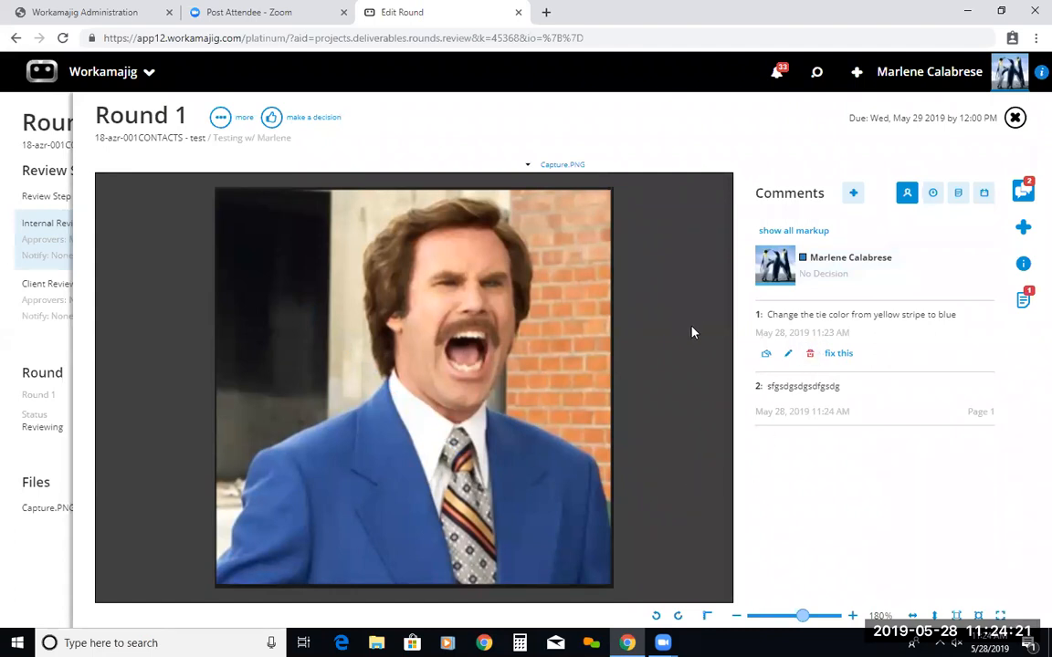
pyautogui.click(787, 321)
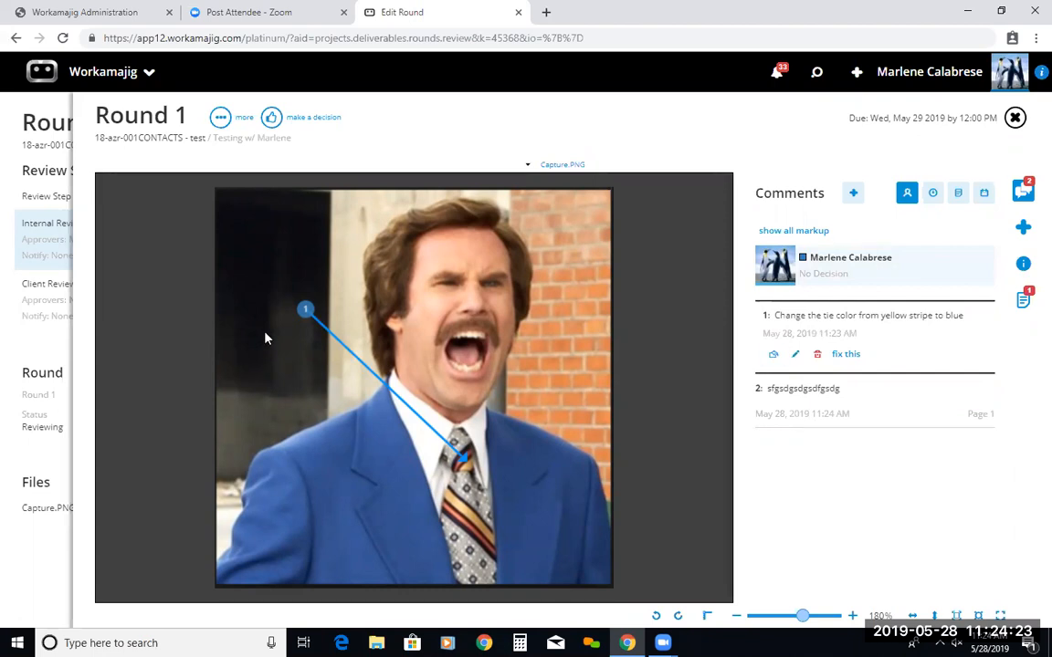
pyautogui.moveTo(305, 312)
# - Regroup the review comments by page and finally arrange them by date
pyautogui.click(933, 194)
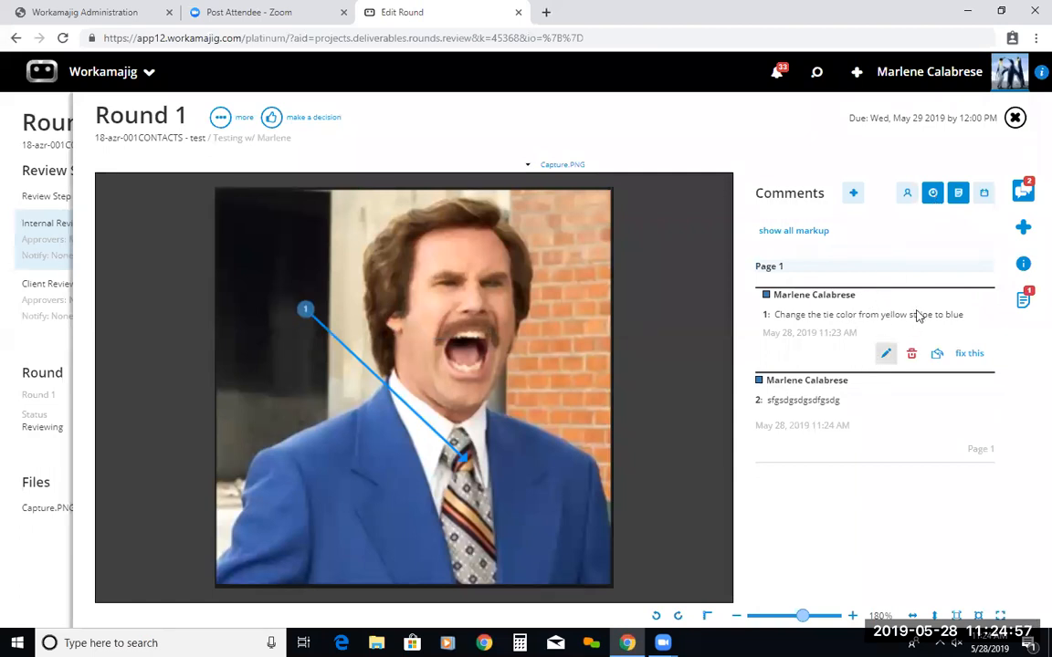
pyautogui.click(985, 196)
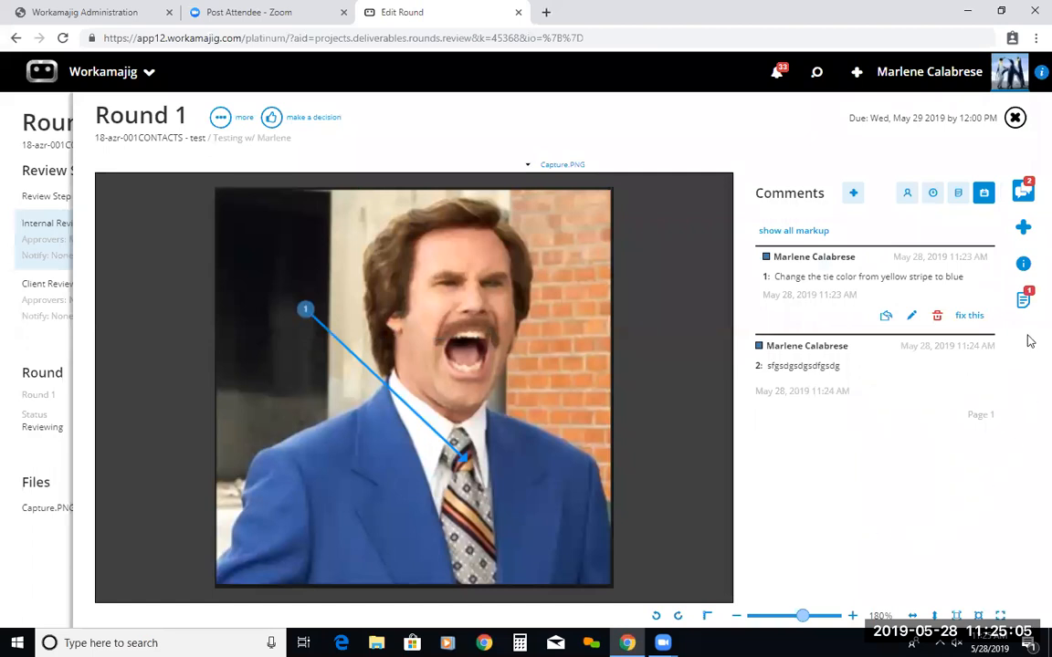
# - Examine the round's instructions, decision options and the list of files under review
pyautogui.click(1024, 267)
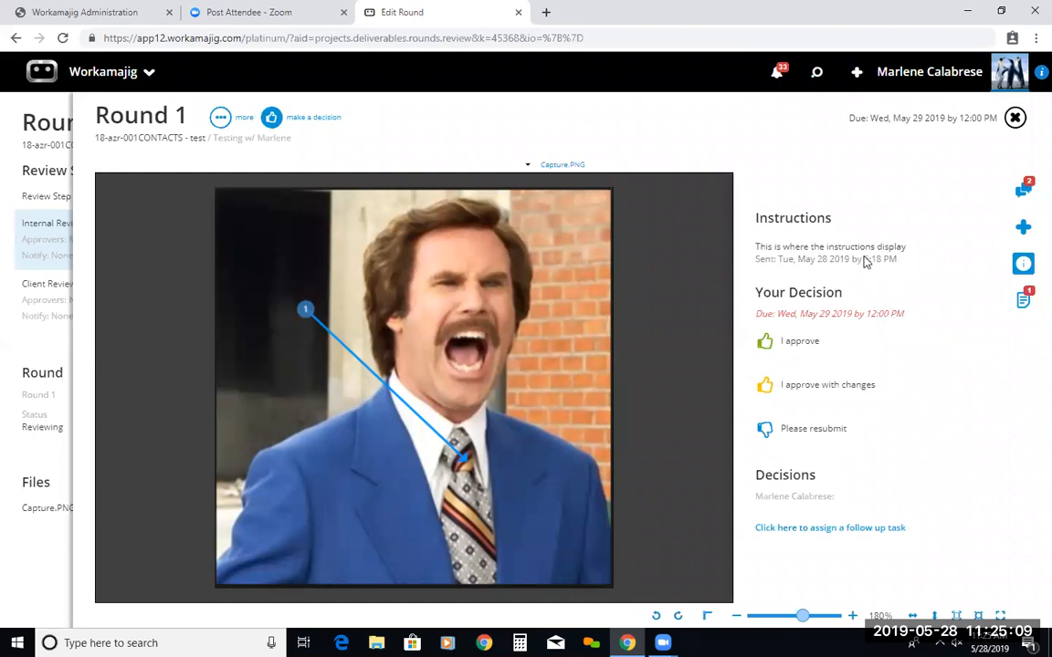
pyautogui.click(1022, 302)
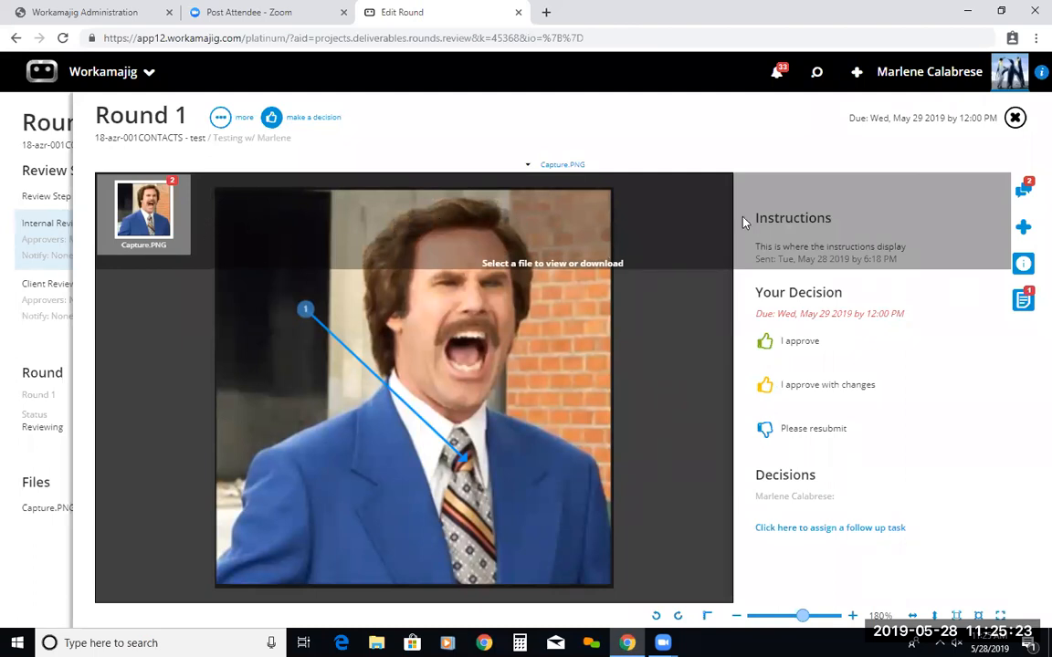
pyautogui.moveTo(162, 214)
pyautogui.click(1024, 301)
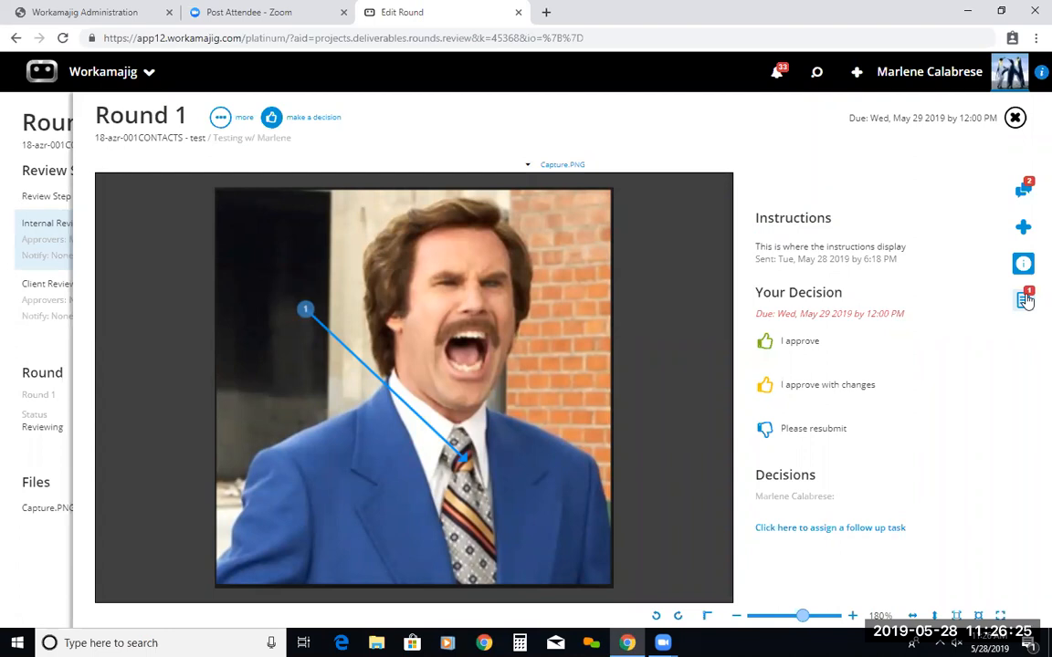
# - Add a review comment reading "ive uploaded" with Capture.PNG from the Desktop attached, and save it
pyautogui.click(1021, 189)
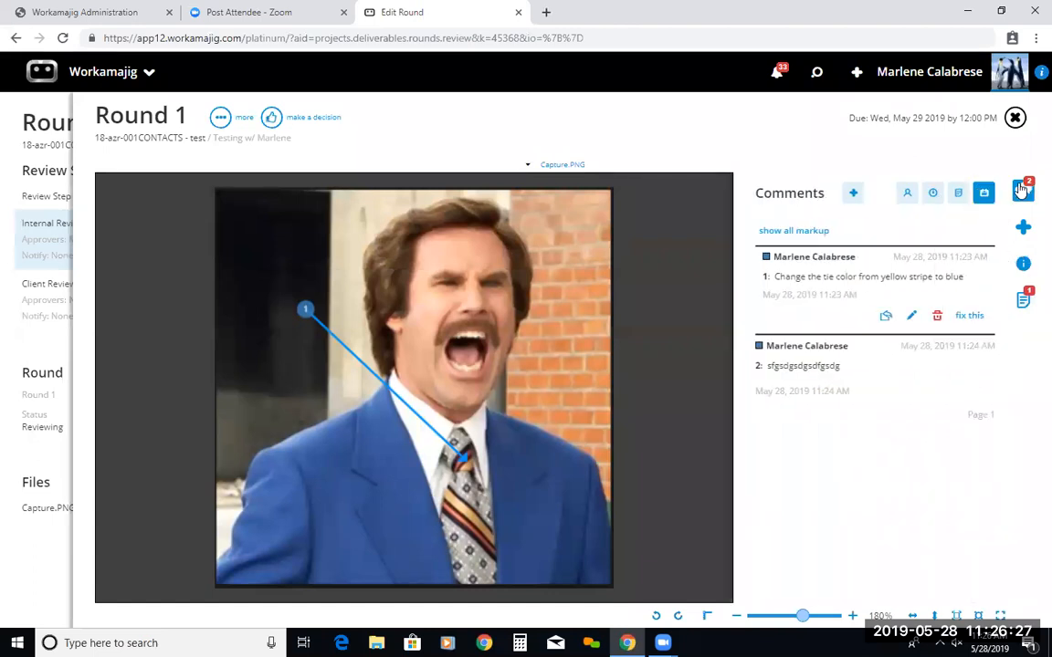
pyautogui.click(853, 193)
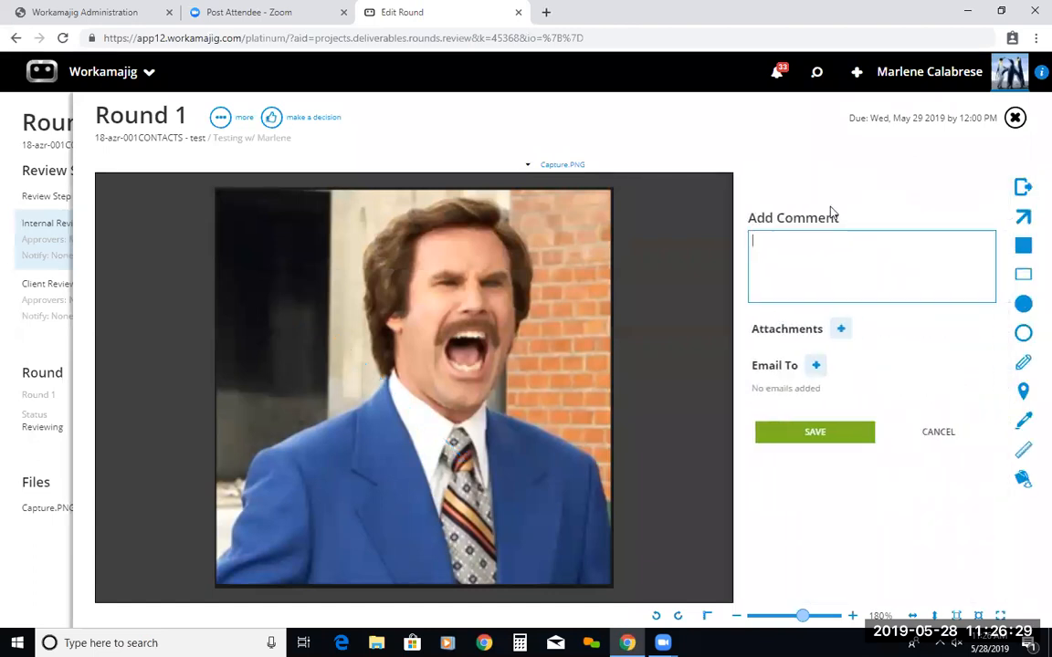
pyautogui.write('ive uploaded')
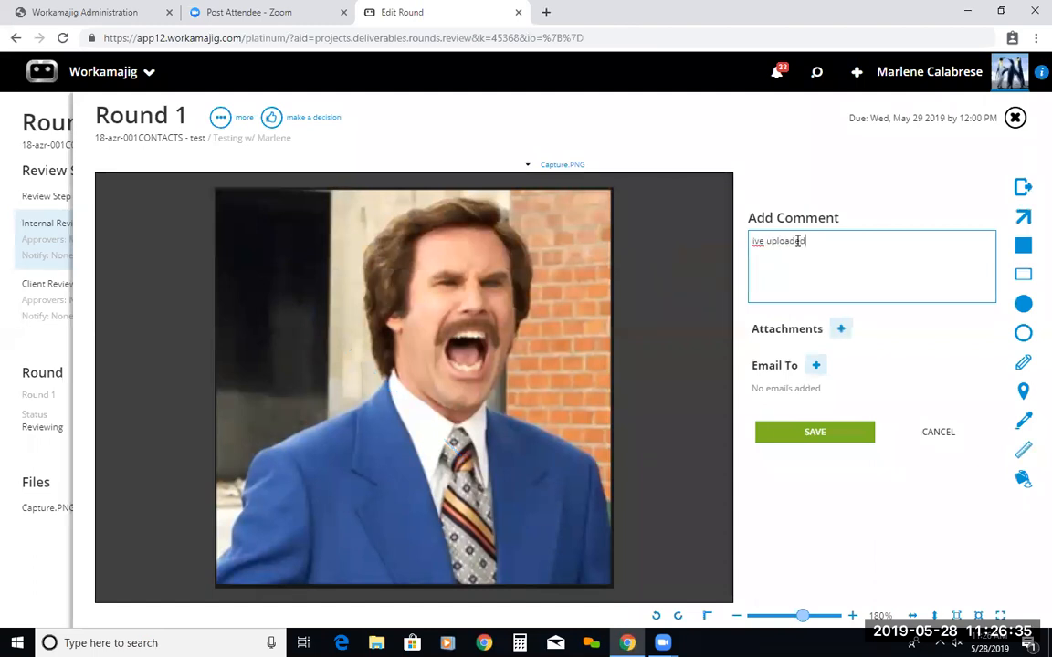
pyautogui.click(840, 329)
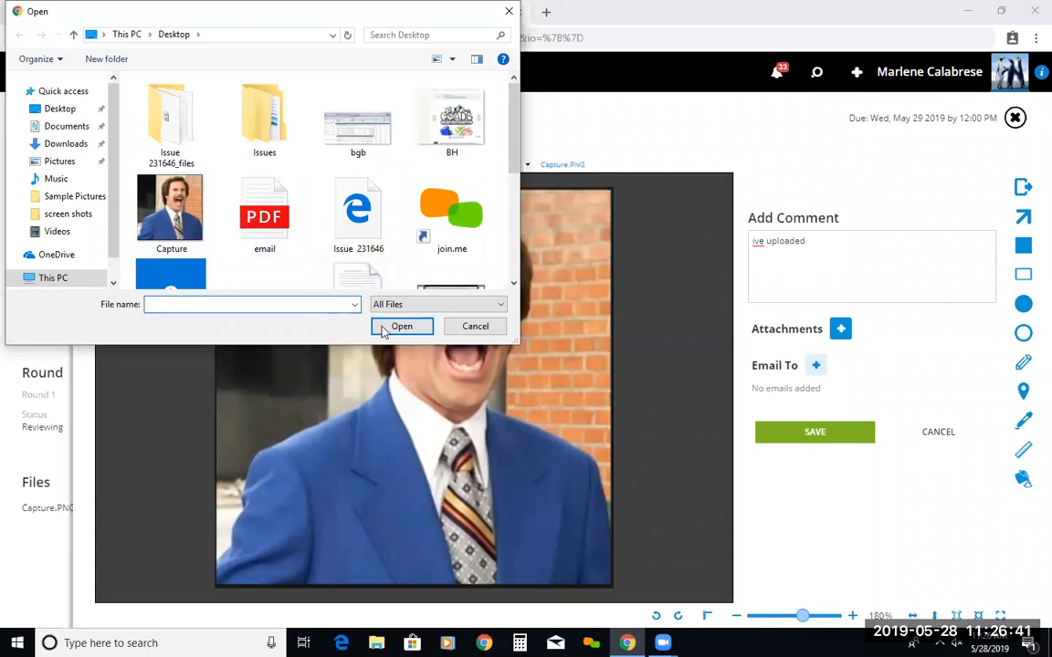
pyautogui.click(189, 212)
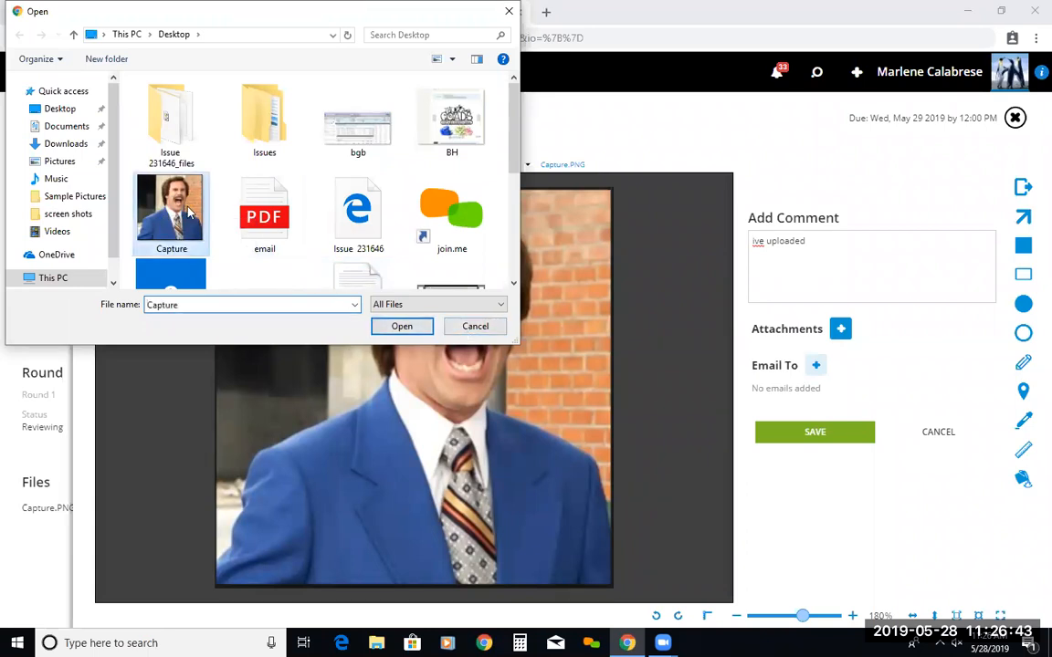
pyautogui.click(402, 326)
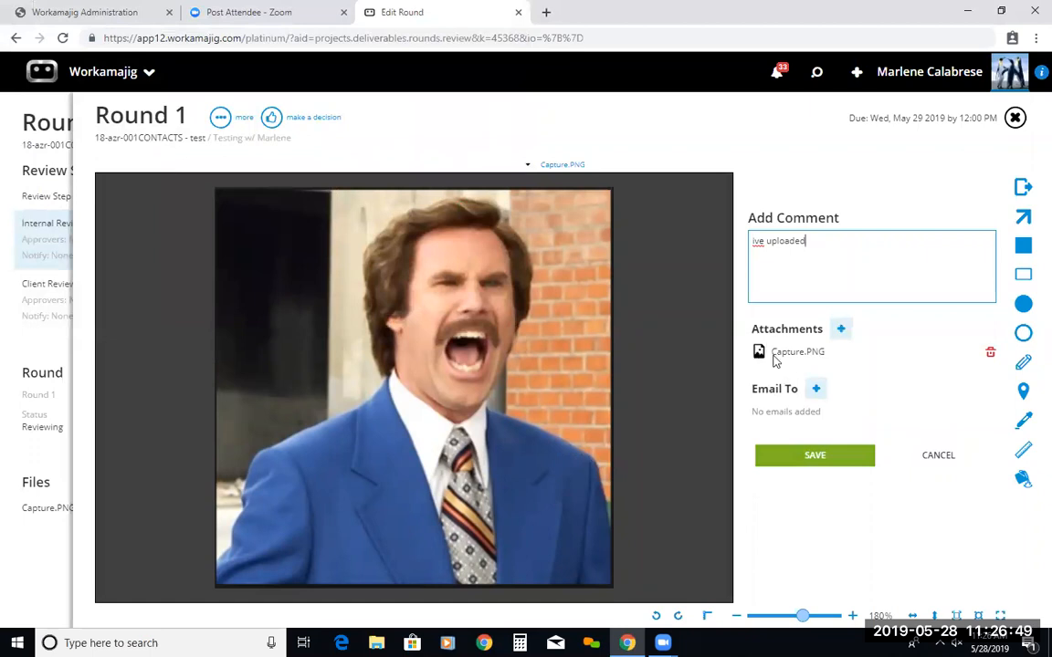
pyautogui.click(777, 455)
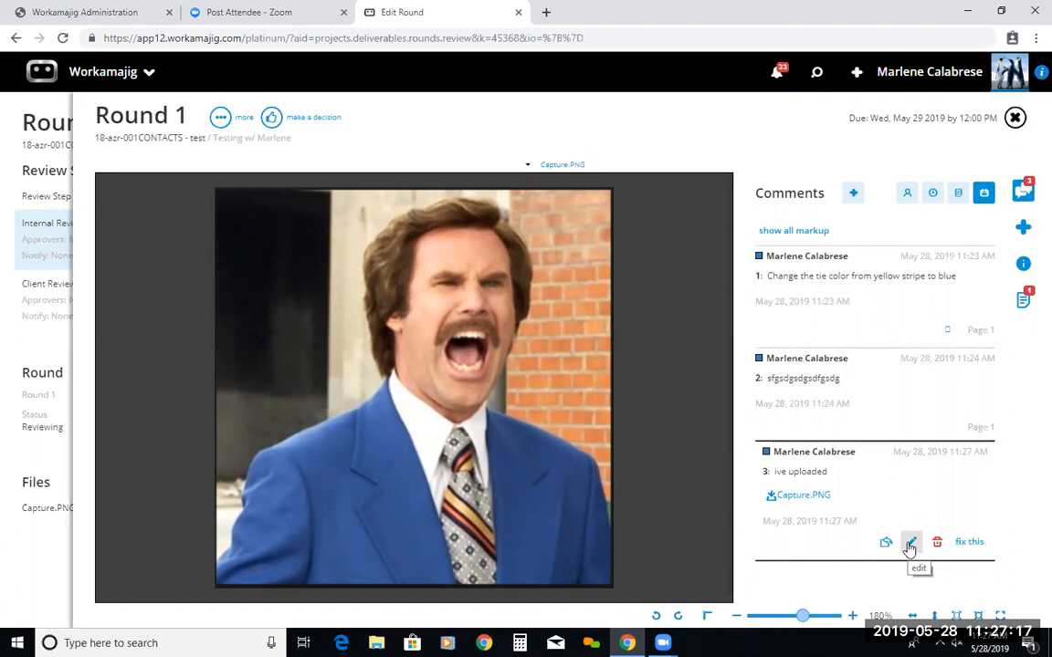
# - Examine the follow-up task form for the "ive uploaded" comment, covering existing and new tasks, the task to follow and the status choices
pyautogui.click(969, 544)
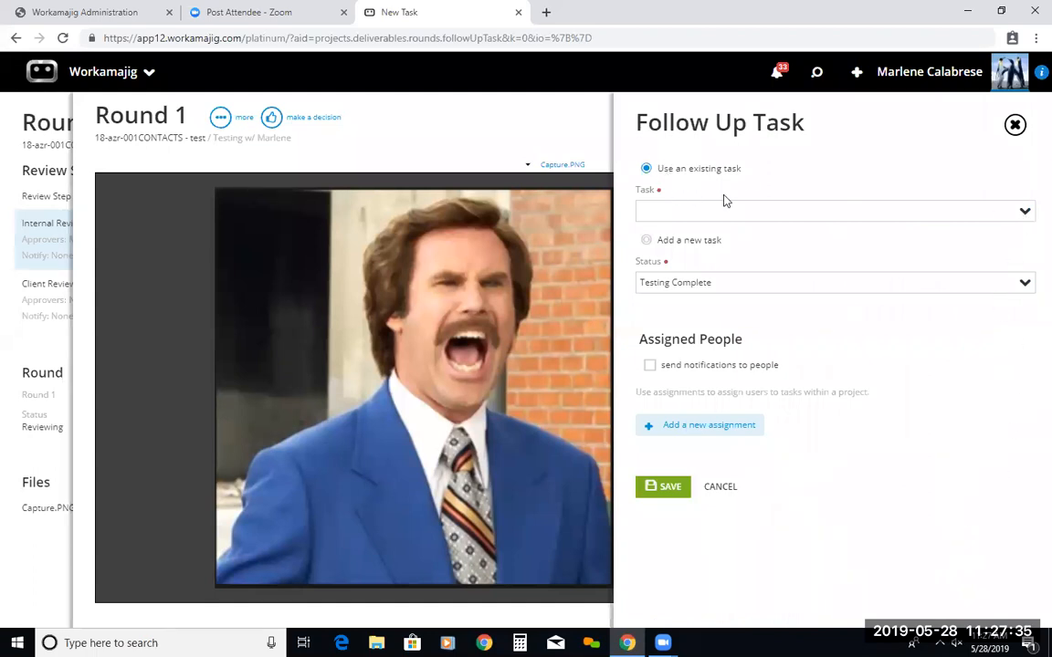
pyautogui.click(1023, 211)
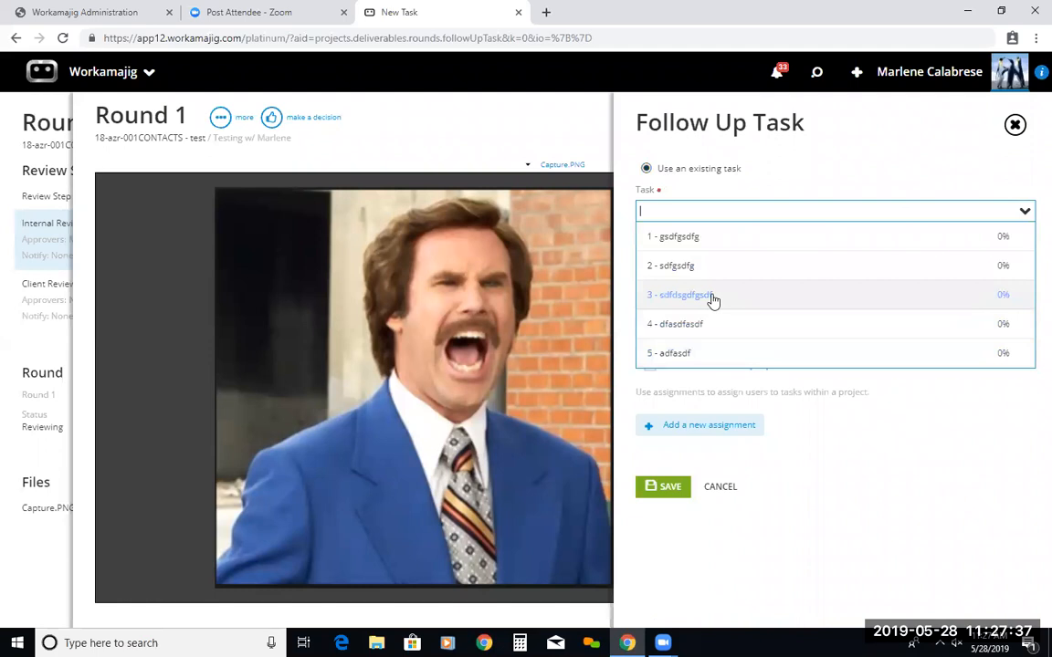
pyautogui.click(816, 160)
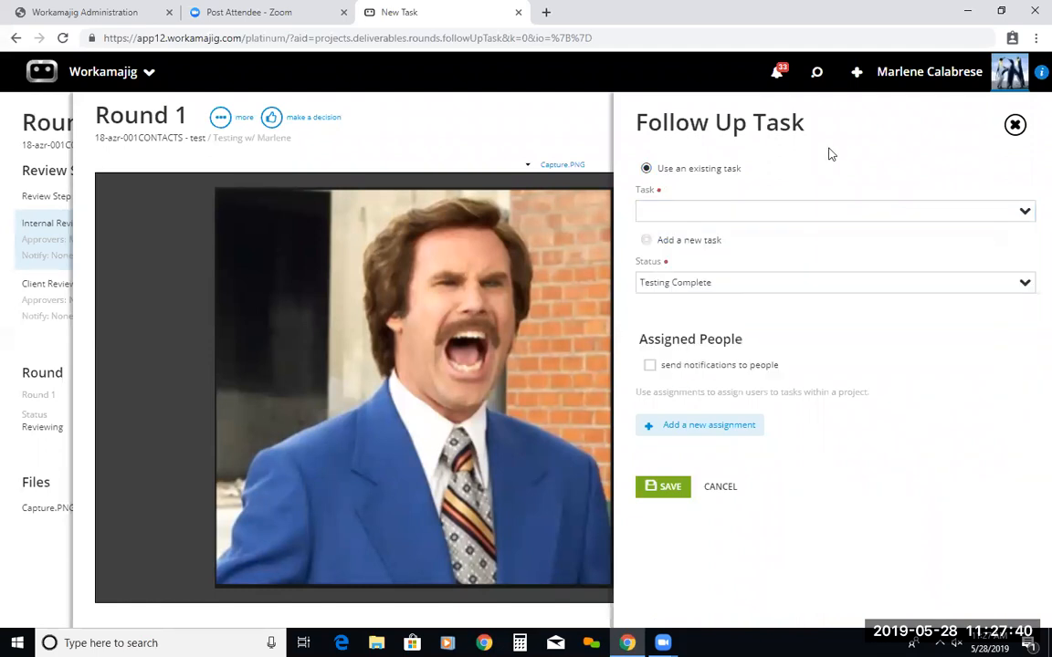
pyautogui.click(647, 242)
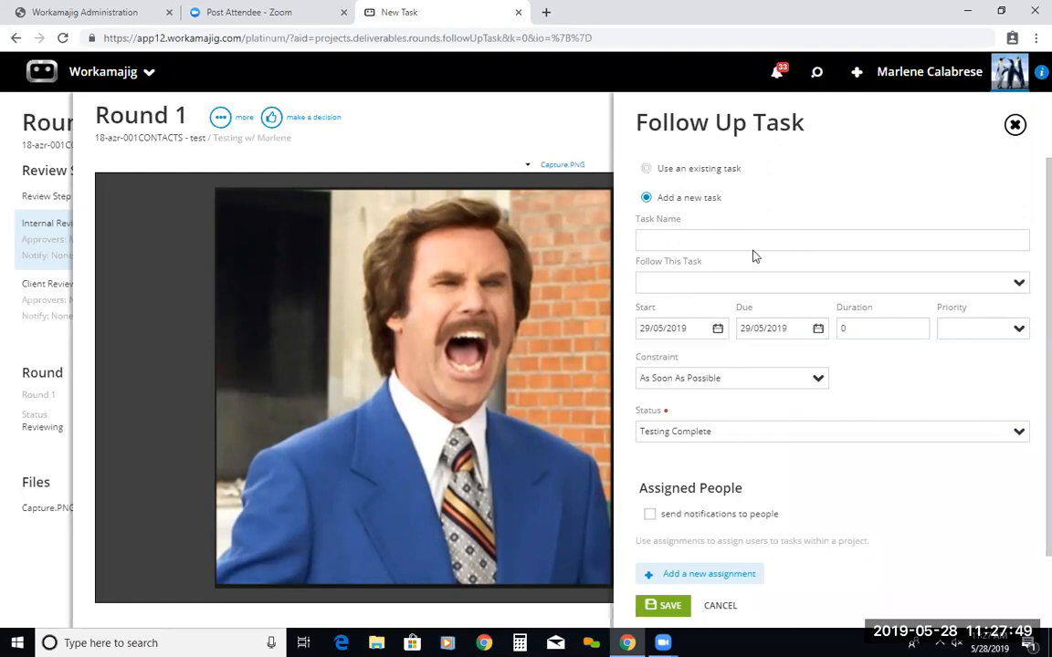
pyautogui.click(1019, 285)
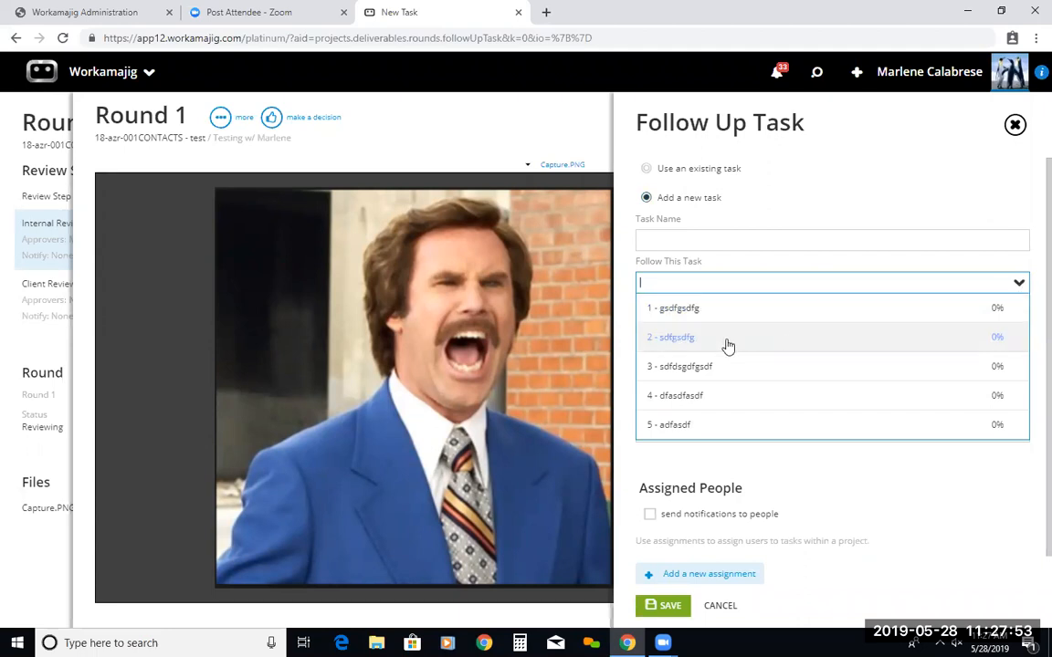
pyautogui.click(868, 205)
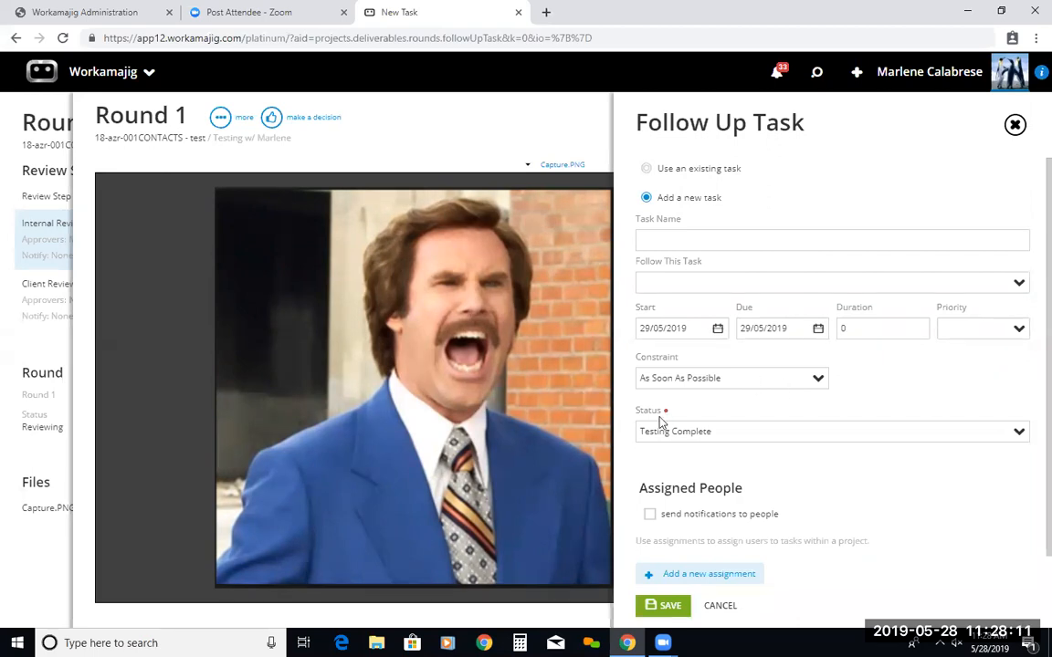
pyautogui.click(1019, 431)
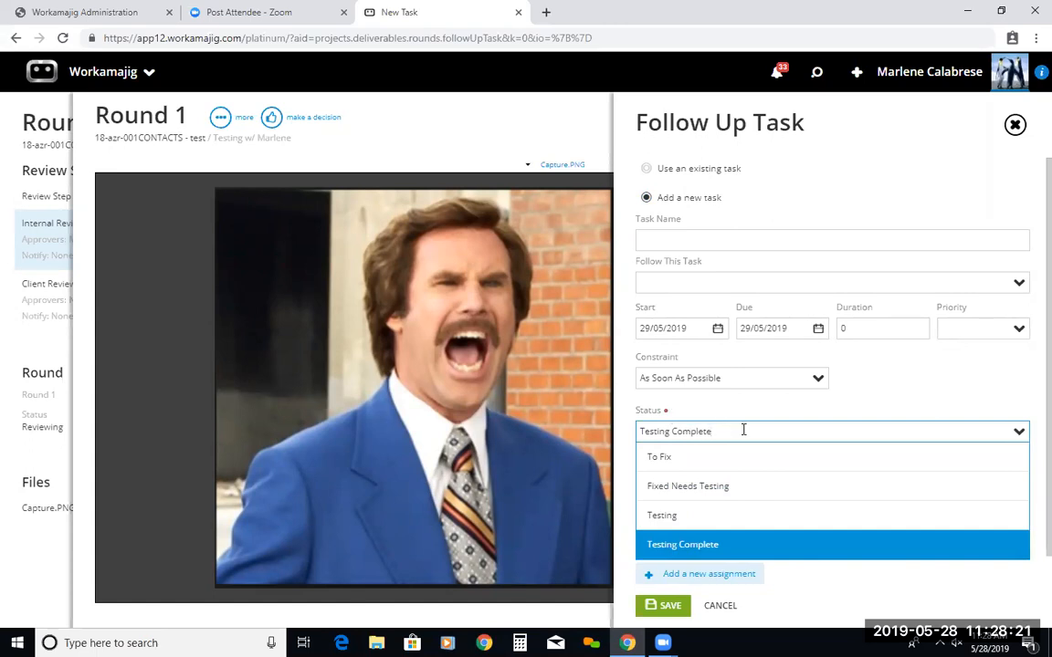
pyautogui.click(904, 409)
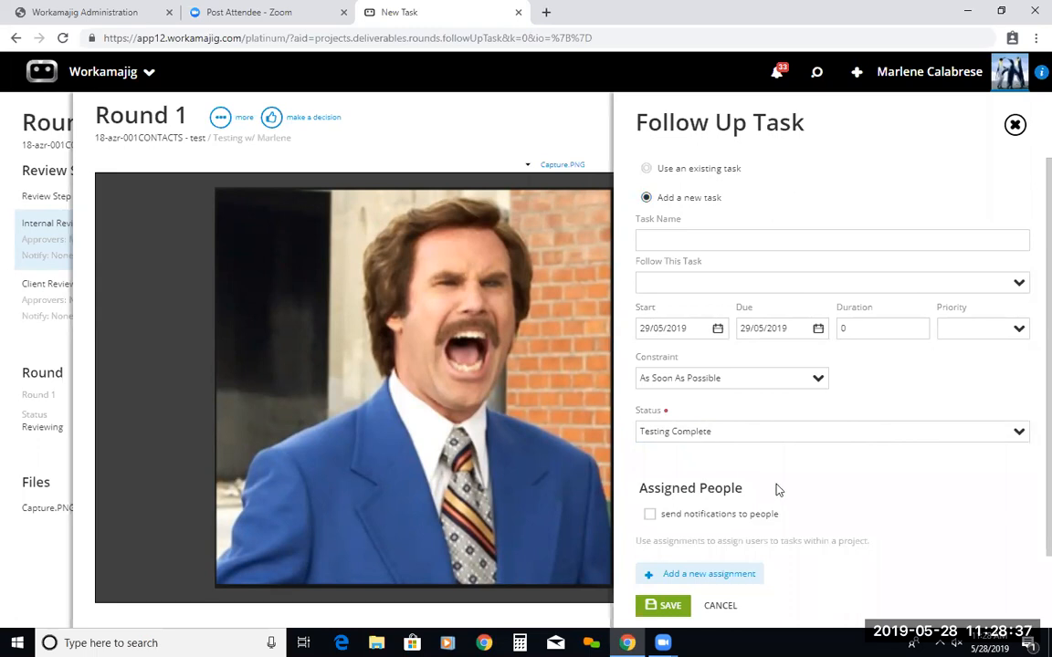
# - Try out people notifications and a new assignment row on the follow-up task, and discard the task
pyautogui.scroll(-1, 880, 514)
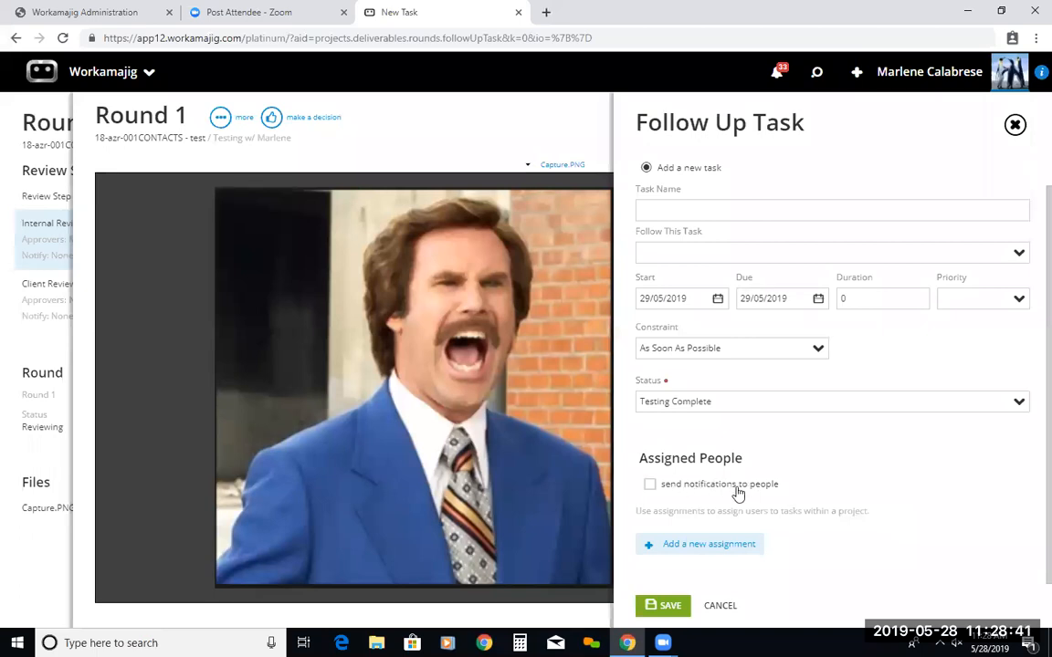
pyautogui.click(651, 487)
pyautogui.click(696, 544)
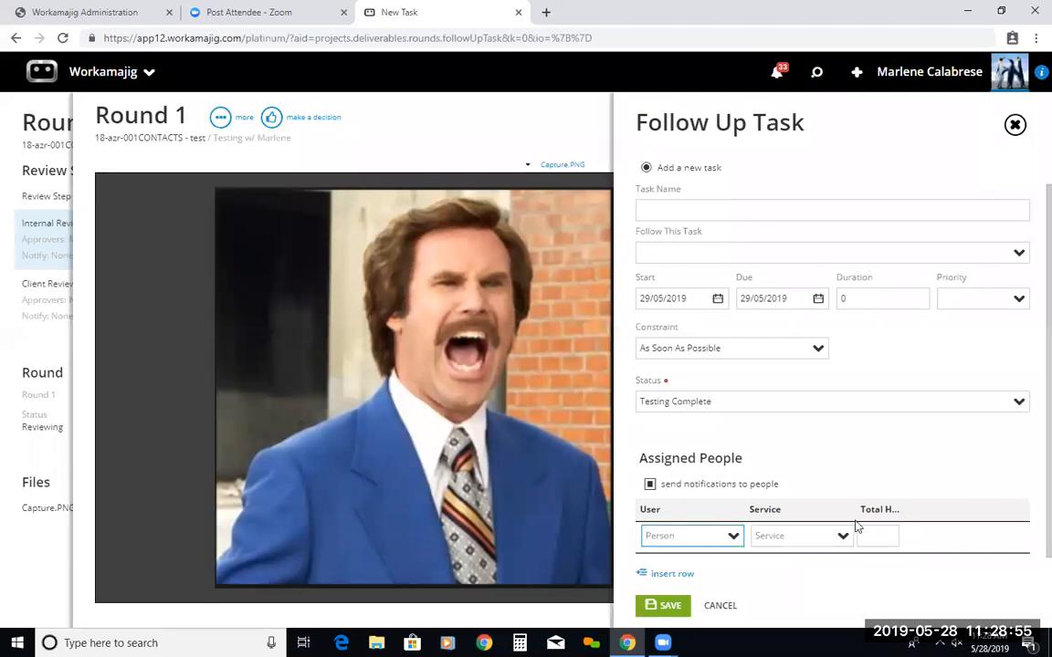
pyautogui.click(650, 484)
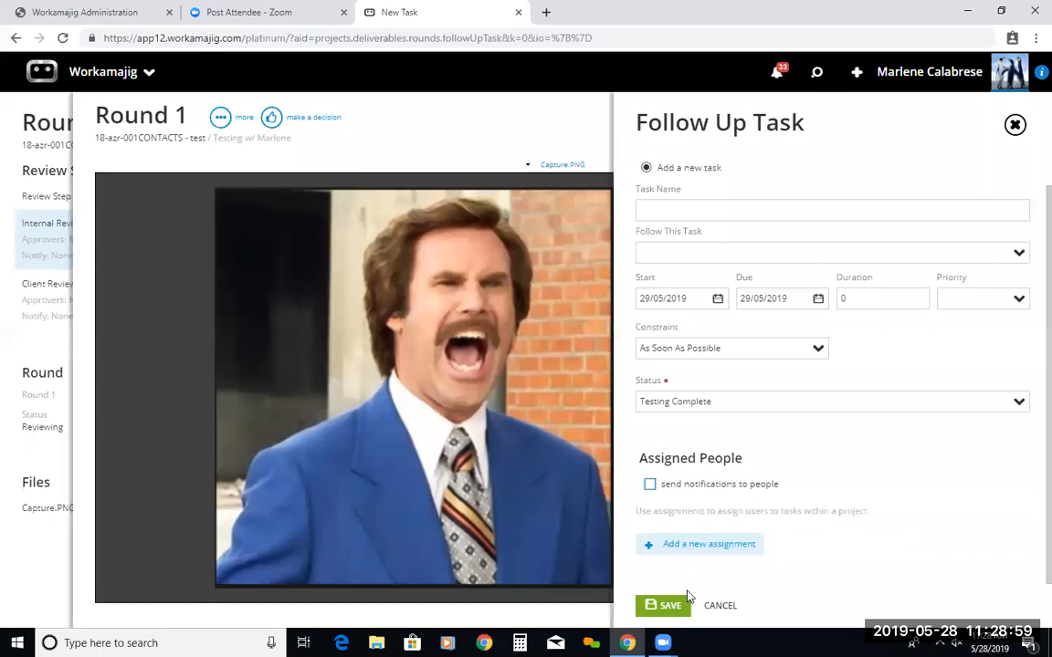
pyautogui.click(739, 544)
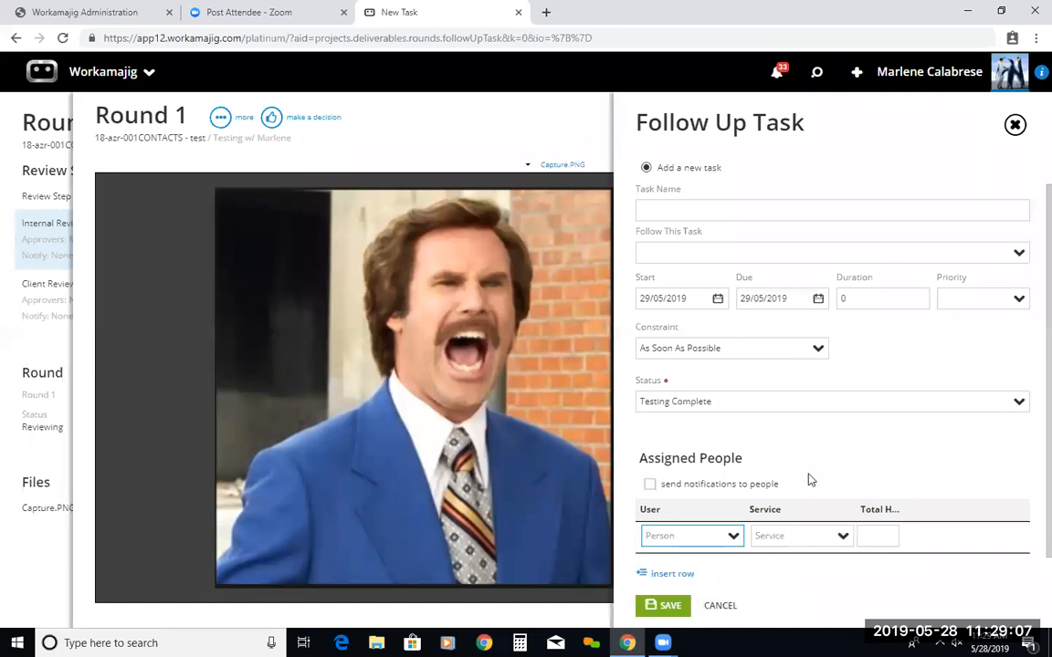
pyautogui.click(719, 606)
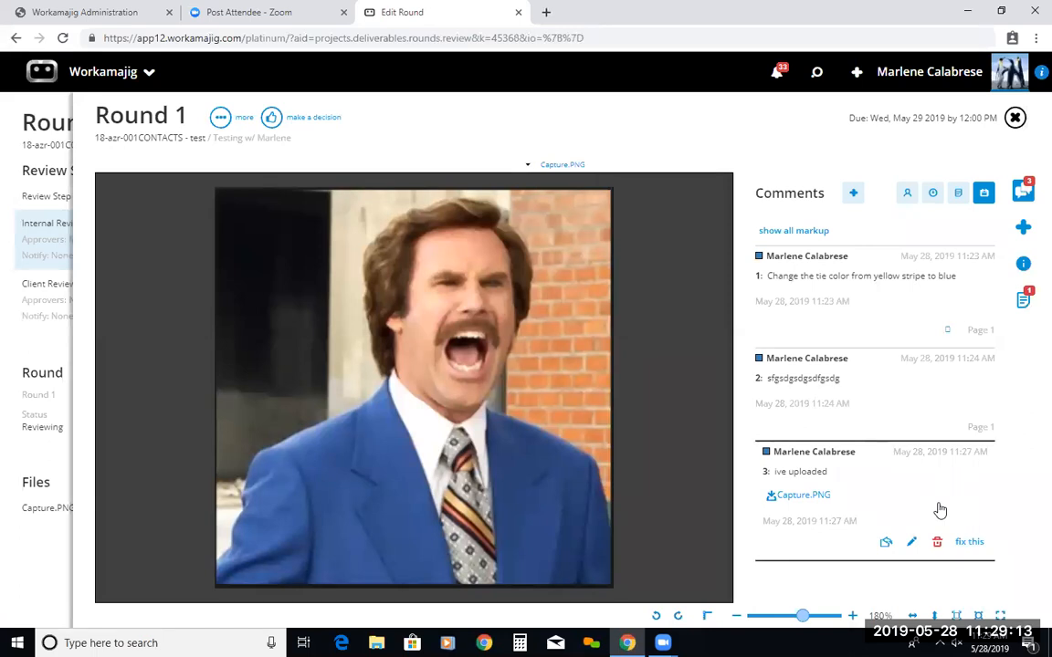
# - Open the latest round for editing, look over its review steps and approvers, and return to the review view
pyautogui.click(221, 118)
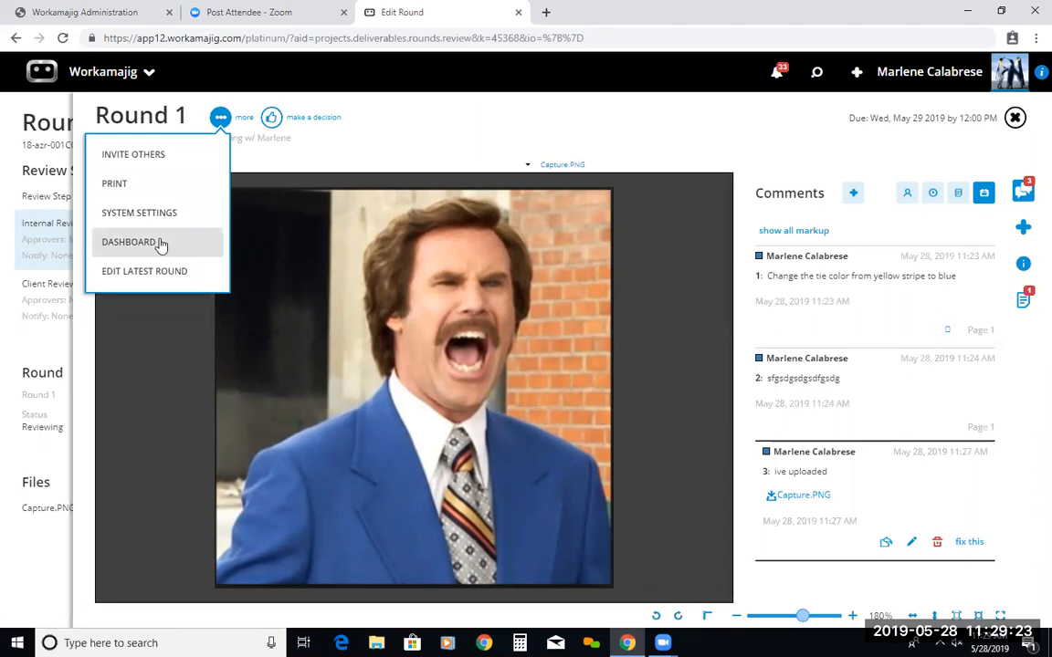
pyautogui.click(144, 272)
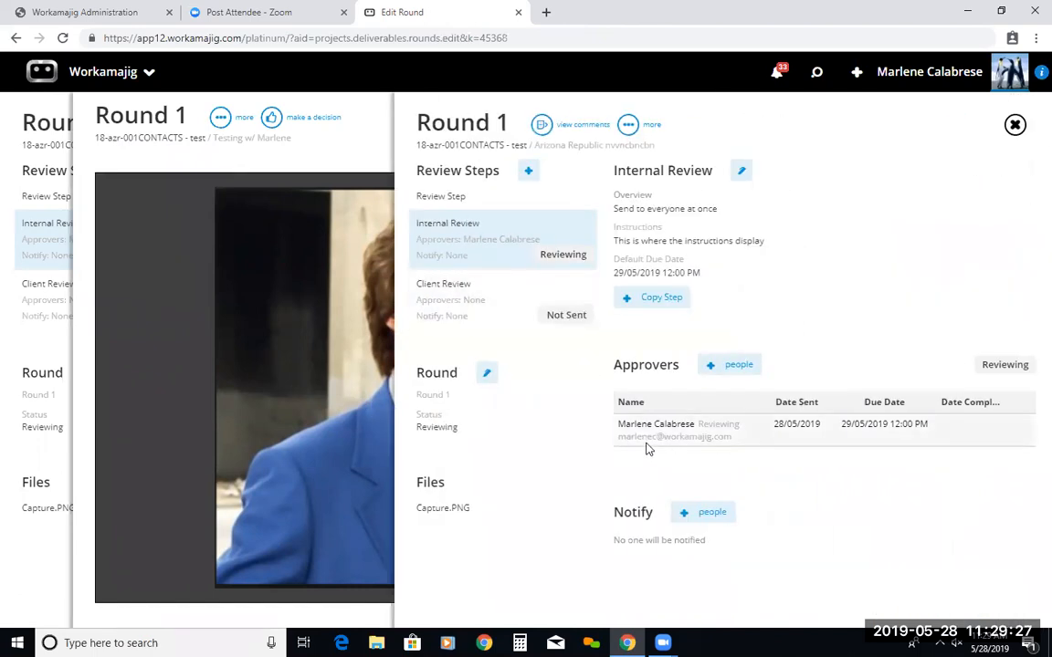
pyautogui.click(1014, 124)
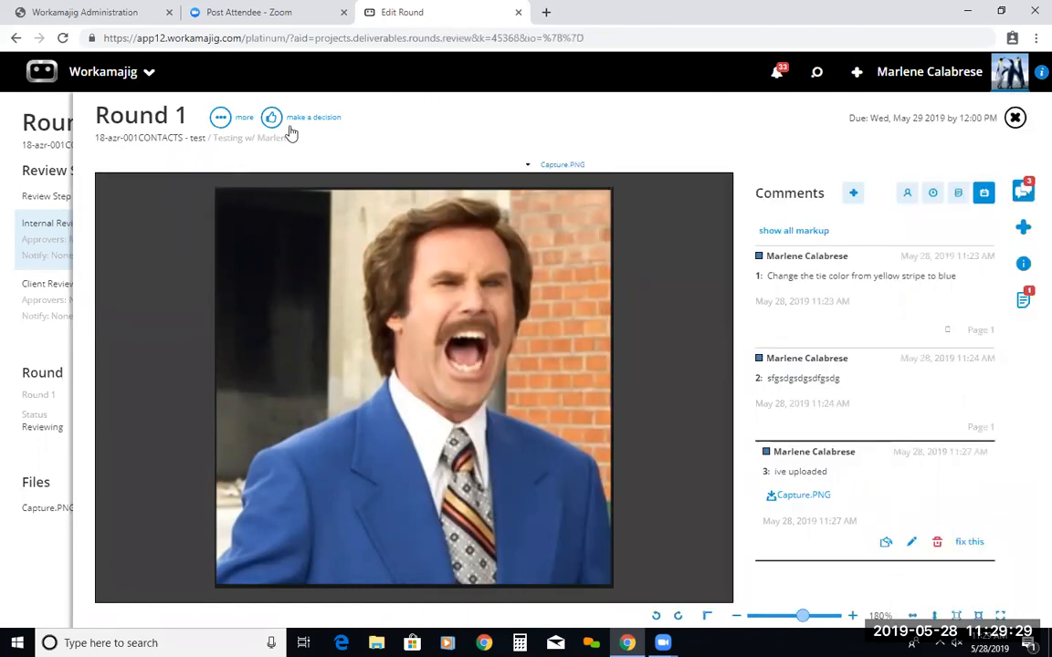
# - Look over the review settings for the company defaults and user groups, and the form for inviting others to the round by email
pyautogui.click(225, 120)
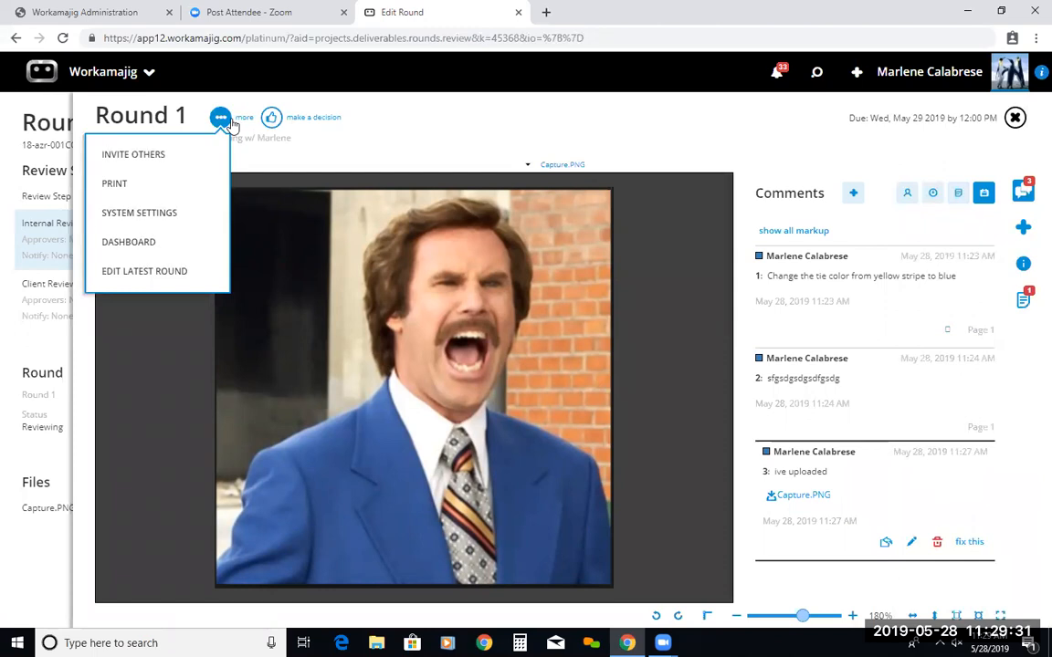
pyautogui.click(197, 216)
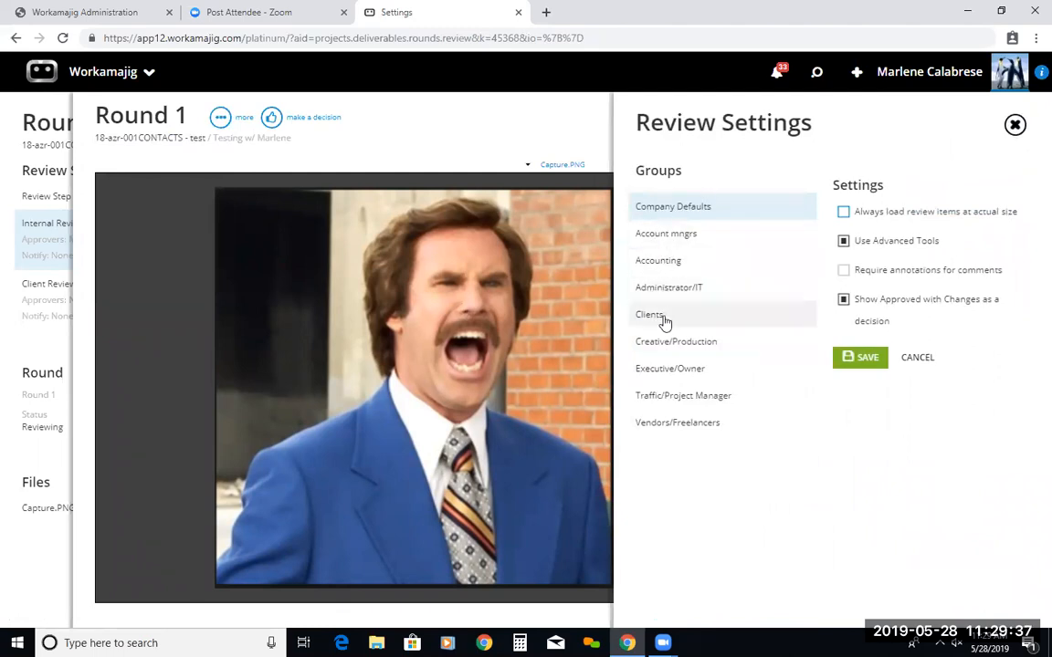
pyautogui.click(1013, 125)
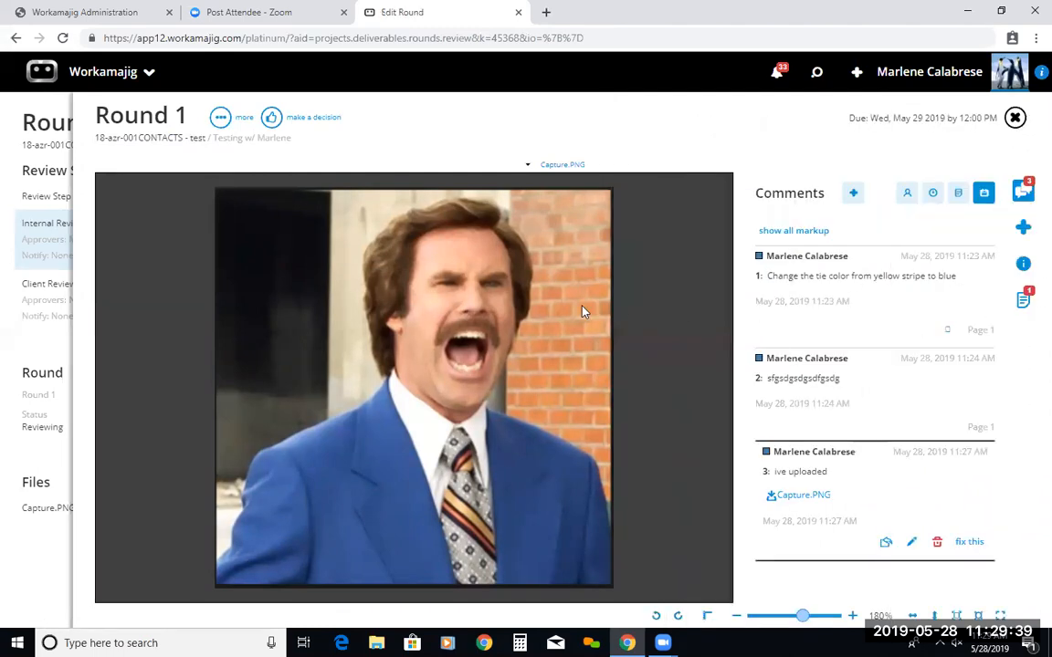
pyautogui.click(223, 119)
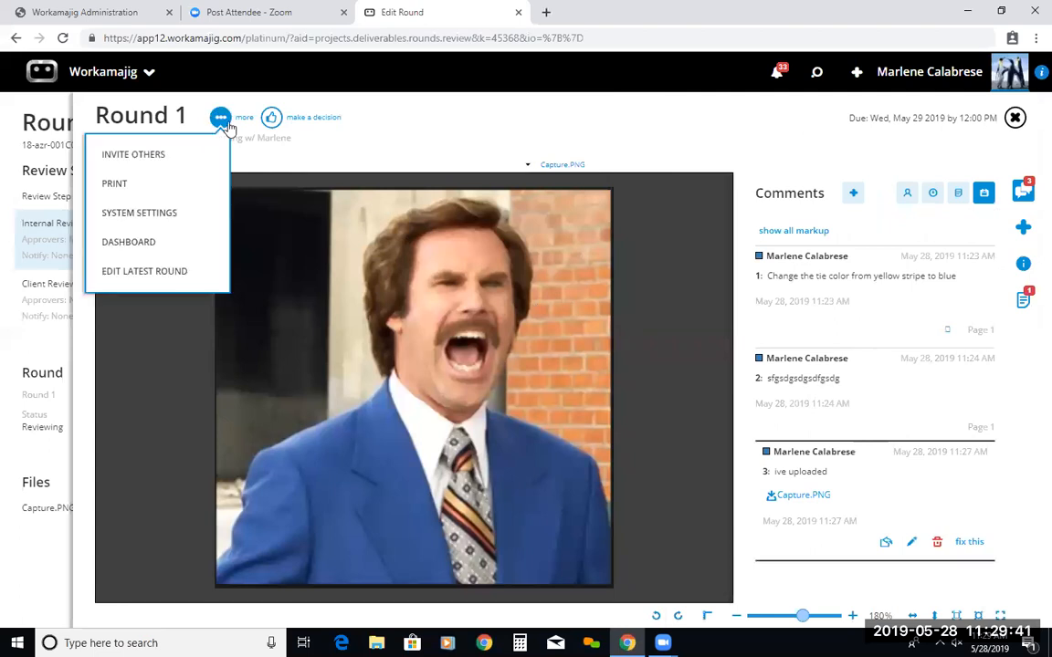
pyautogui.click(173, 157)
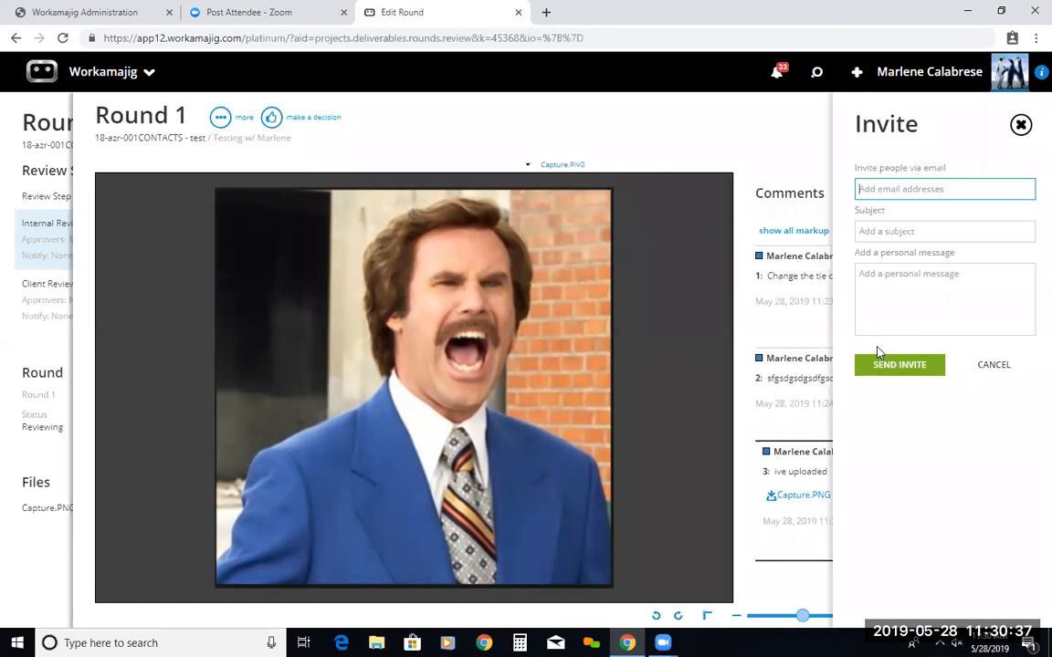
pyautogui.click(997, 365)
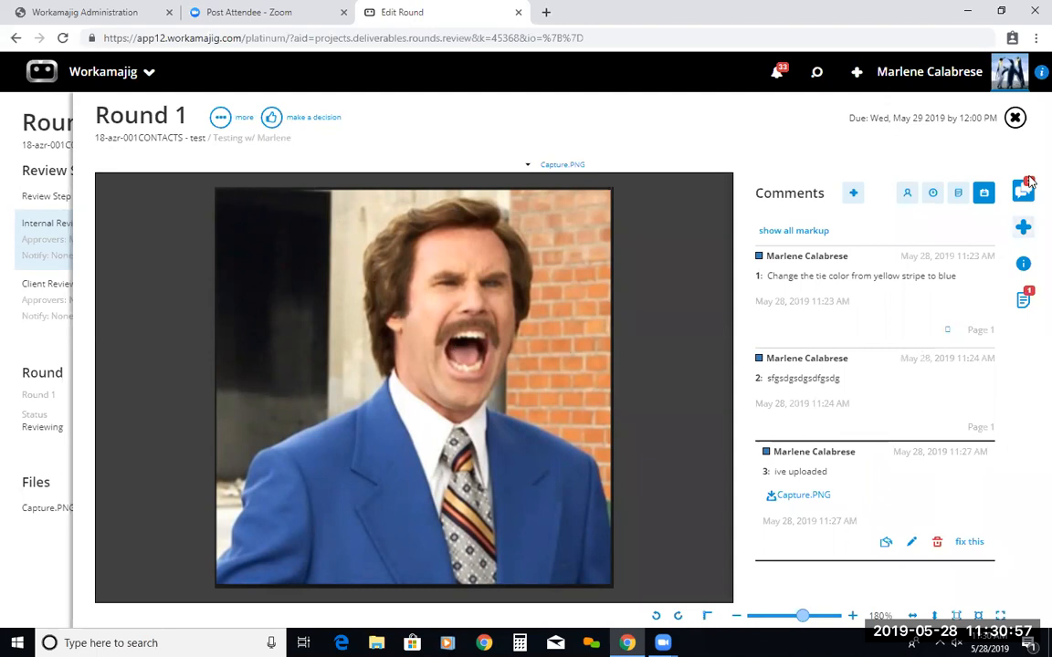
# - Examine the Client Review step's options in the round, leave them as they are, and return to the project overview
pyautogui.click(1016, 118)
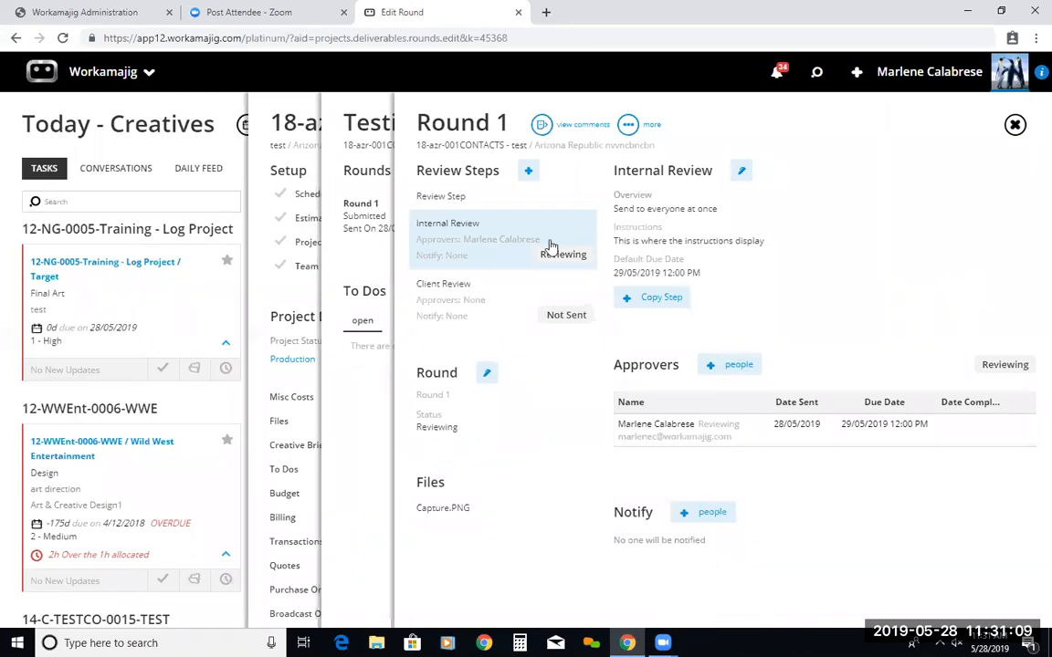
pyautogui.click(476, 298)
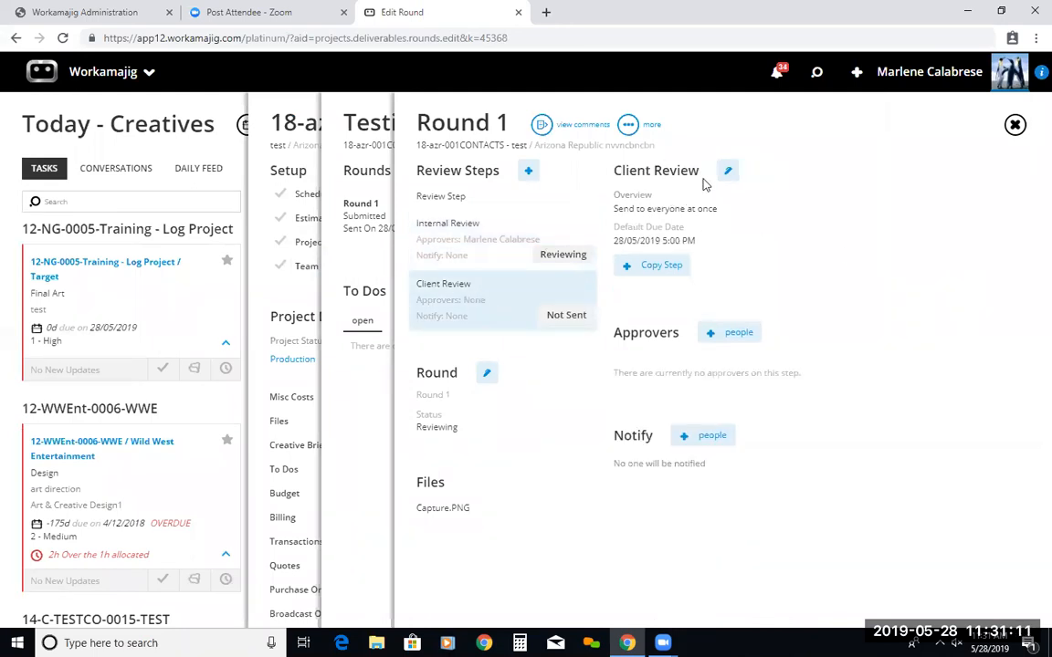
pyautogui.click(728, 170)
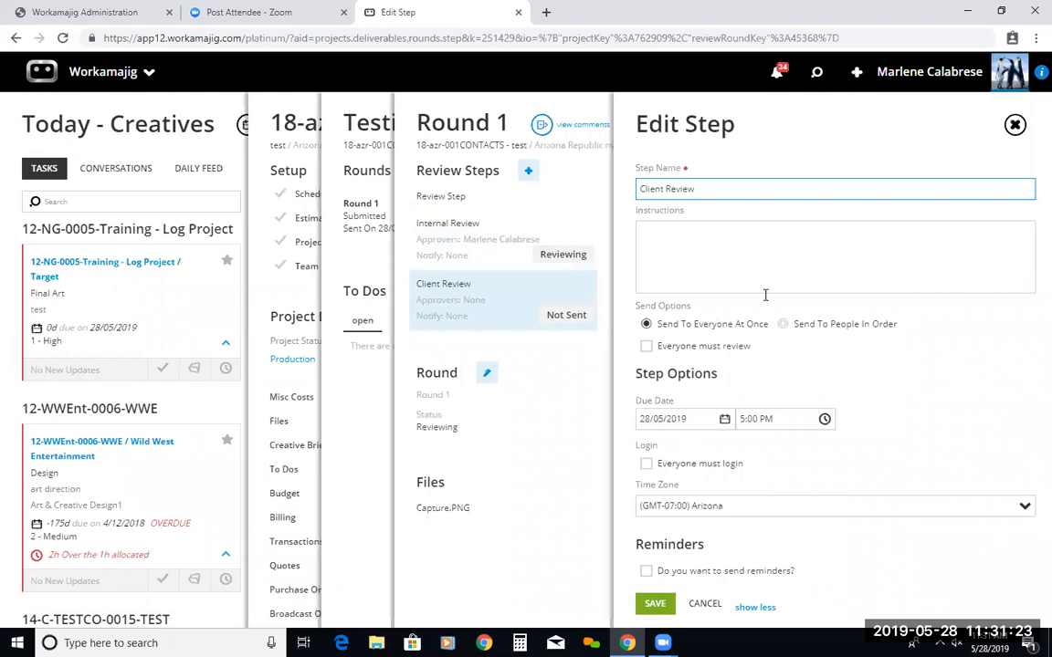
pyautogui.click(1014, 125)
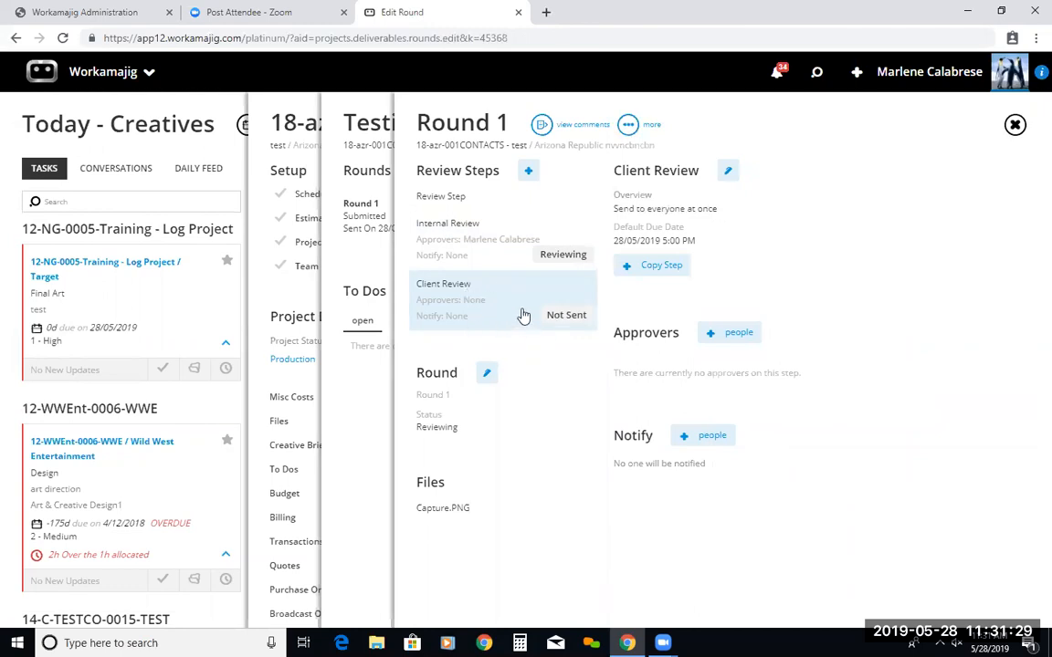
pyautogui.click(1014, 125)
pyautogui.click(1016, 128)
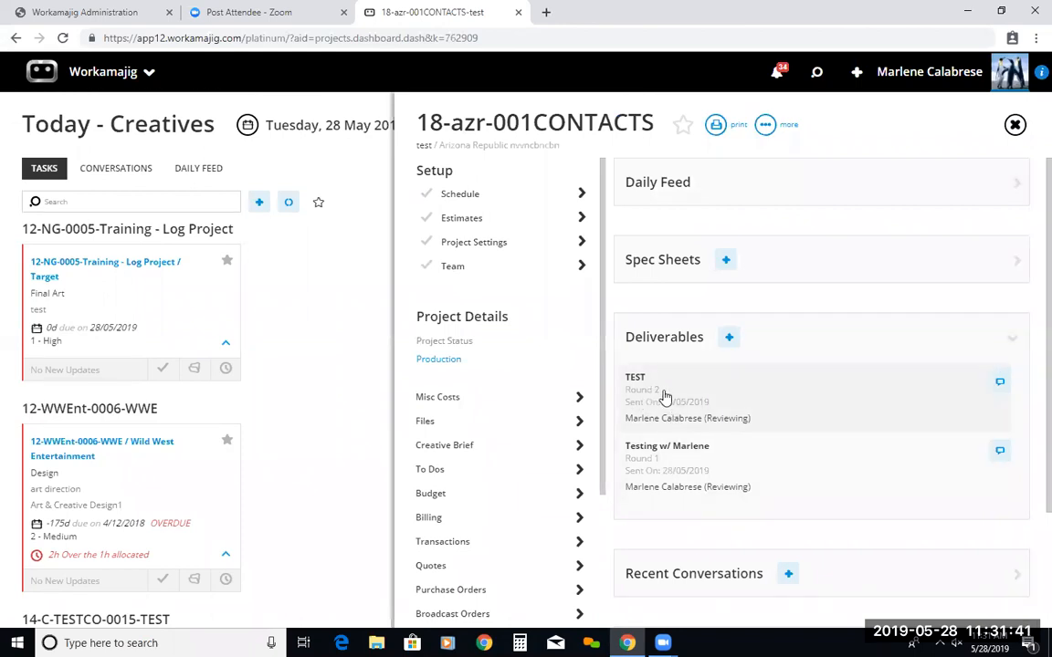
# - Compare Round 2 of the TEST deliverable side by side with Round 1, and look at the Round 1 comments
pyautogui.click(665, 398)
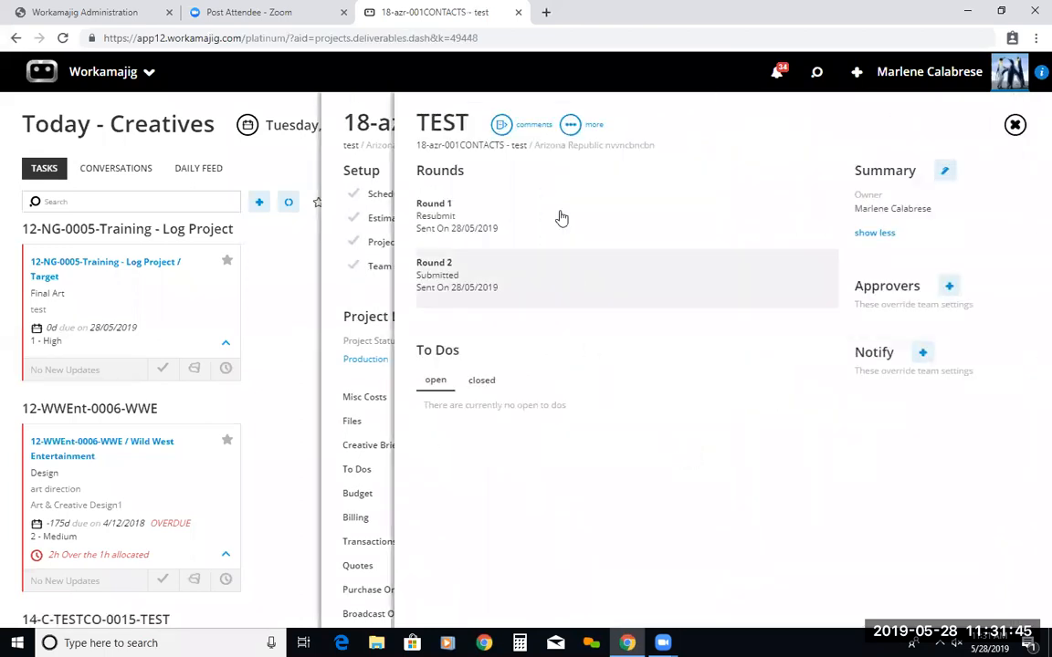
pyautogui.click(504, 127)
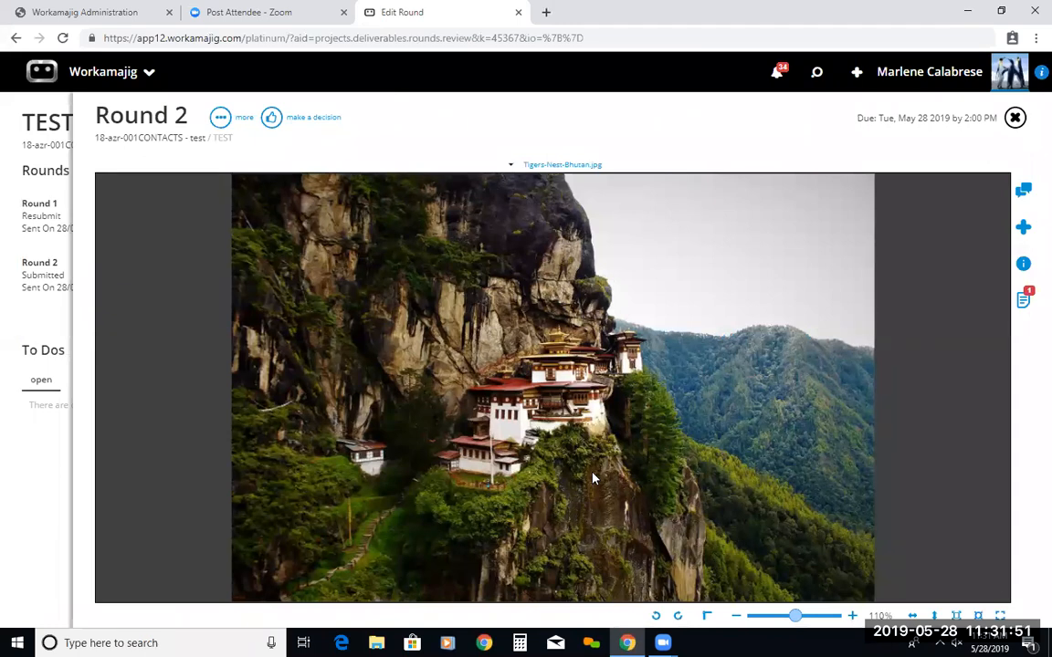
pyautogui.click(222, 119)
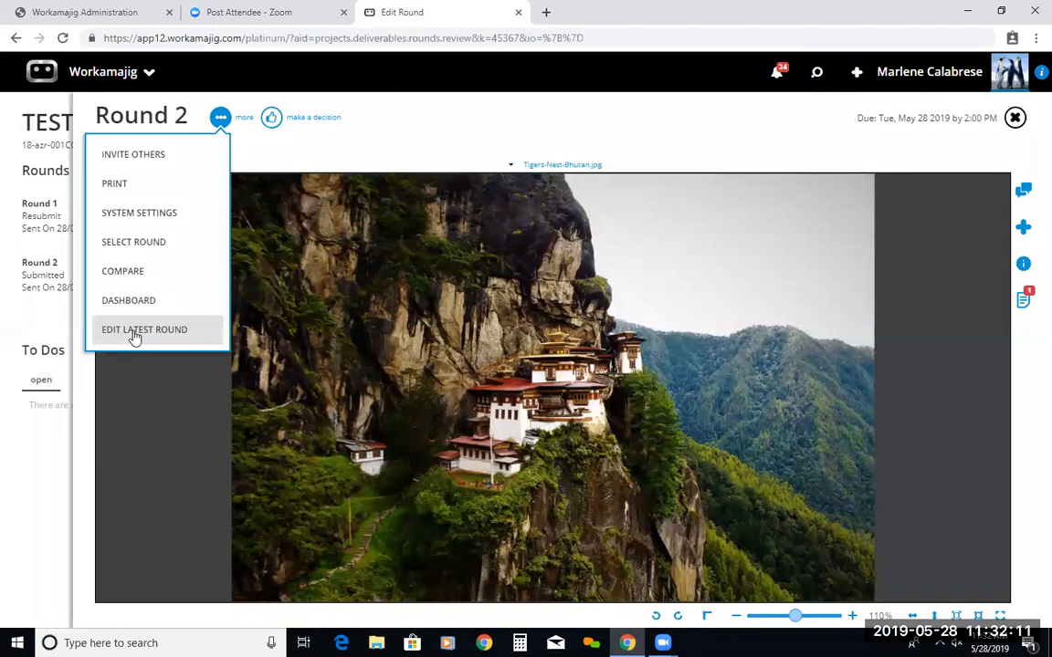
pyautogui.click(138, 272)
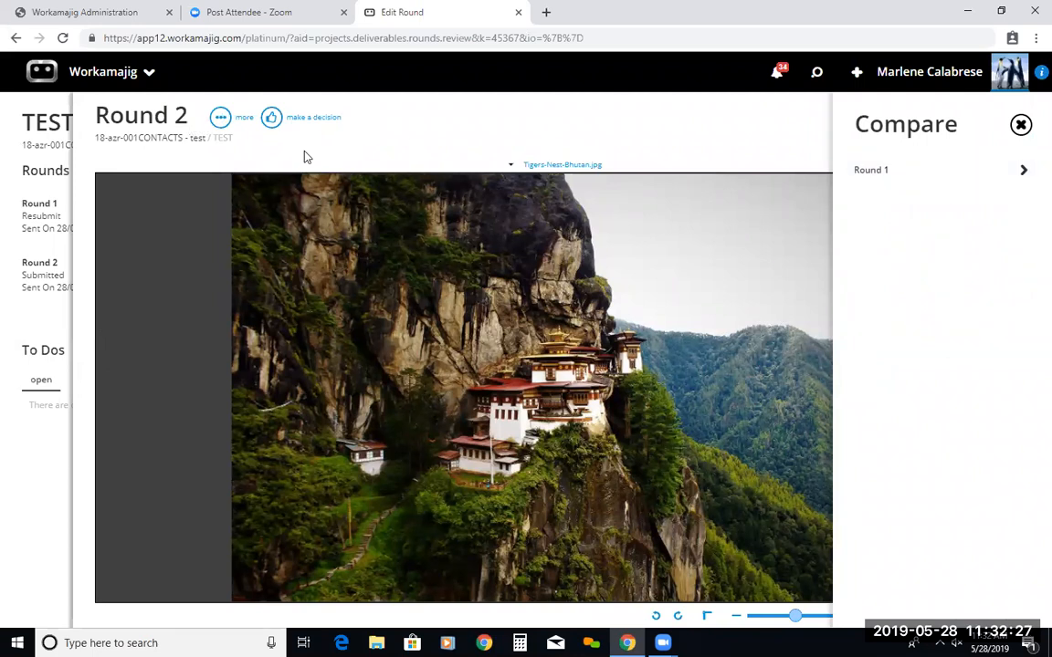
pyautogui.click(904, 173)
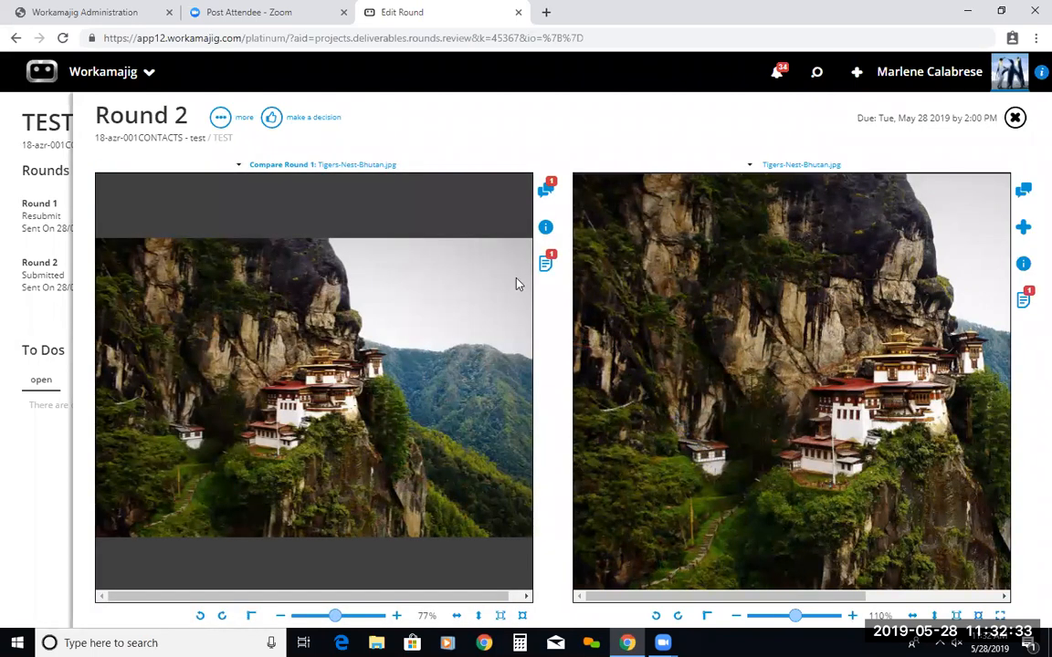
pyautogui.click(545, 188)
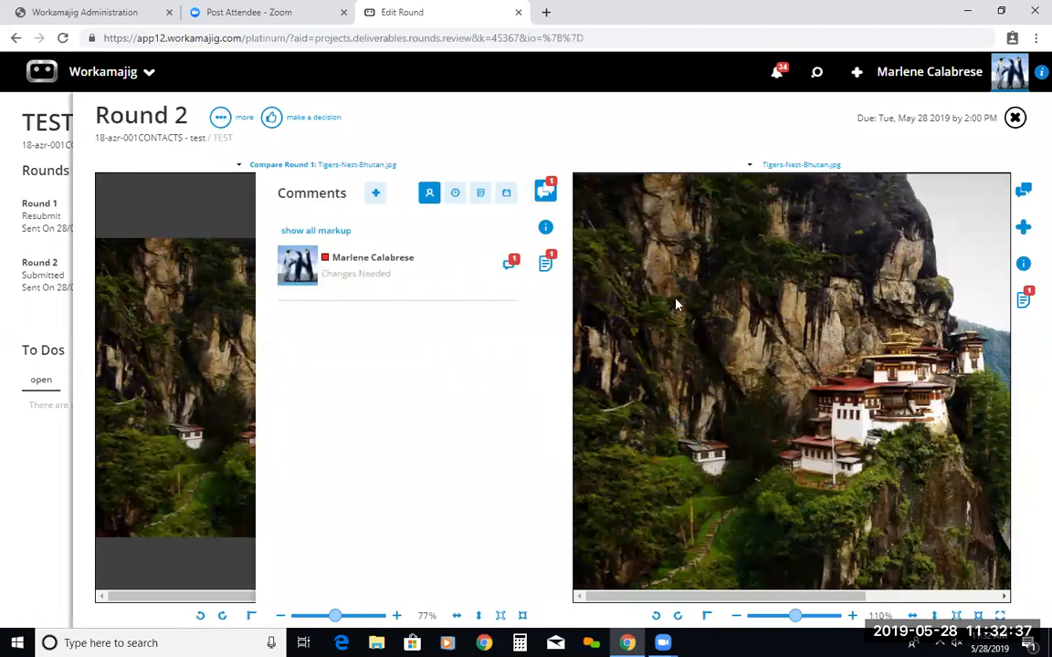
pyautogui.click(548, 194)
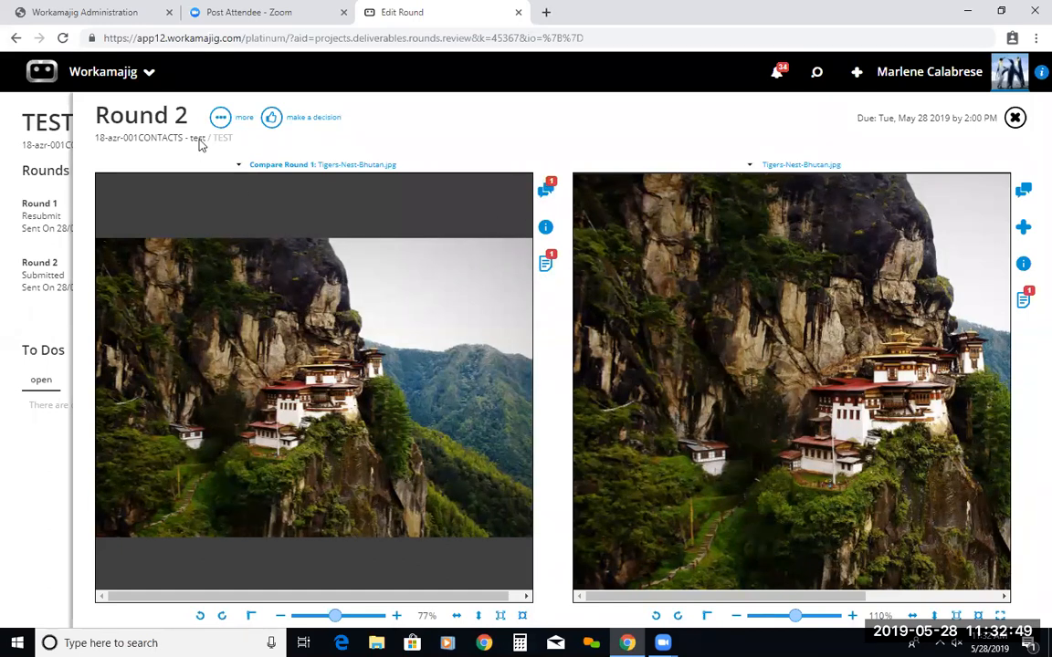
# - Open the latest round of the TEST deliverable for editing, look over its review steps and approvers, and return to the project overview
pyautogui.click(220, 117)
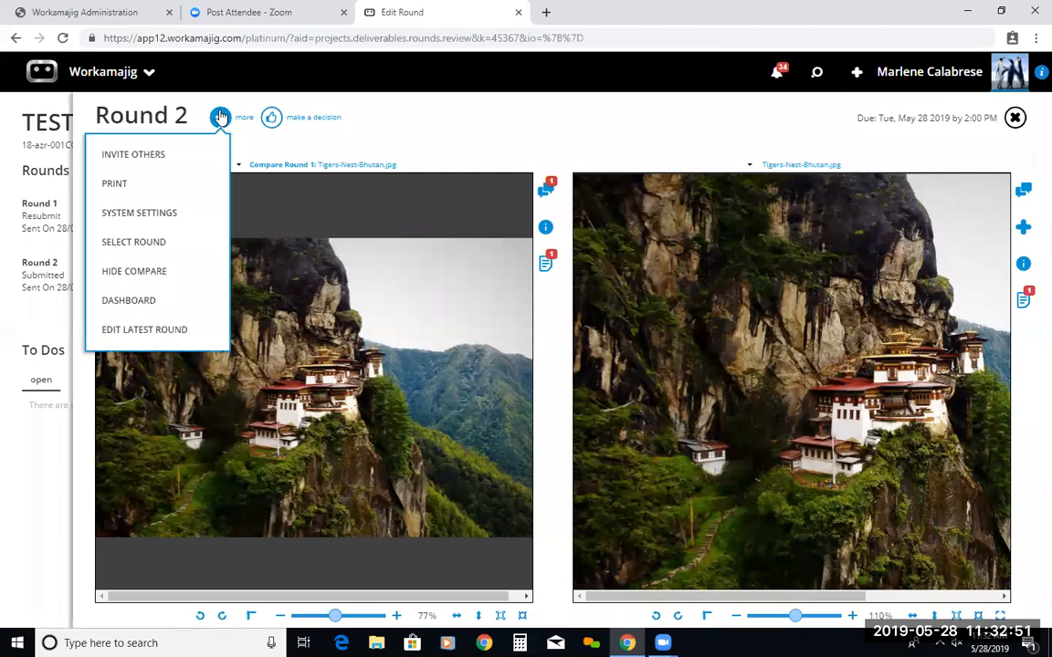
pyautogui.click(182, 330)
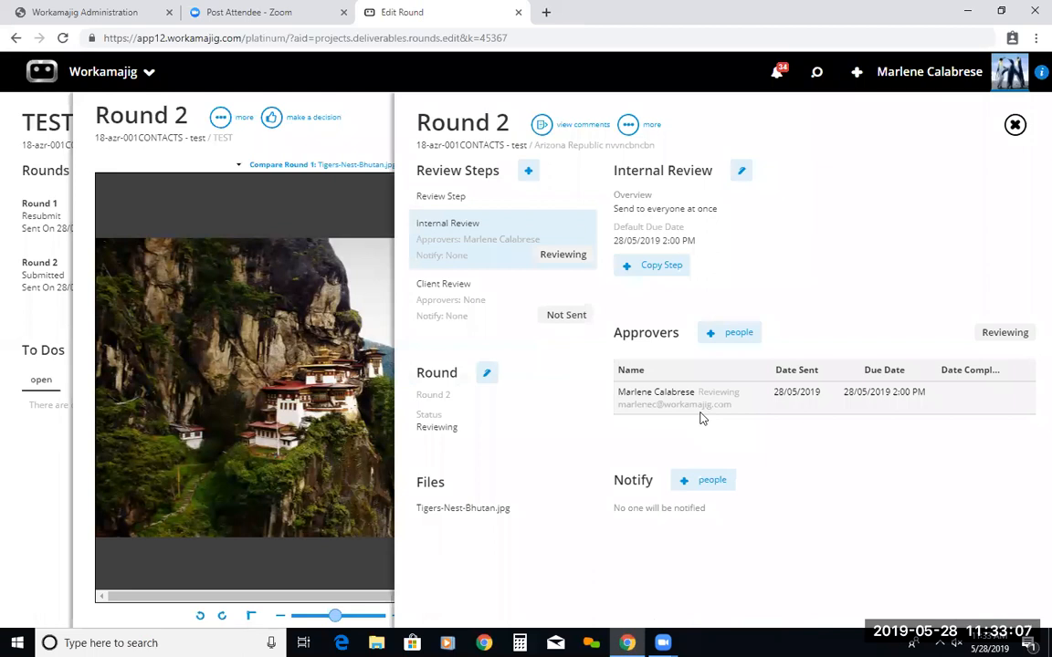
pyautogui.click(1015, 125)
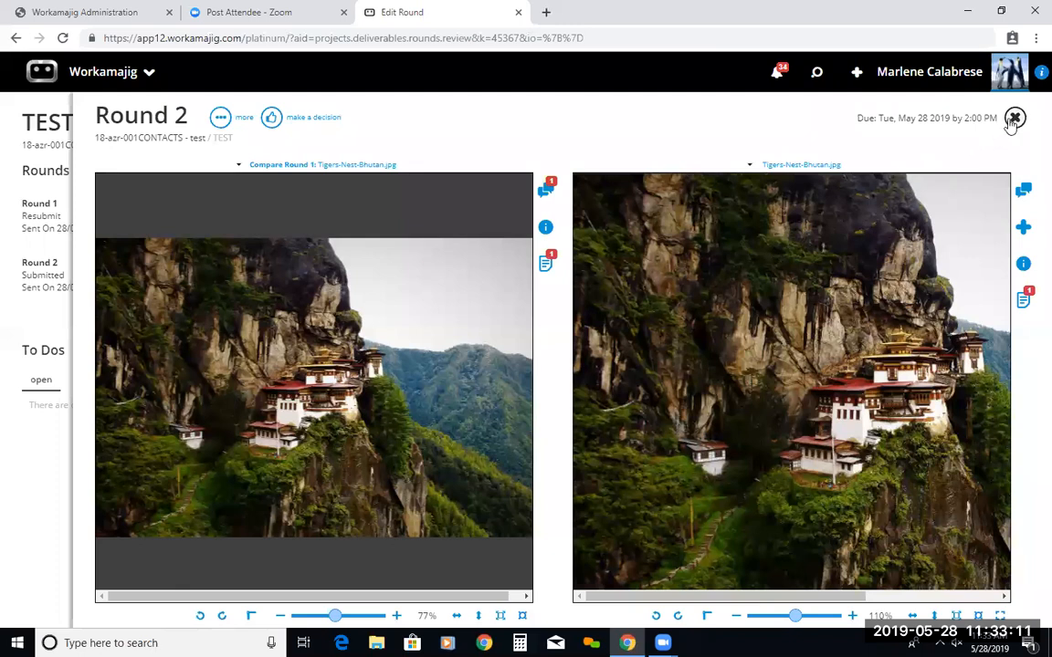
pyautogui.click(1013, 120)
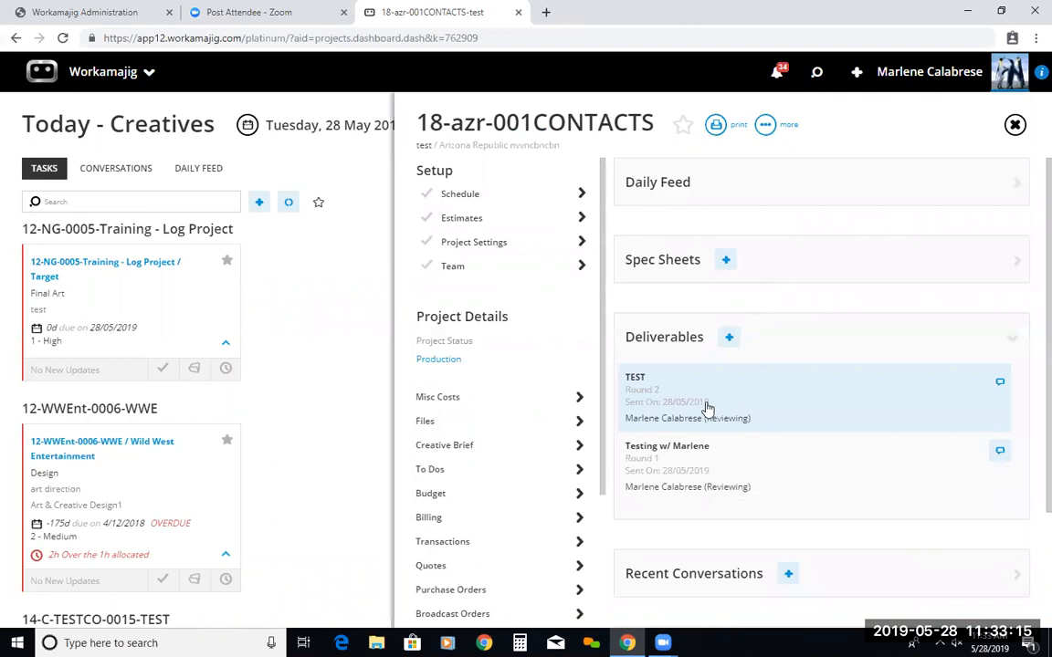
# - Submit a "Please resubmit" decision on Round 1 of the Capture.PNG deliverable, and return to the project overview
pyautogui.click(655, 466)
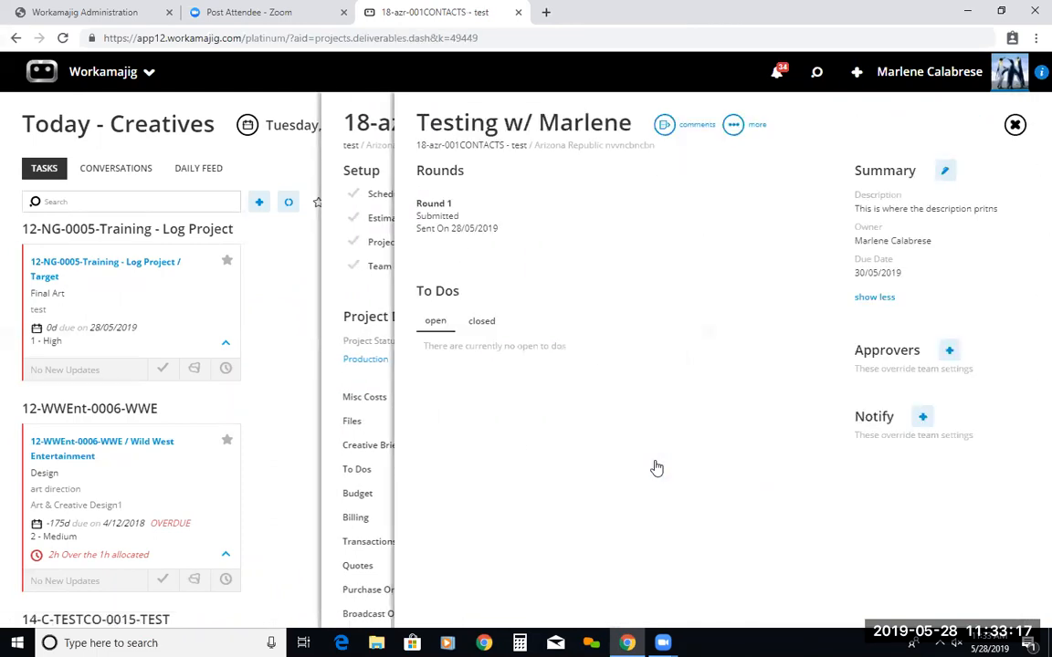
pyautogui.click(665, 128)
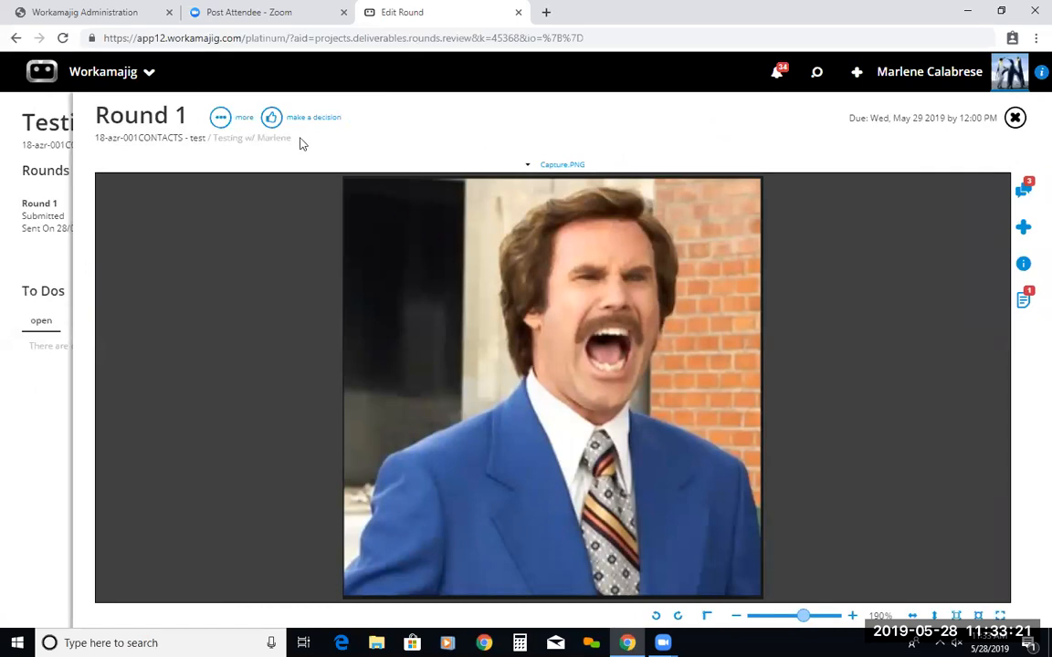
pyautogui.click(272, 116)
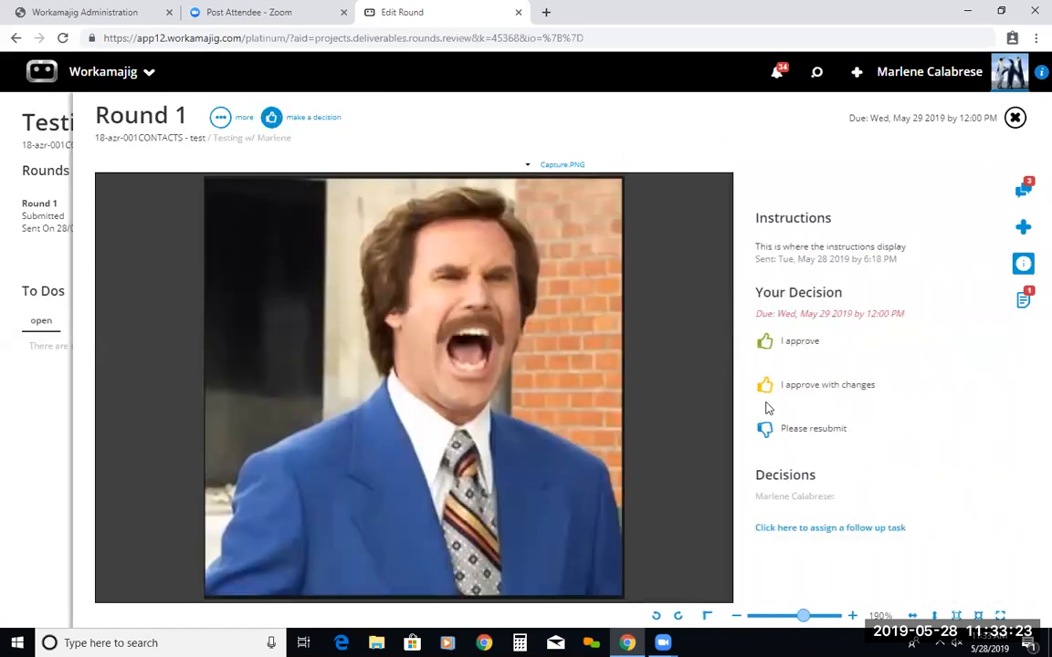
pyautogui.click(773, 432)
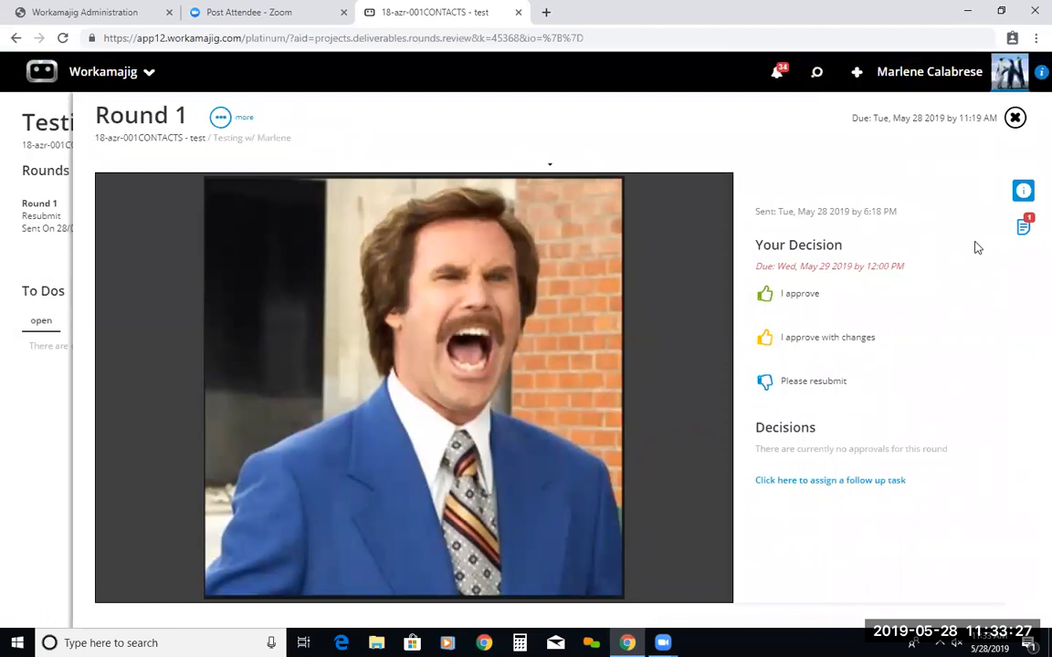
pyautogui.click(1015, 117)
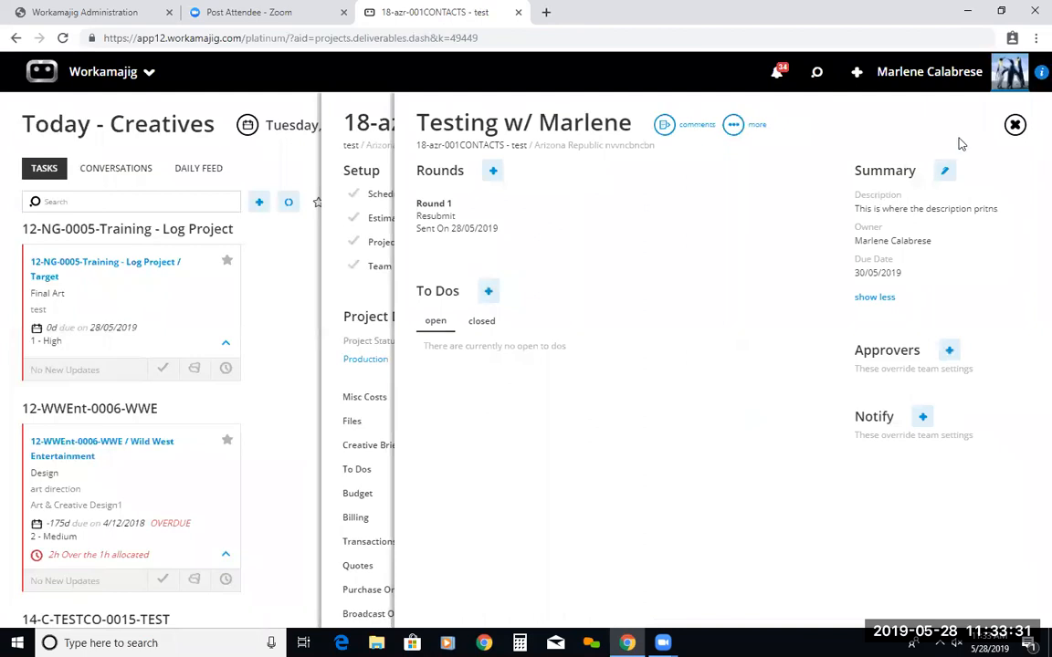
pyautogui.click(1009, 129)
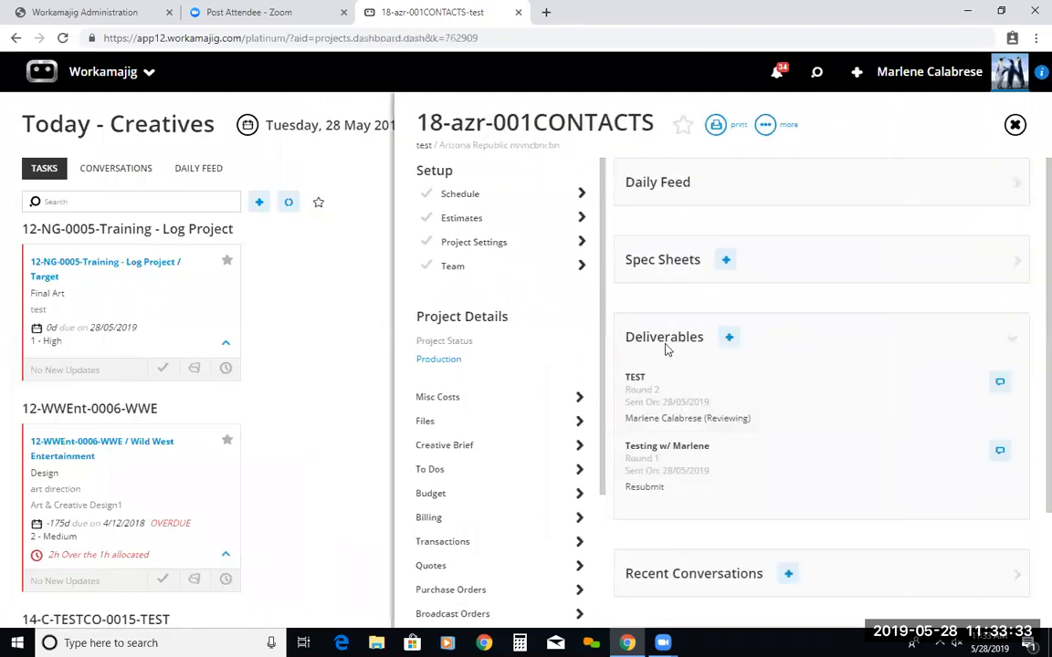
# - Add a new round to the resubmit deliverable, same as the last round with its files included, and send it for review
pyautogui.click(658, 473)
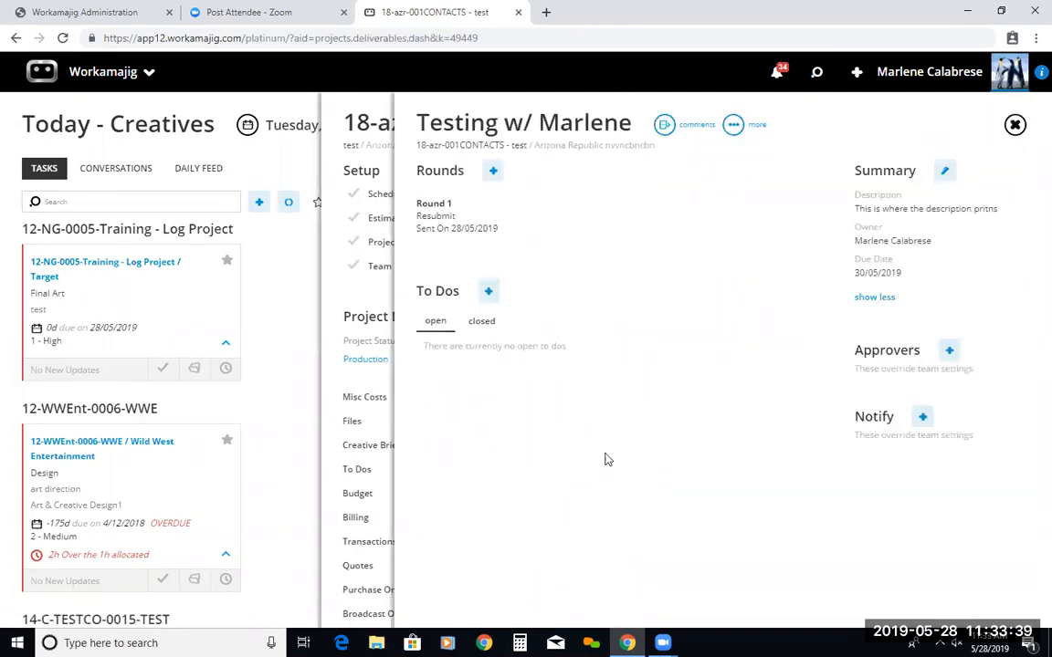
pyautogui.click(492, 173)
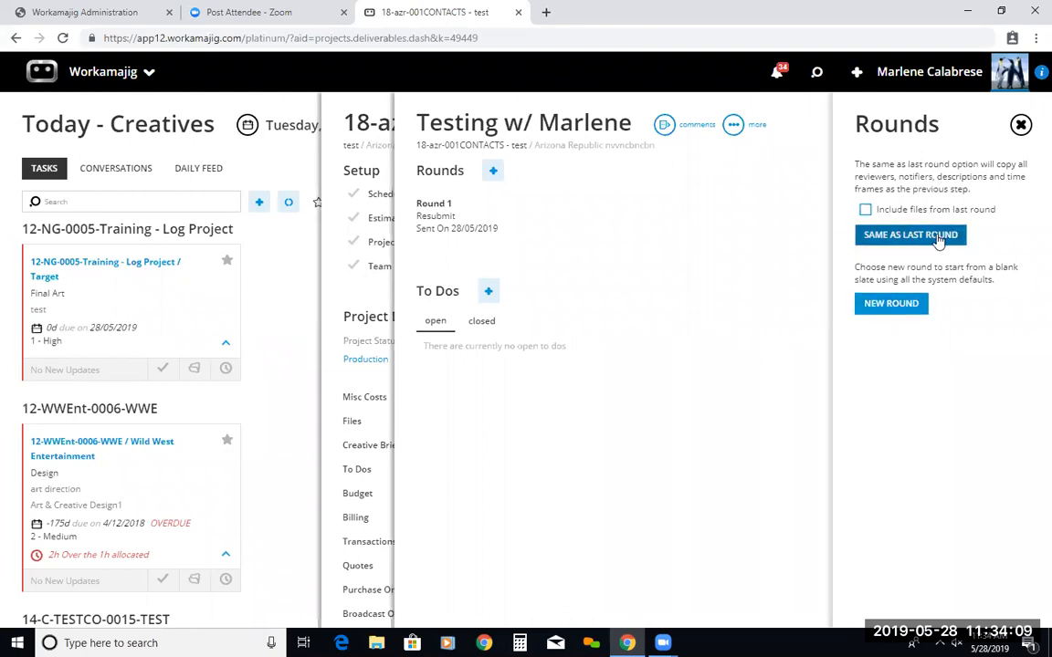
pyautogui.click(866, 211)
pyautogui.click(898, 236)
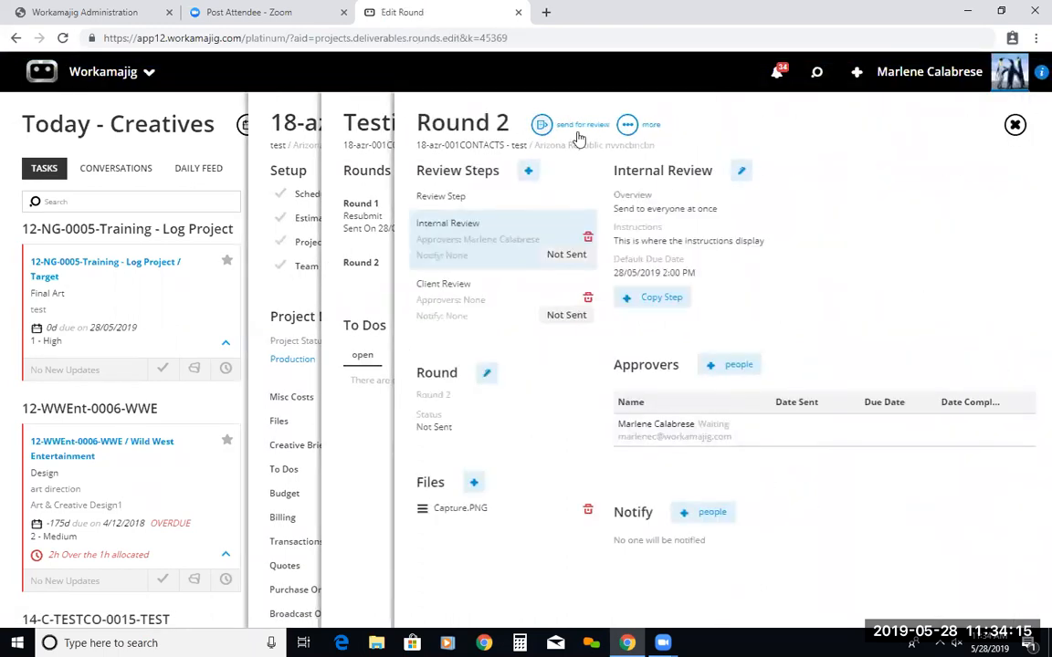
pyautogui.click(577, 132)
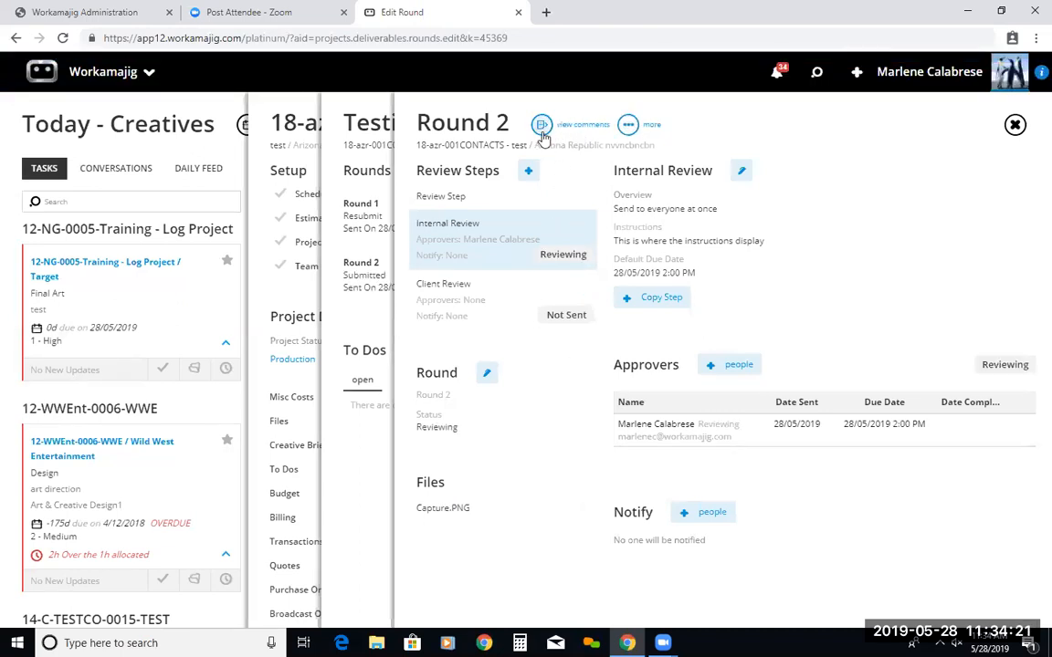
# - Open the Round 2 review of the Capture.PNG deliverable, check which rounds it can be compared with, and return to the Today - Creatives page
pyautogui.click(542, 128)
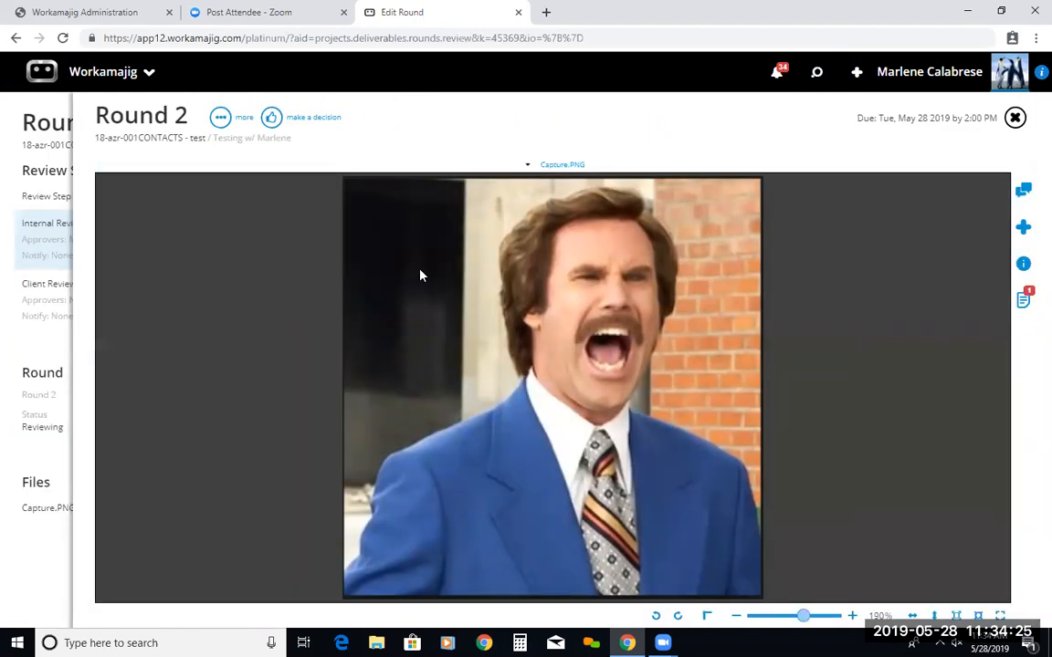
pyautogui.click(223, 121)
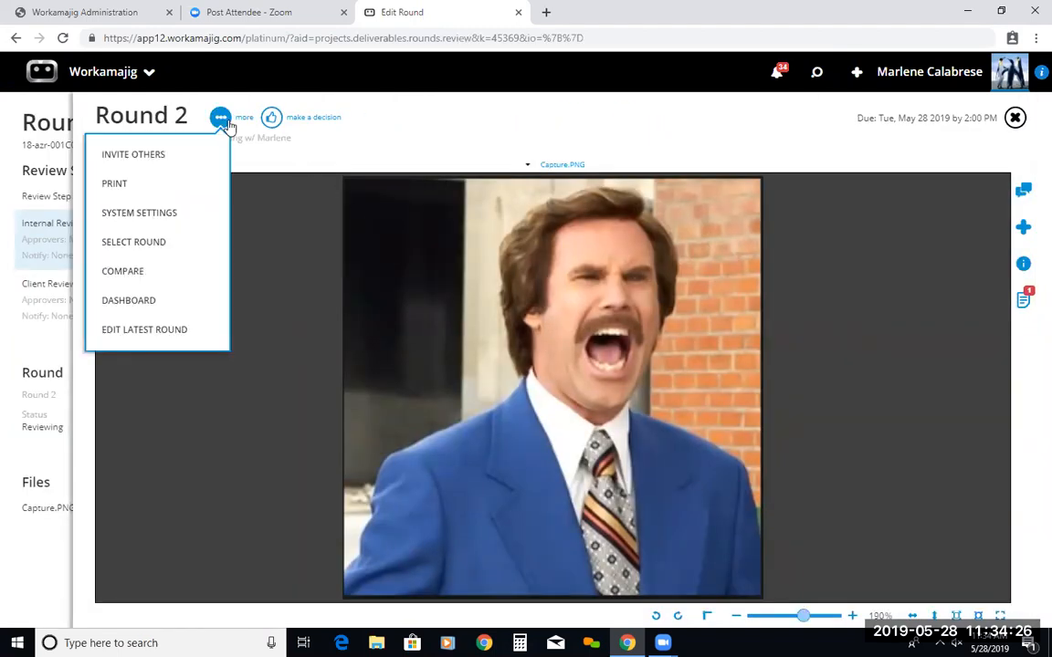
pyautogui.click(195, 273)
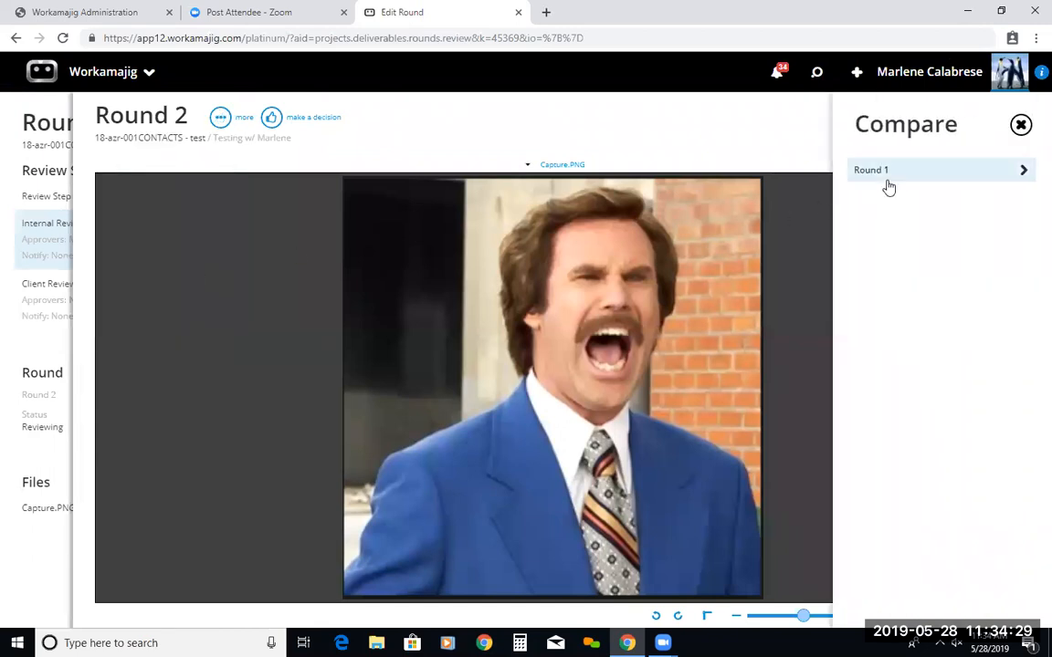
pyautogui.click(1020, 125)
pyautogui.click(1015, 119)
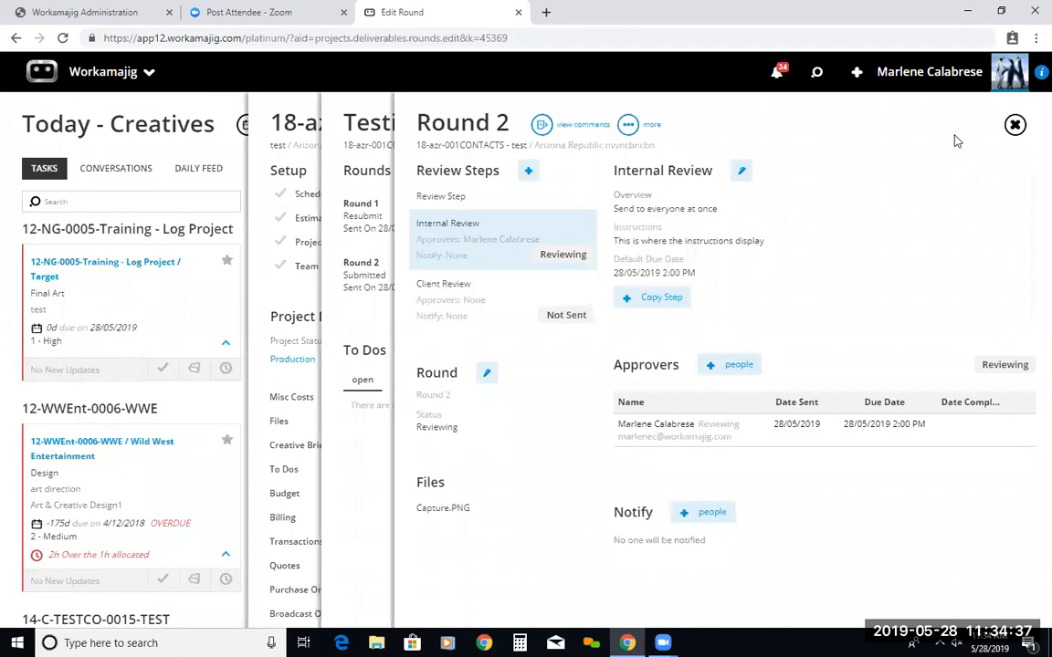
pyautogui.click(1015, 126)
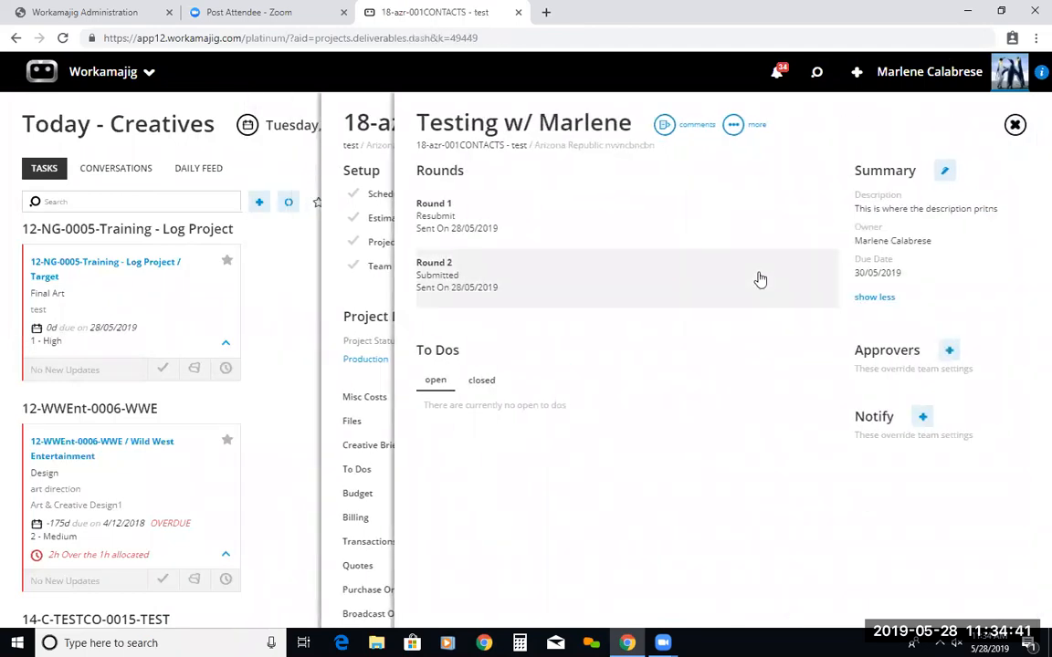
pyautogui.click(1015, 125)
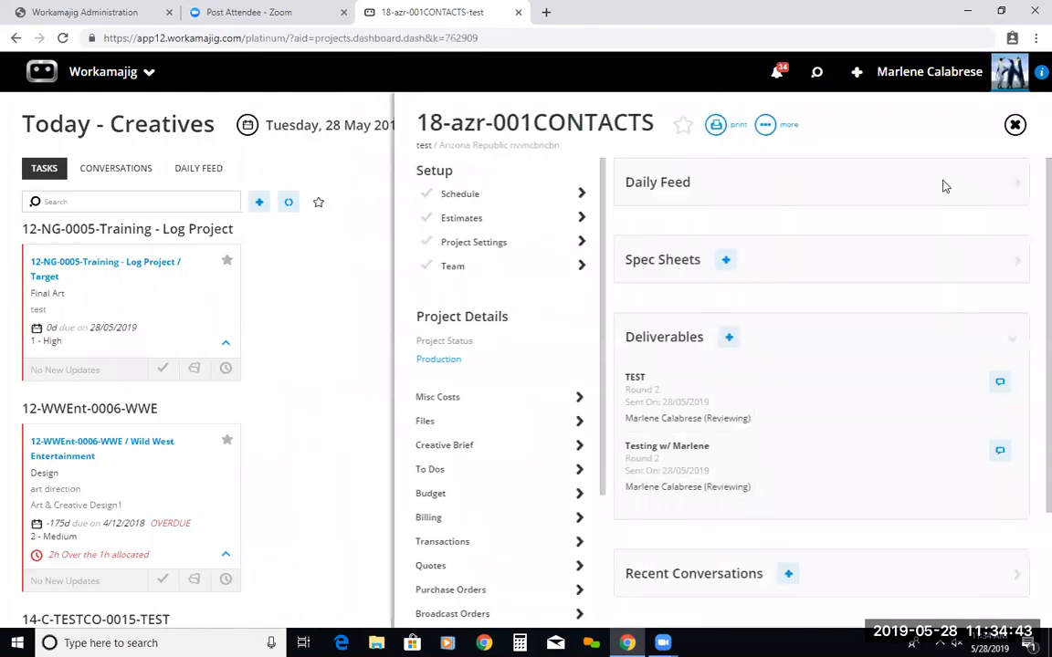
pyautogui.click(1013, 125)
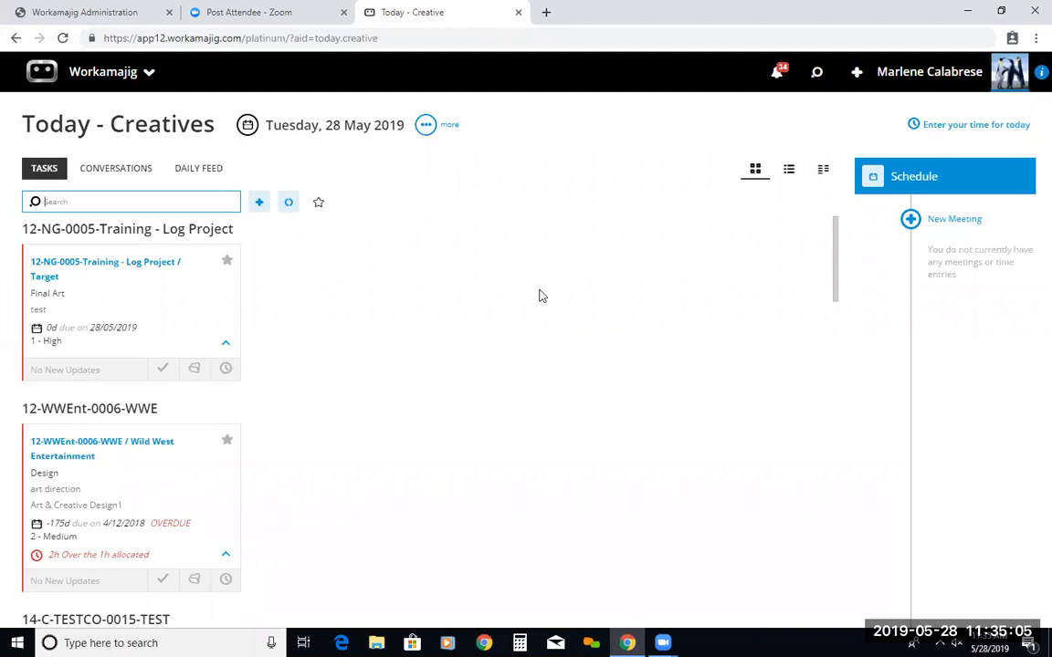
# - Open the Deliverables section of the Transaction Preferences in System Setup
pyautogui.click(116, 89)
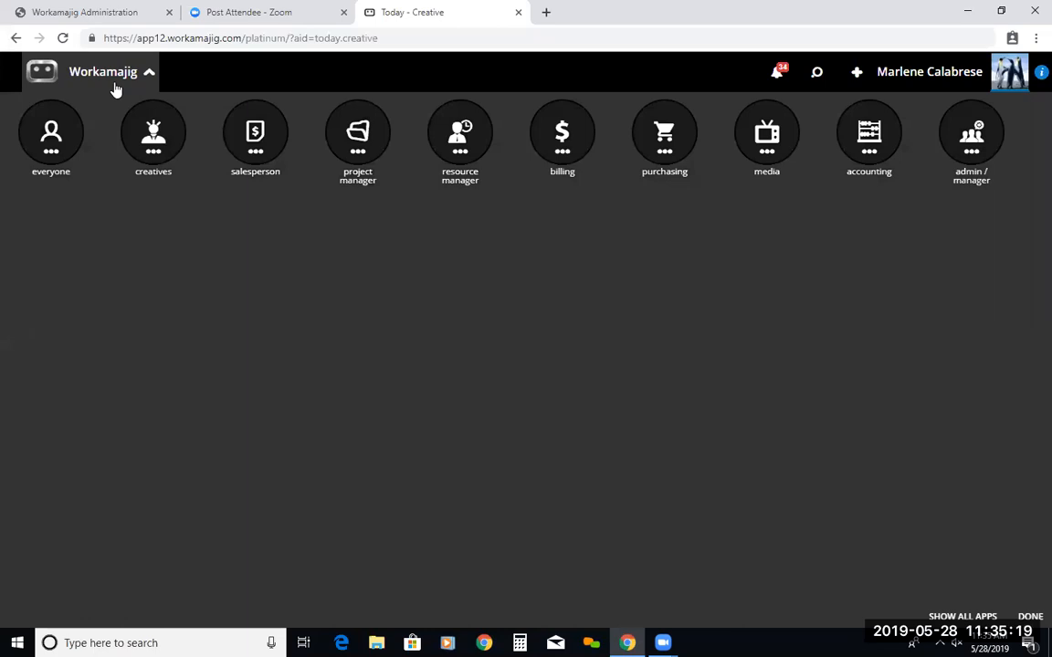
pyautogui.click(966, 142)
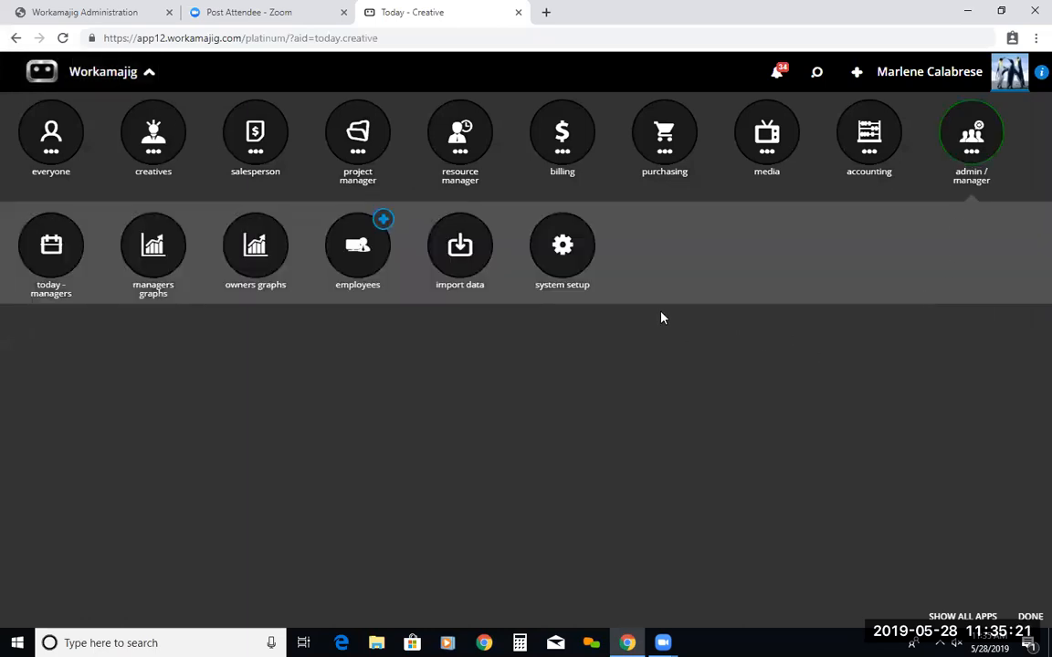
pyautogui.click(589, 265)
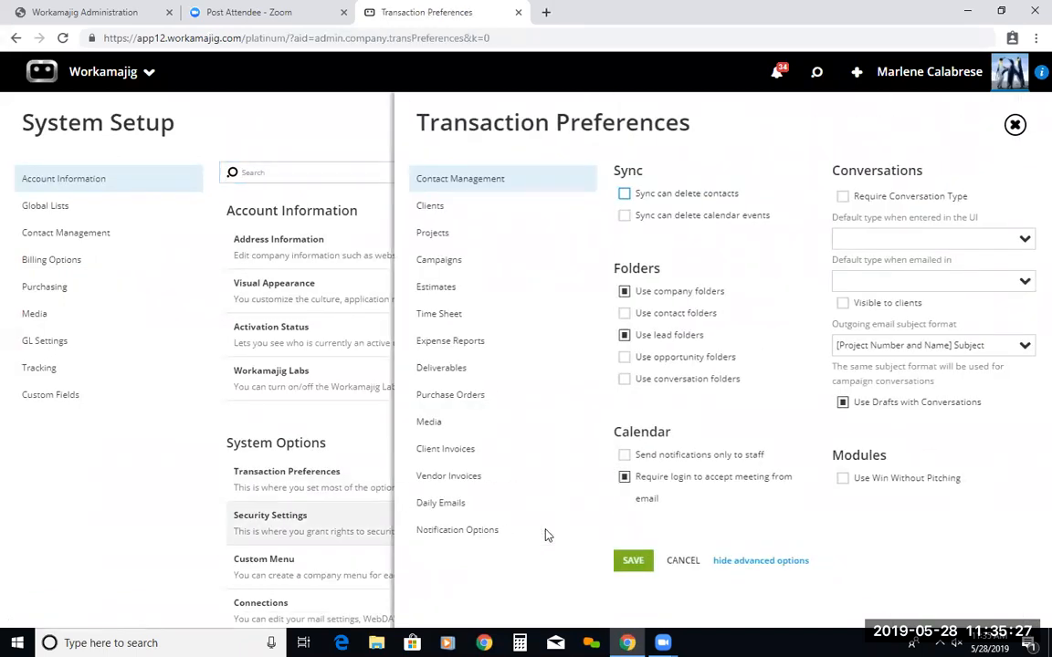
pyautogui.click(451, 371)
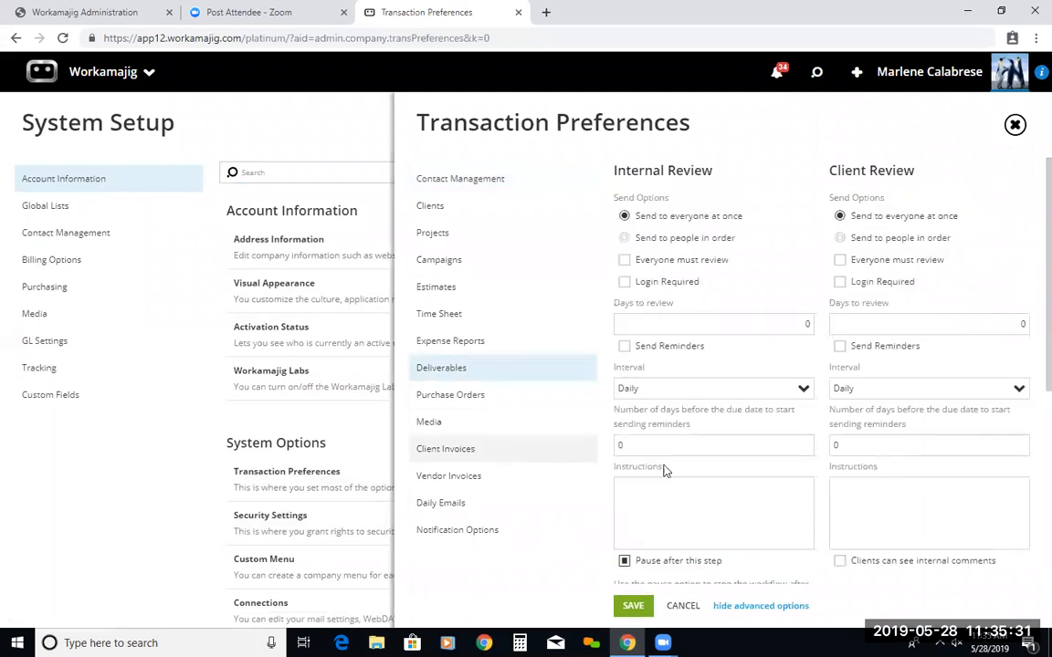
# - Look over the internal review, client review and review step options for deliverables, save the preferences and close them
pyautogui.scroll(-1, 829, 482)
pyautogui.scroll(1, 829, 481)
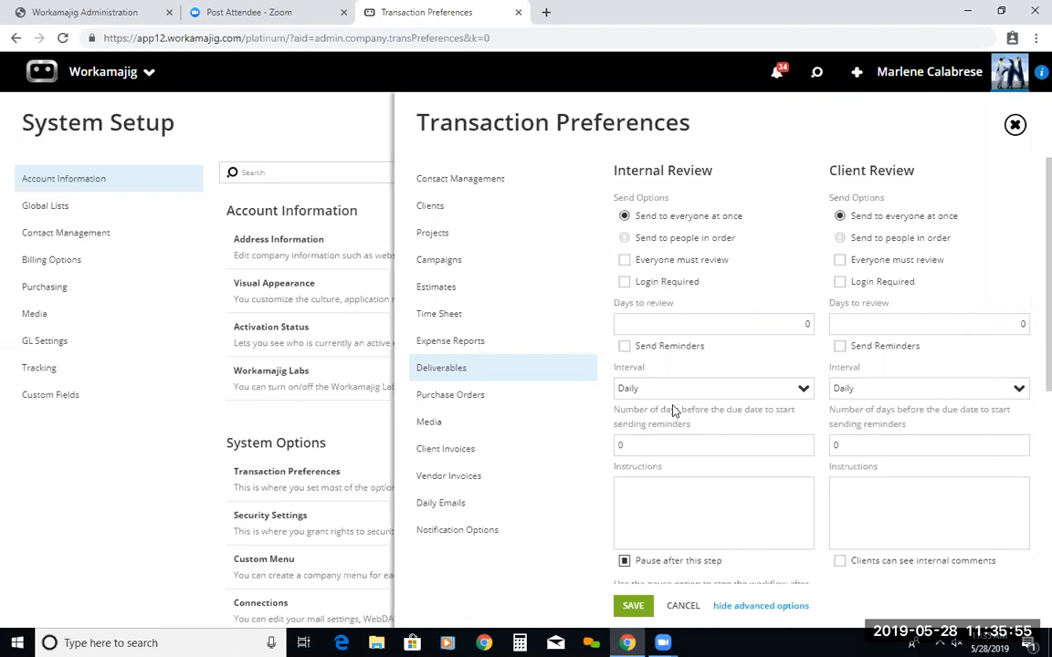
pyautogui.scroll(-1, 673, 410)
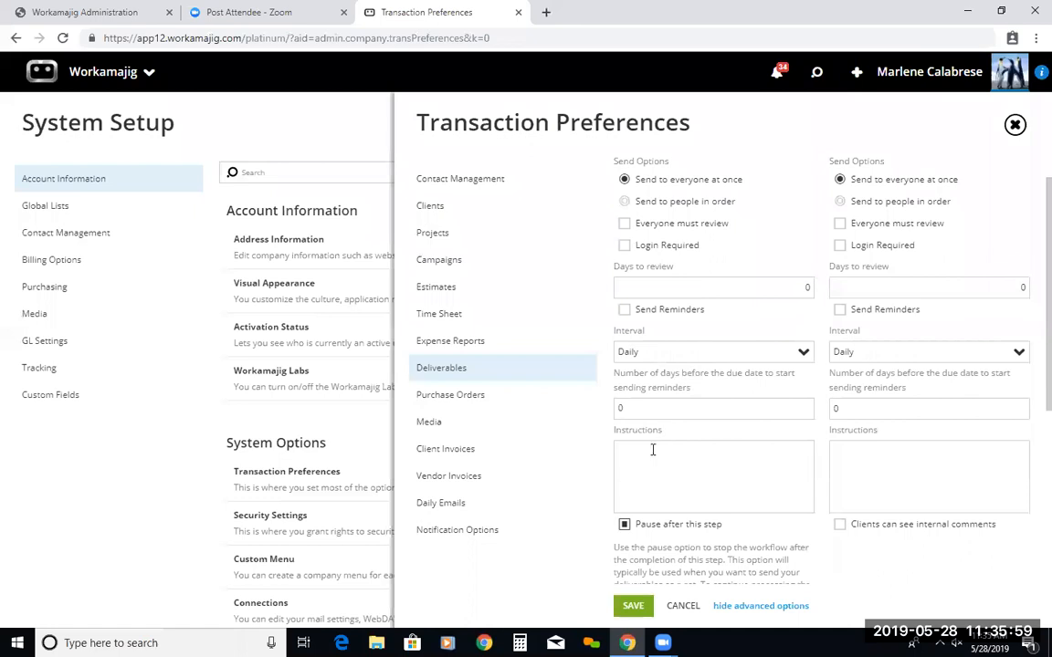
pyautogui.scroll(-6, 694, 493)
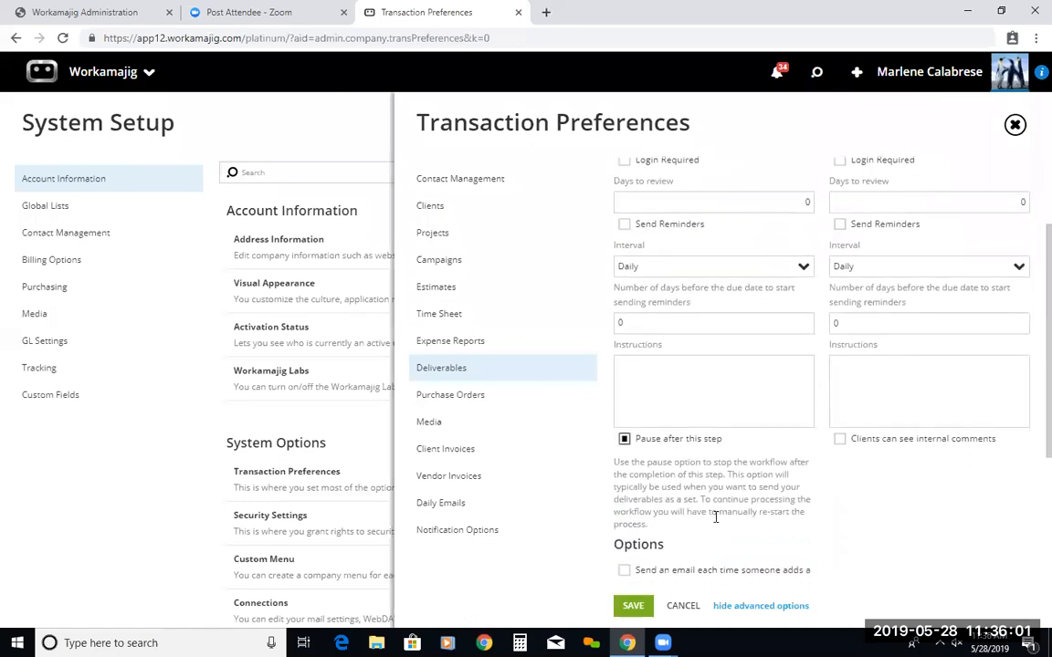
pyautogui.scroll(-1, 709, 521)
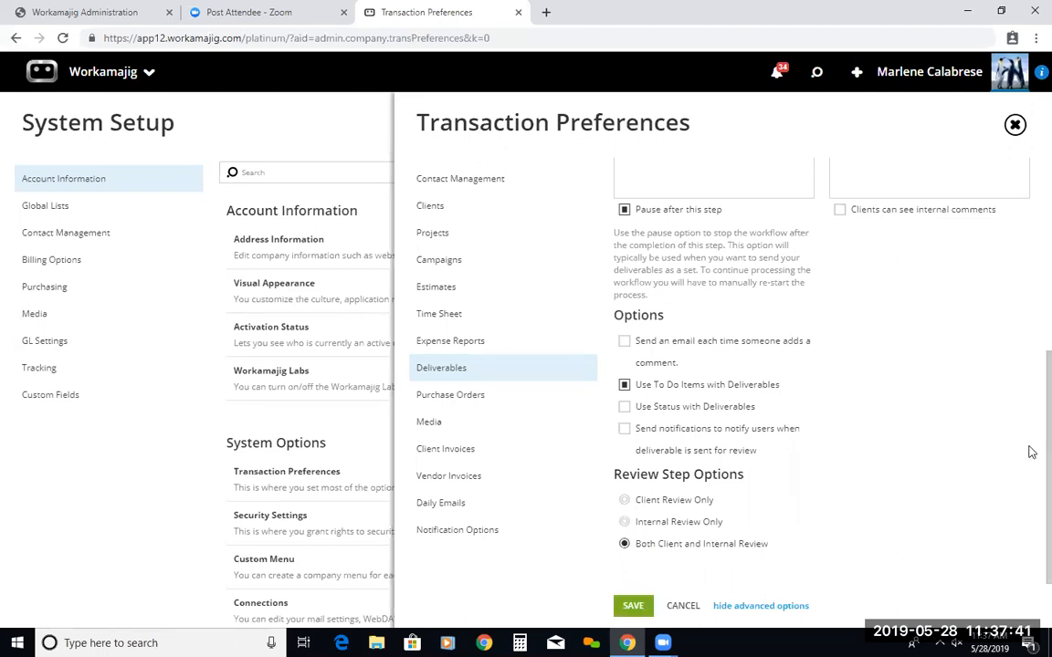
pyautogui.scroll(4, 1028, 451)
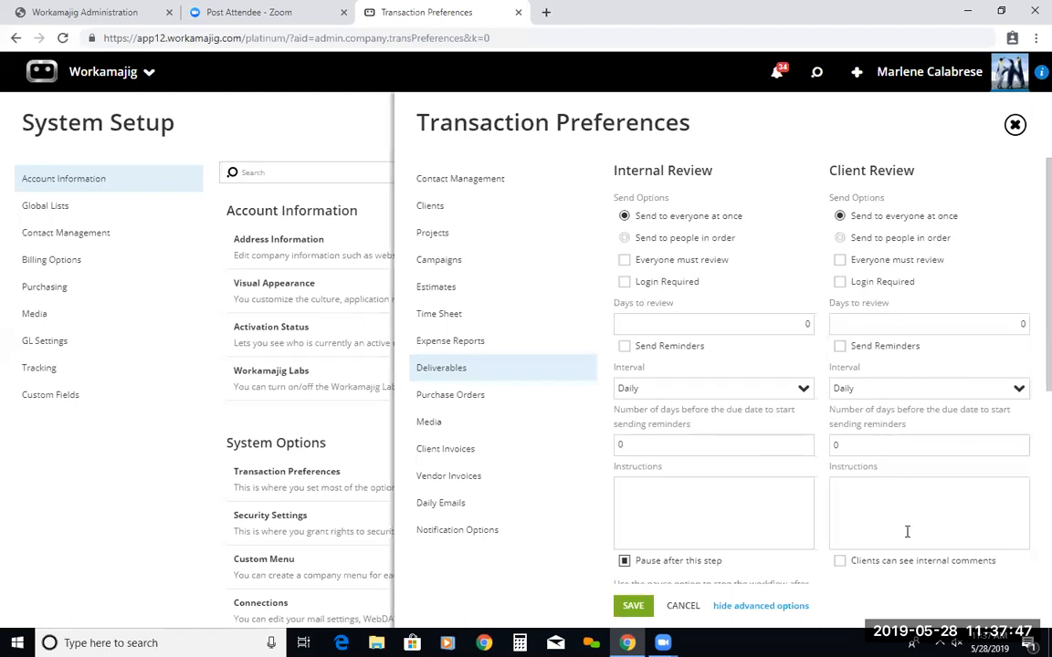
pyautogui.click(633, 605)
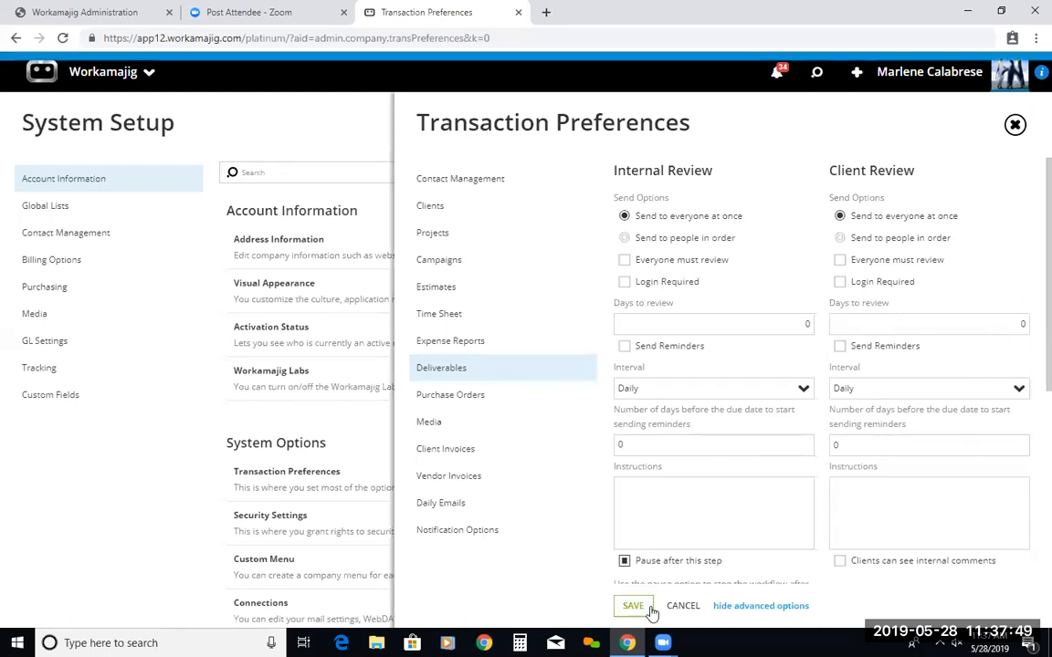
pyautogui.click(1014, 126)
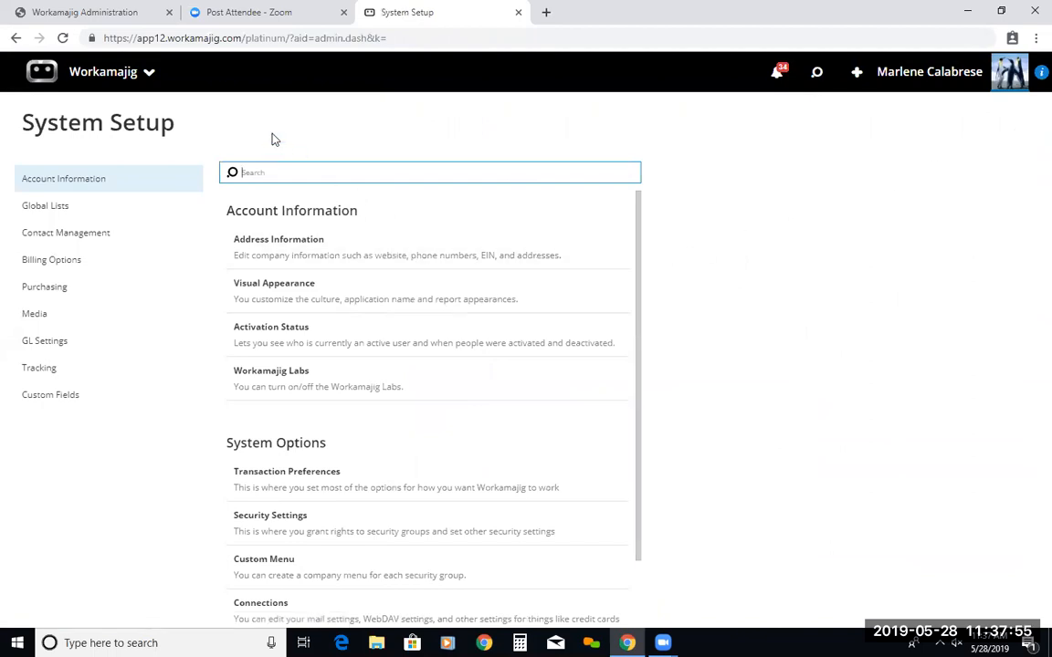
# - Open the first employee listed under second dept, examine the deliverable defaults in the Projects & Time settings, and close the record
pyautogui.click(82, 77)
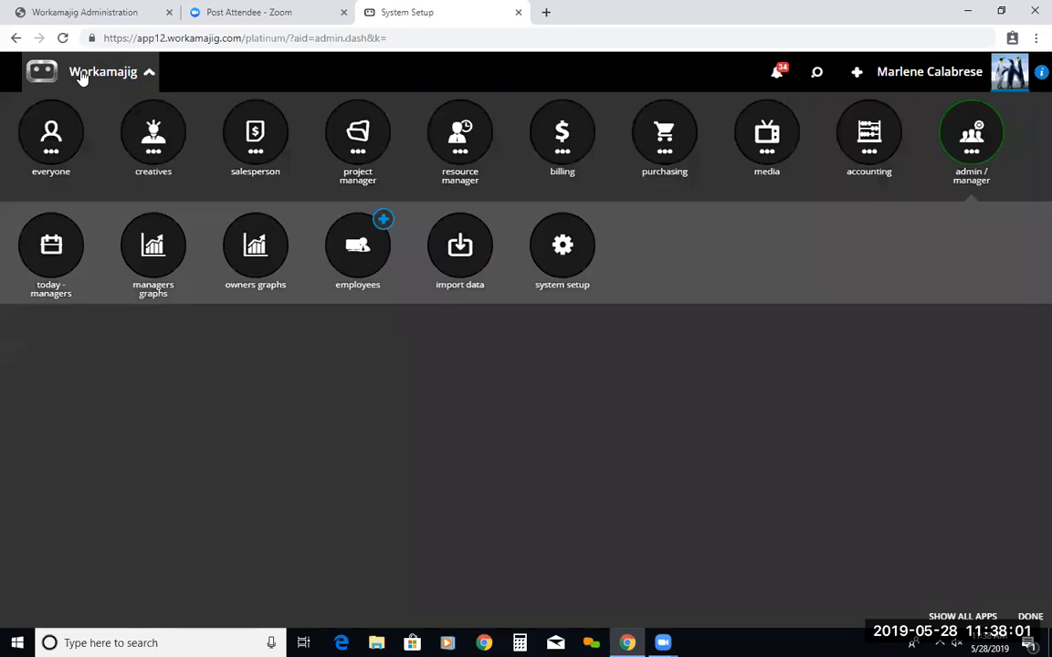
pyautogui.click(333, 248)
pyautogui.click(124, 267)
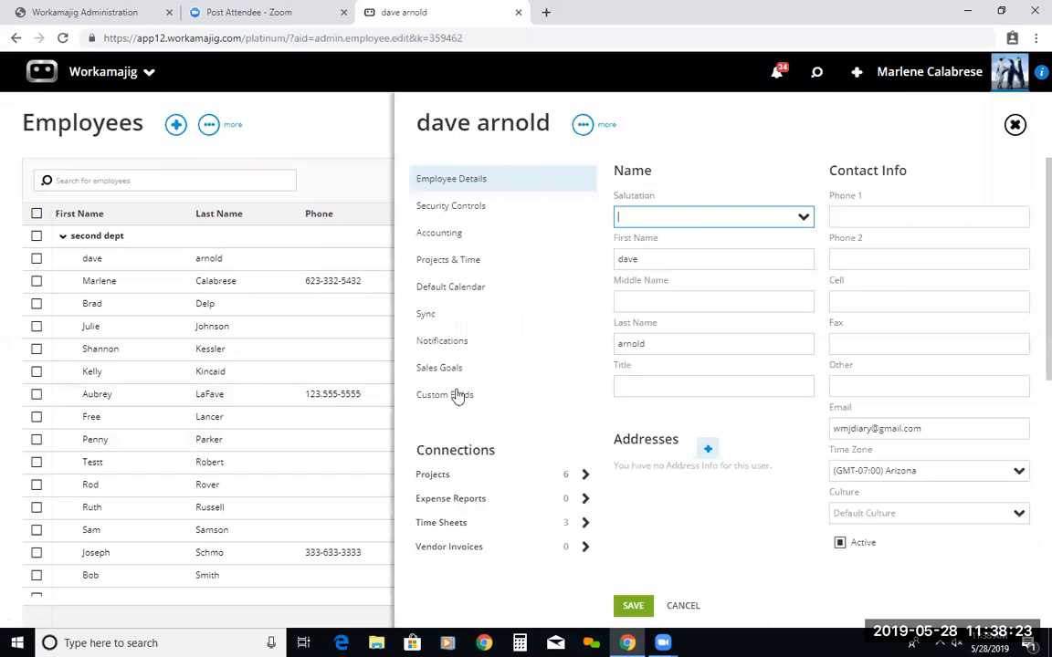
pyautogui.click(487, 263)
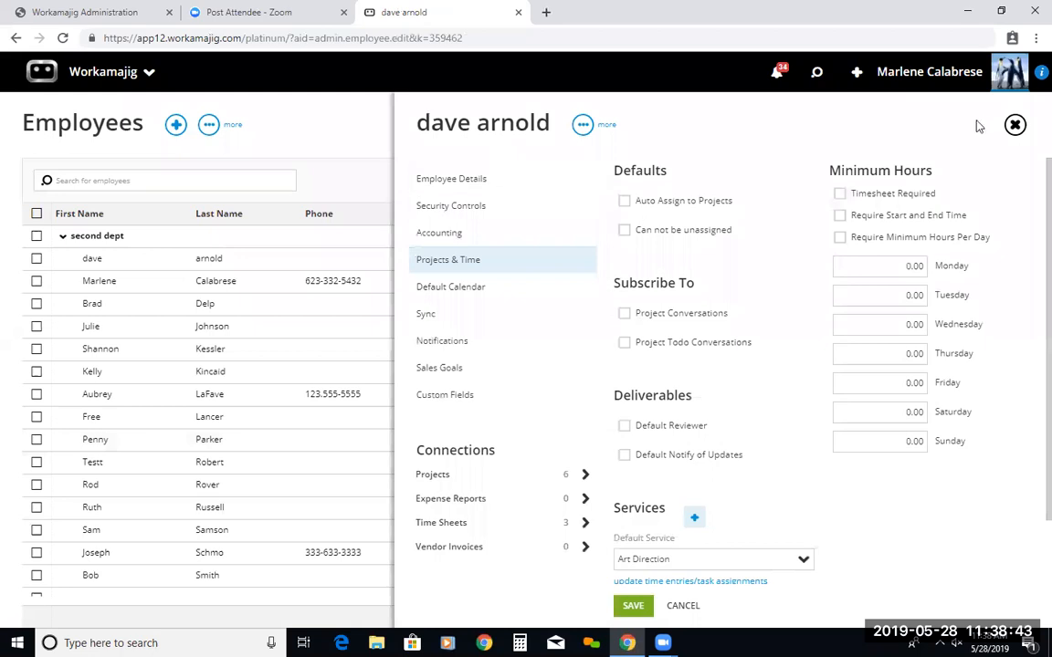
pyautogui.click(1014, 124)
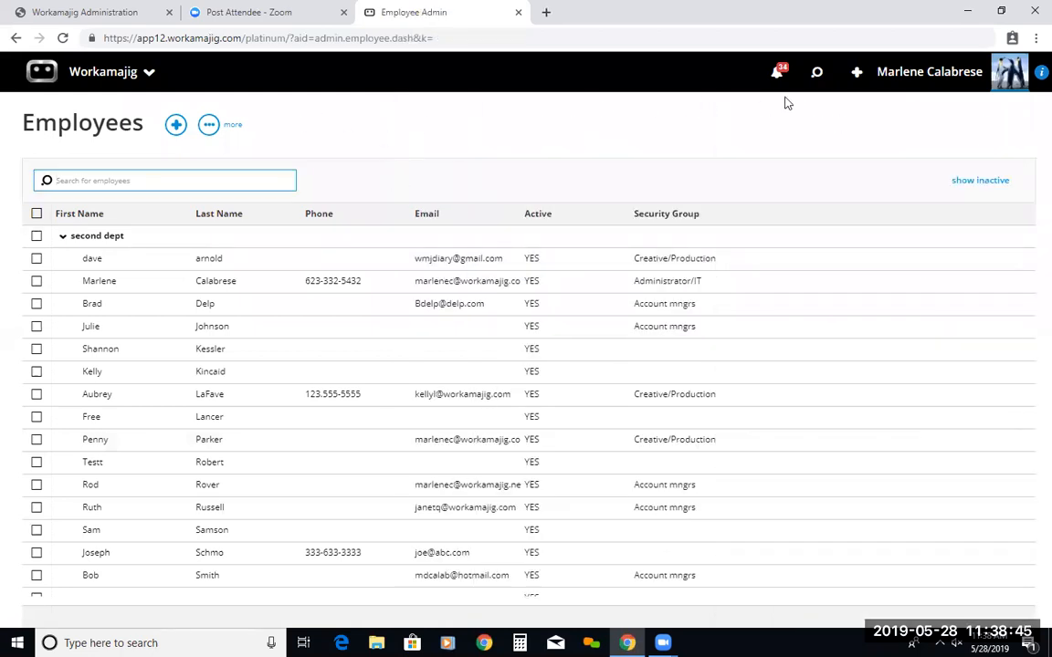
# - Reopen the recent project 18-azr-001CONTACTS, examine its team's subscription and deliverable defaults, and close the project
pyautogui.click(814, 76)
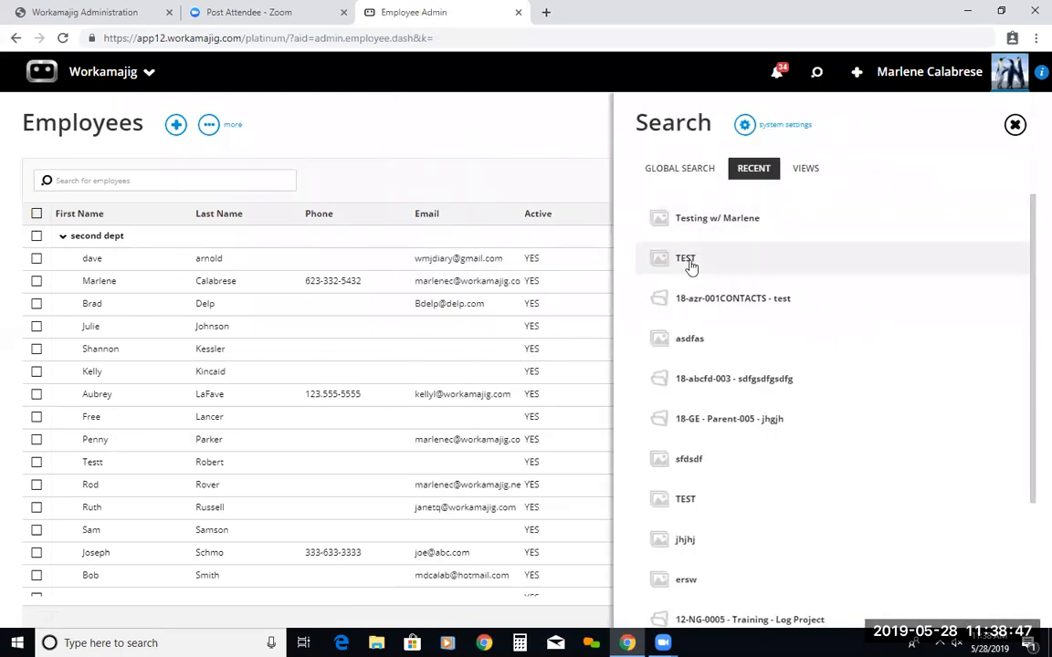
pyautogui.click(692, 302)
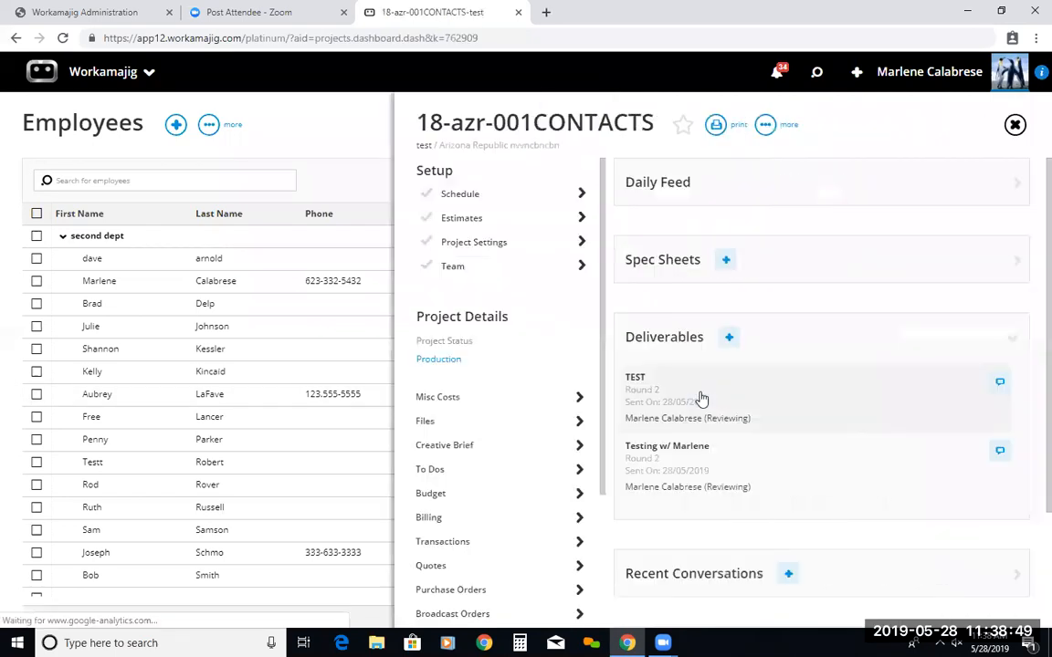
pyautogui.click(456, 265)
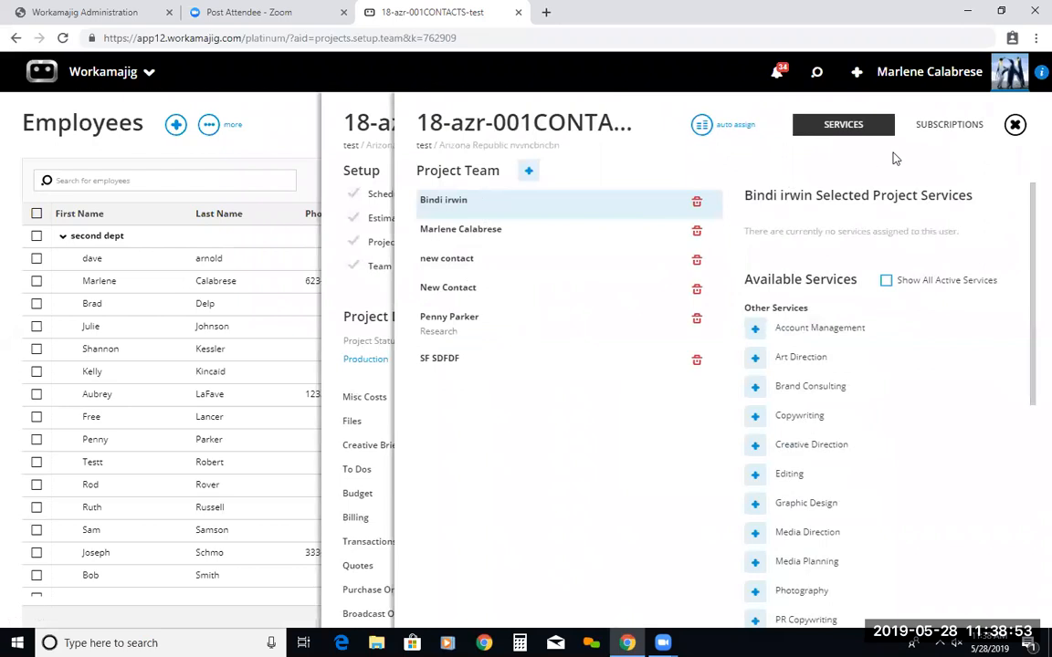
pyautogui.click(954, 125)
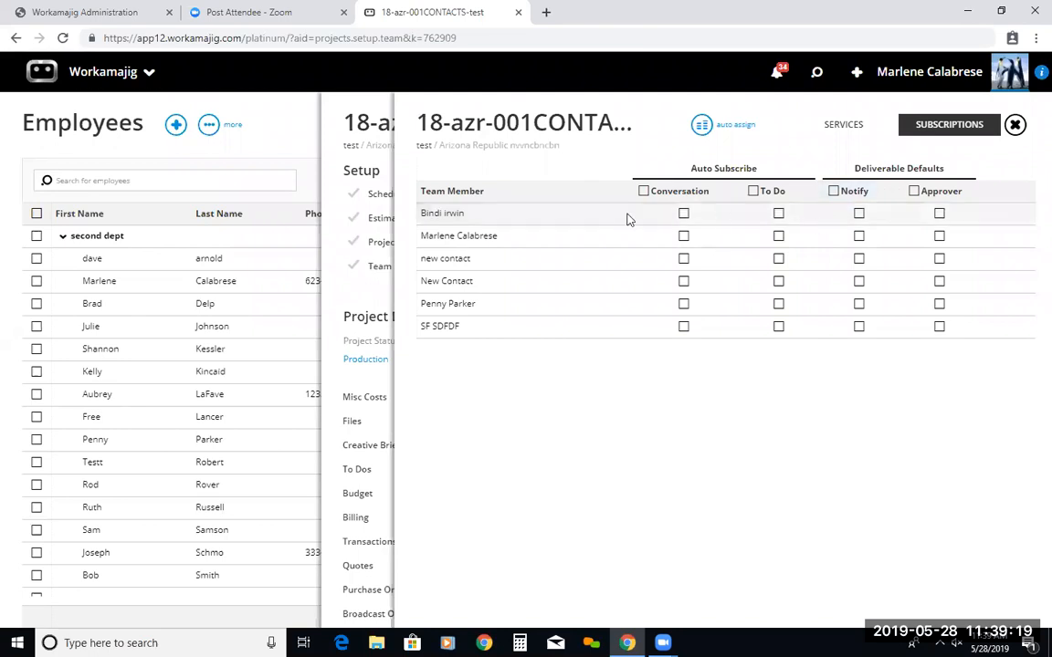
pyautogui.click(1015, 126)
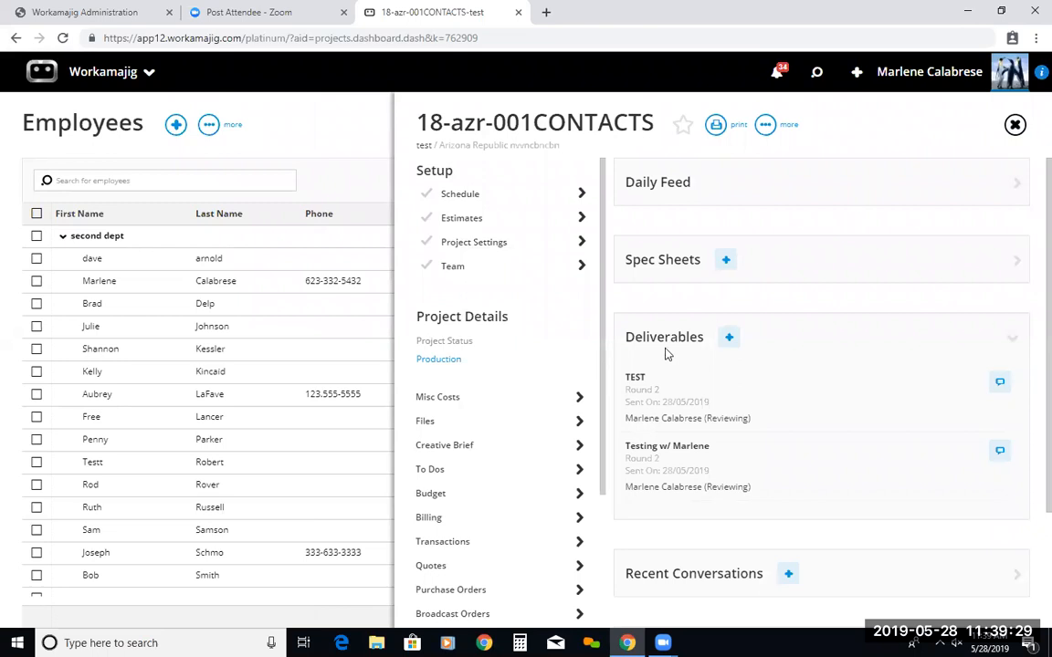
pyautogui.click(1014, 127)
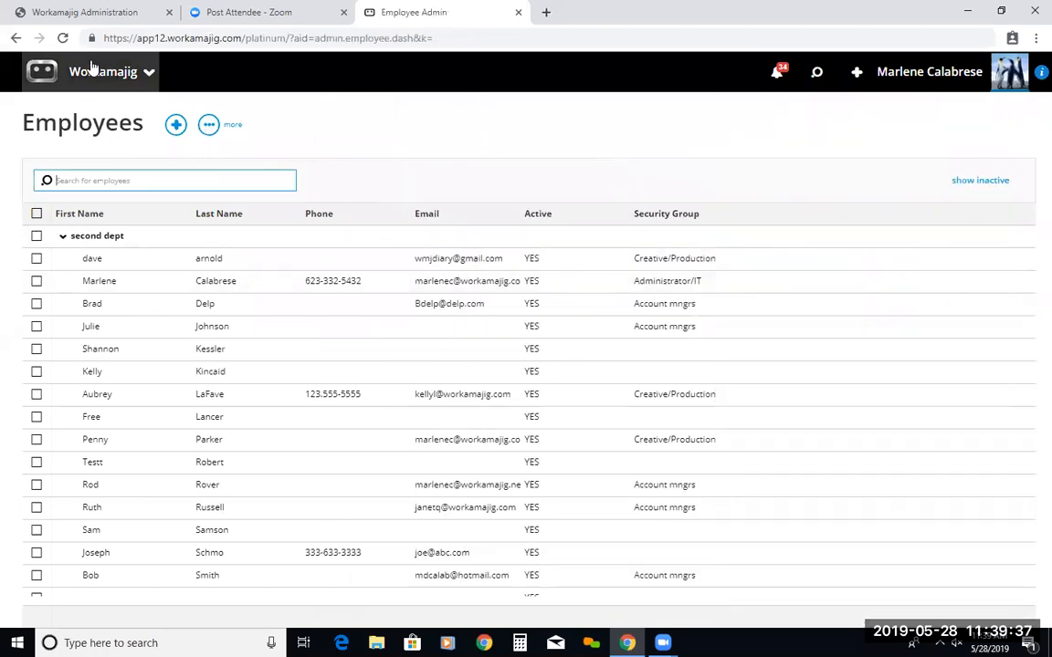